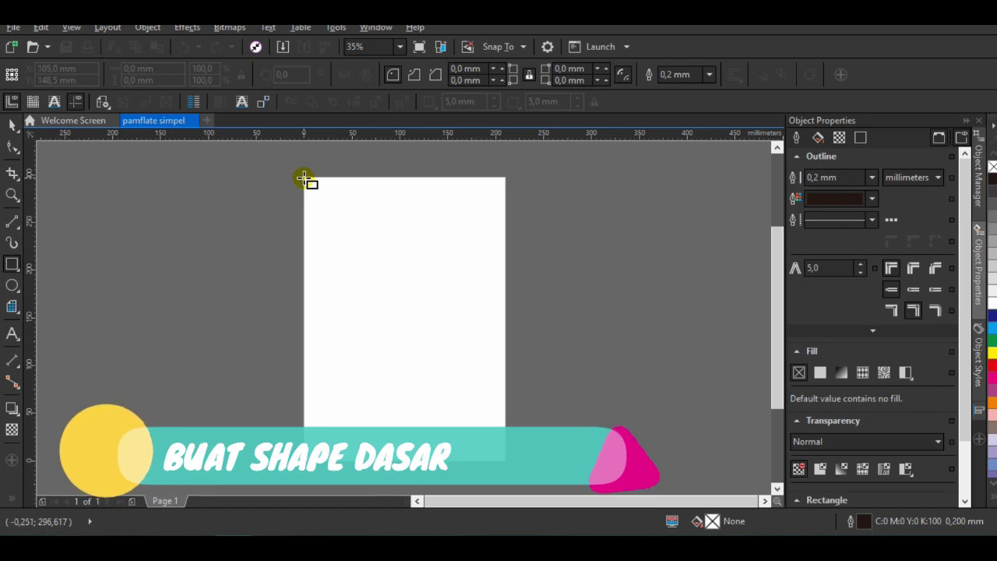
- Draw a rectangle about 211 × 297 mm covering the whole A4 page, centre it on the page and deselect it
scroll(301, 181, "up", 3)
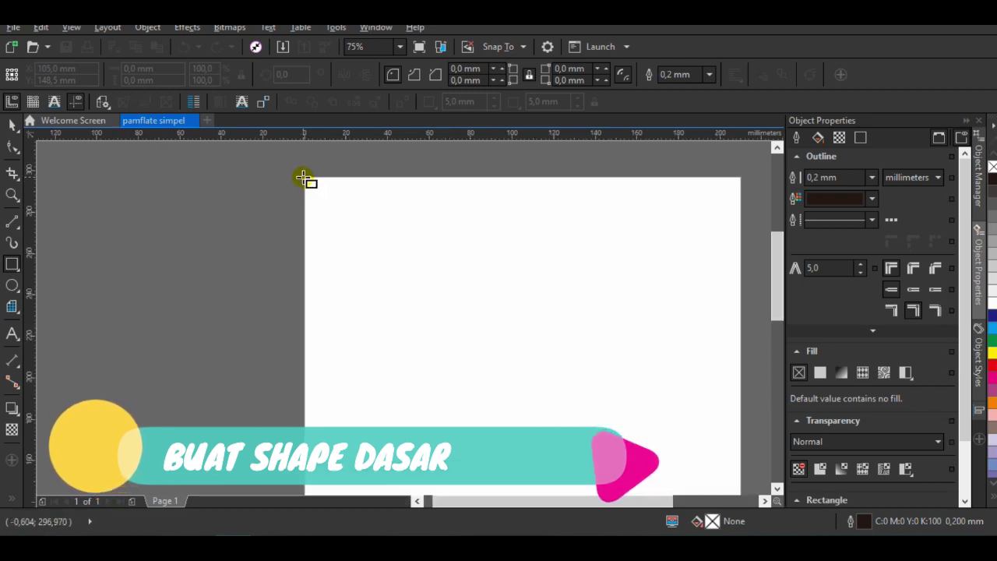
mouse_move(310, 186)
left_mouse_down()
mouse_move(374, 256)
mouse_move(711, 519)
mouse_move(741, 499)
mouse_move(712, 480)
mouse_move(741, 496)
mouse_move(740, 476)
mouse_move(741, 485)
left_mouse_up()
key("shift+F4")
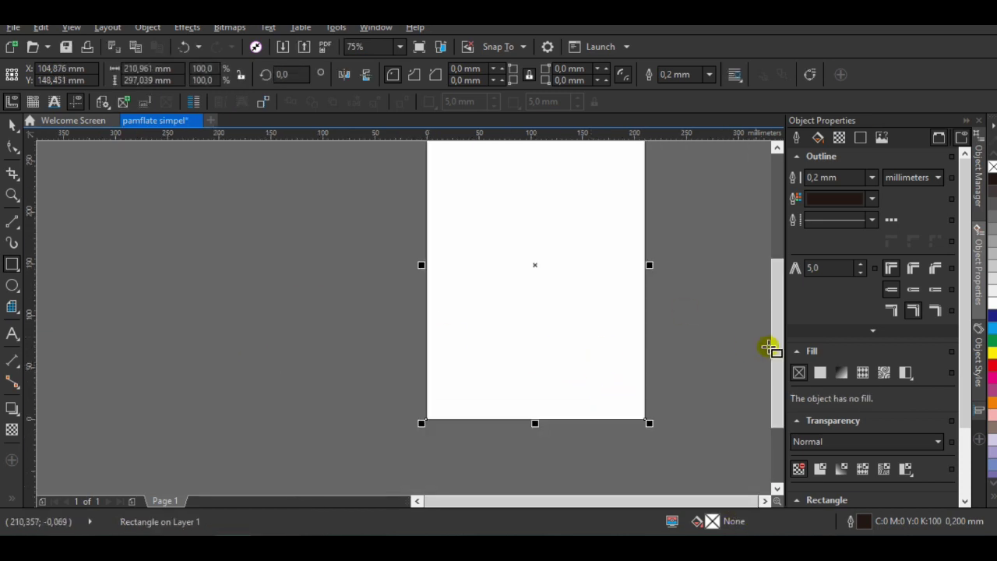
key("space")
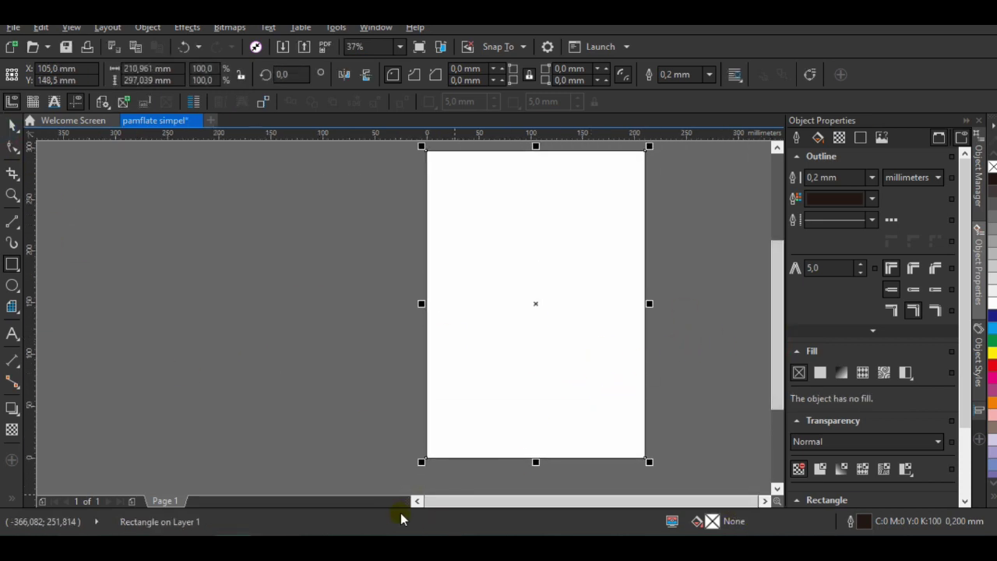
left_click(764, 501)
left_click(556, 389)
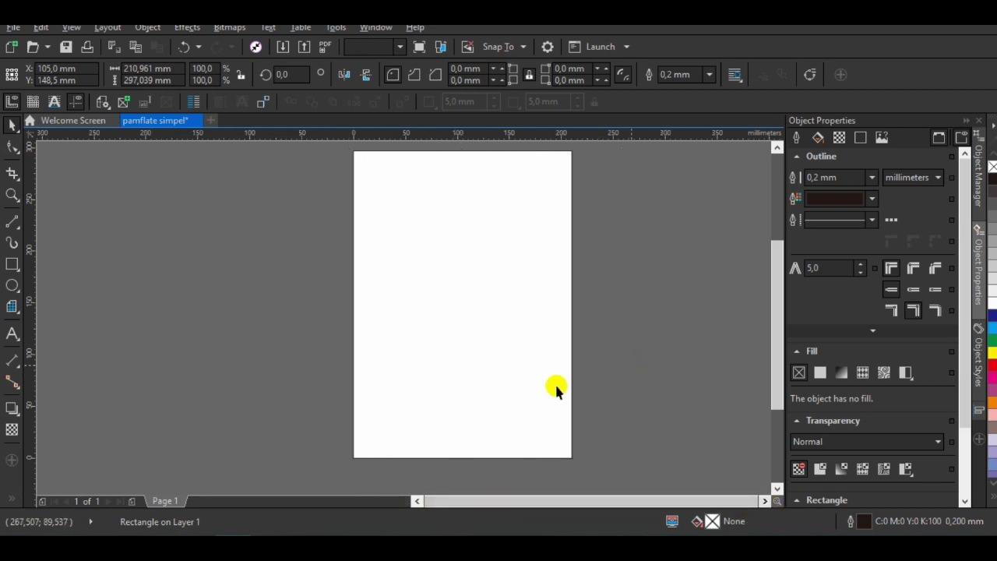
- Draw a closed five-sided Pen shape about 161 mm wide and 46 mm high over the page's lower-left corner
left_click(17, 228)
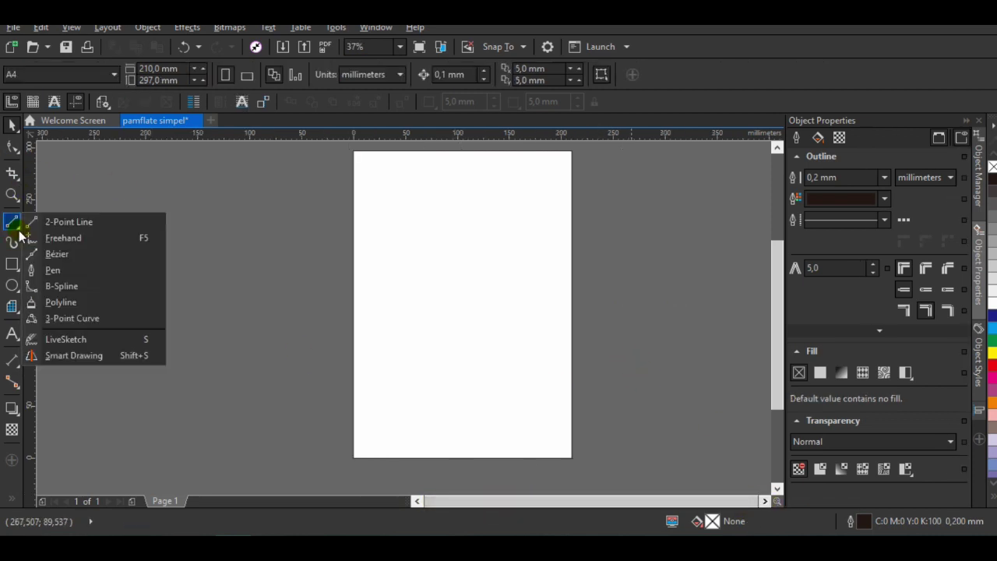
left_click(81, 276)
left_click(345, 451)
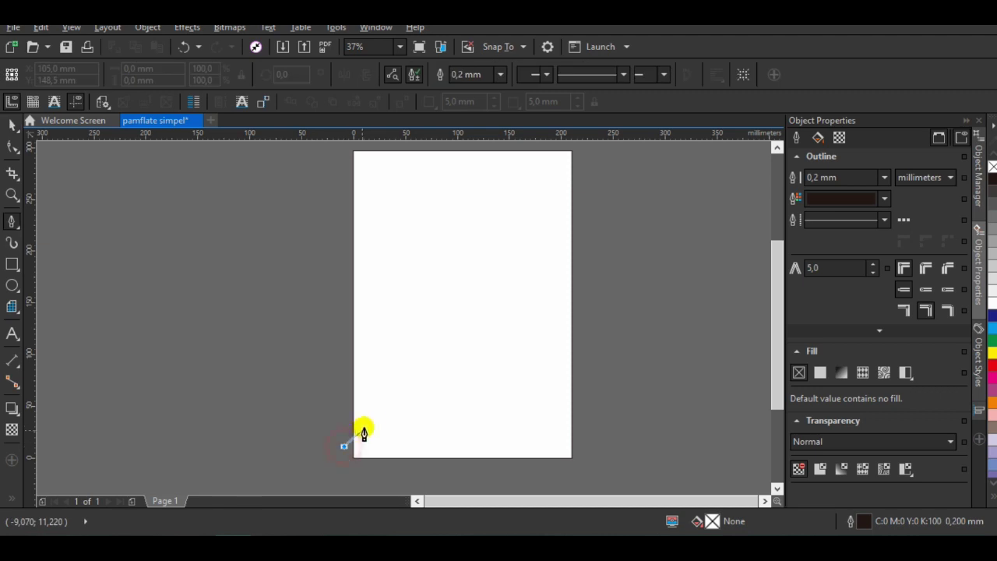
left_click(389, 415)
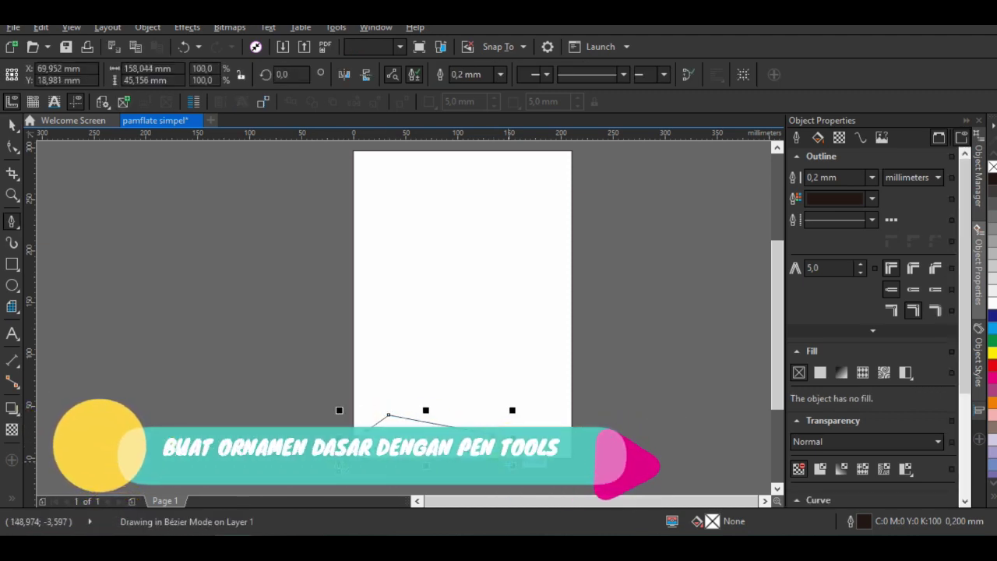
left_click(344, 446)
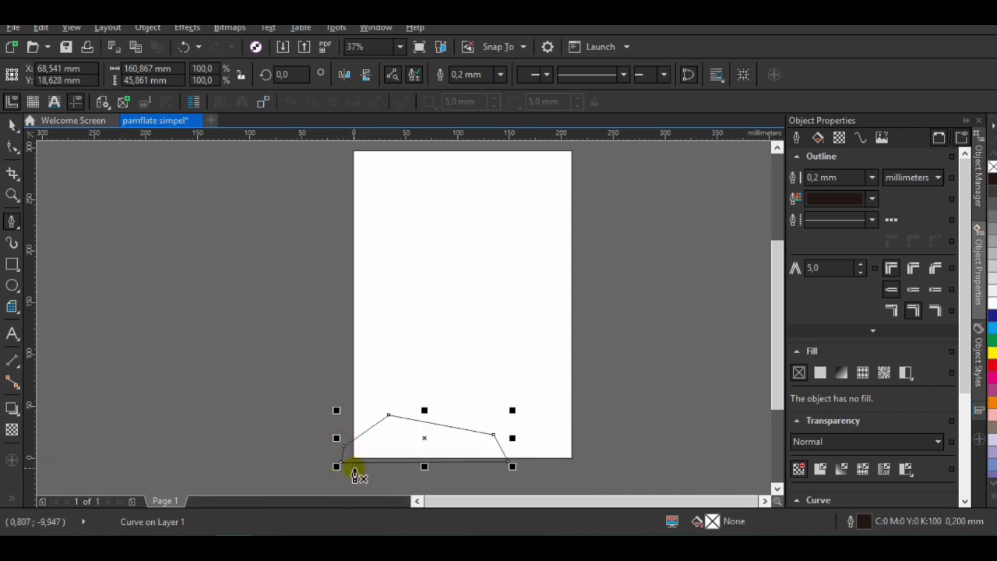
key("Delete")
left_click(340, 449)
left_click(390, 414)
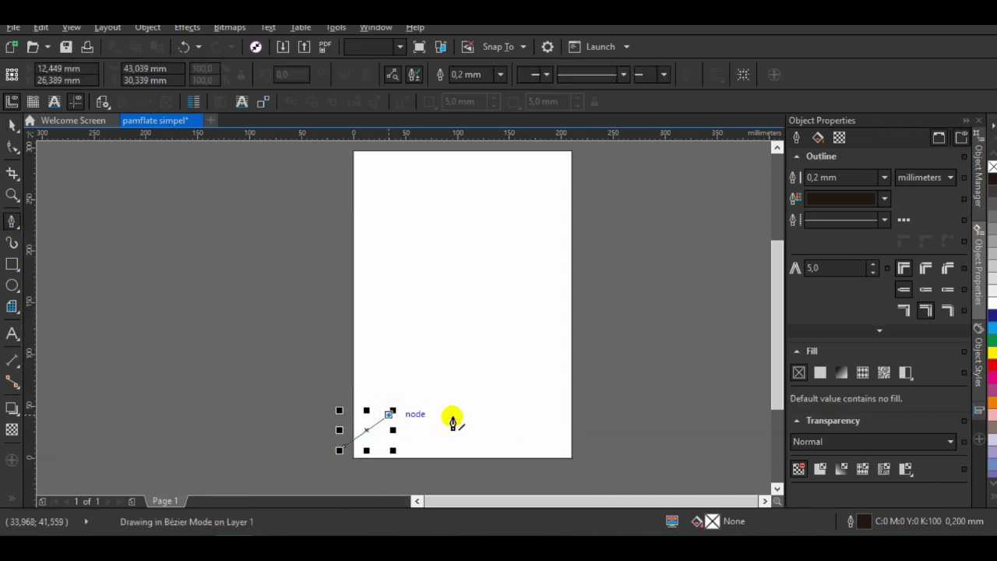
left_click(493, 434)
left_click(508, 462)
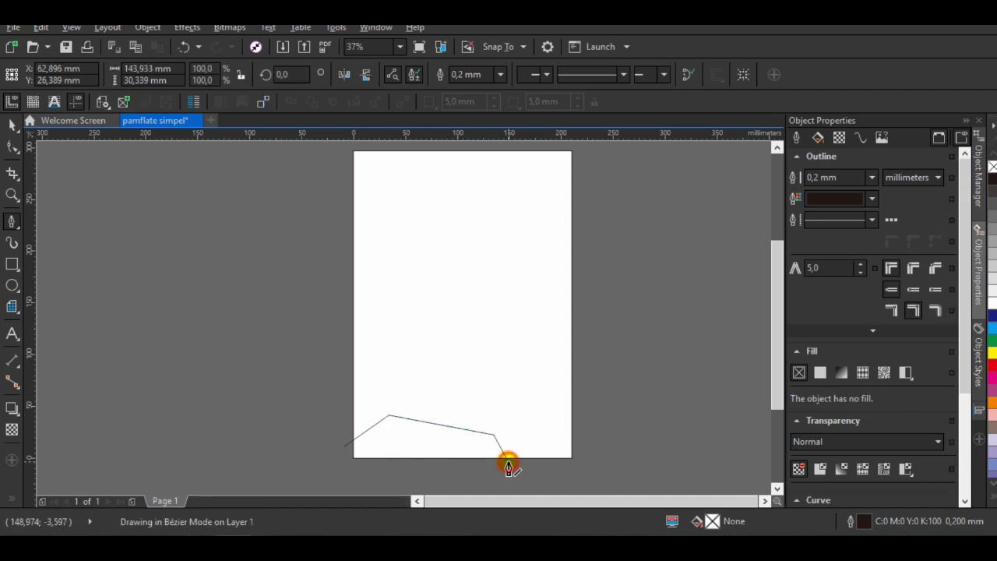
left_click(341, 462)
left_click(344, 445)
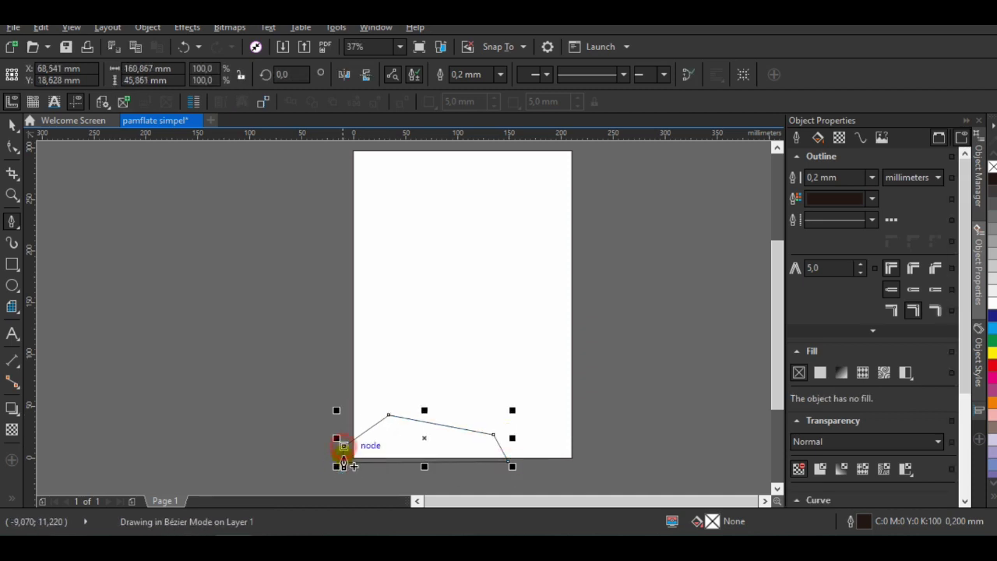
- Draw a closed triangle about 116 × 52 mm from the five-sided shape's peak to two points below the page
left_click(355, 463)
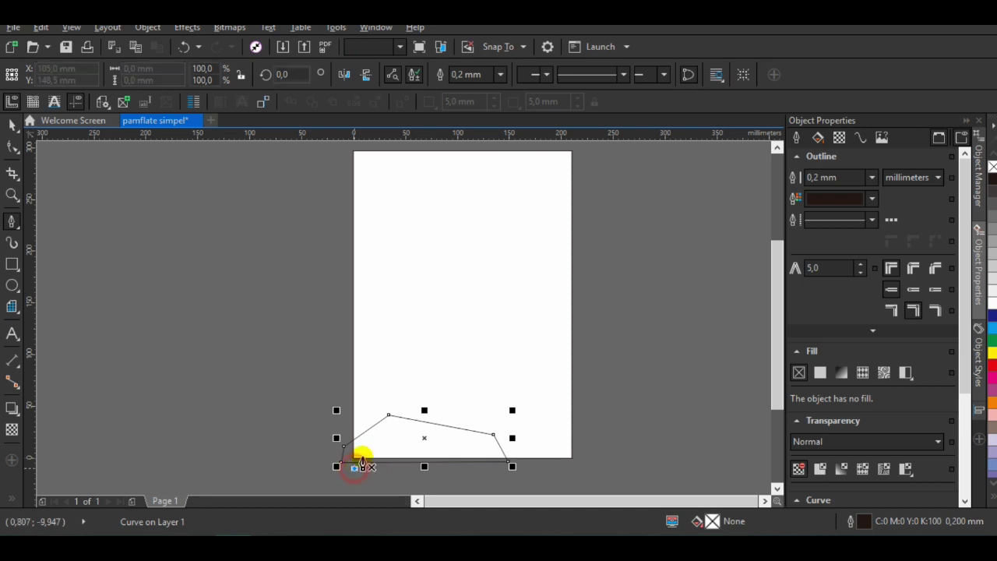
left_click(390, 419)
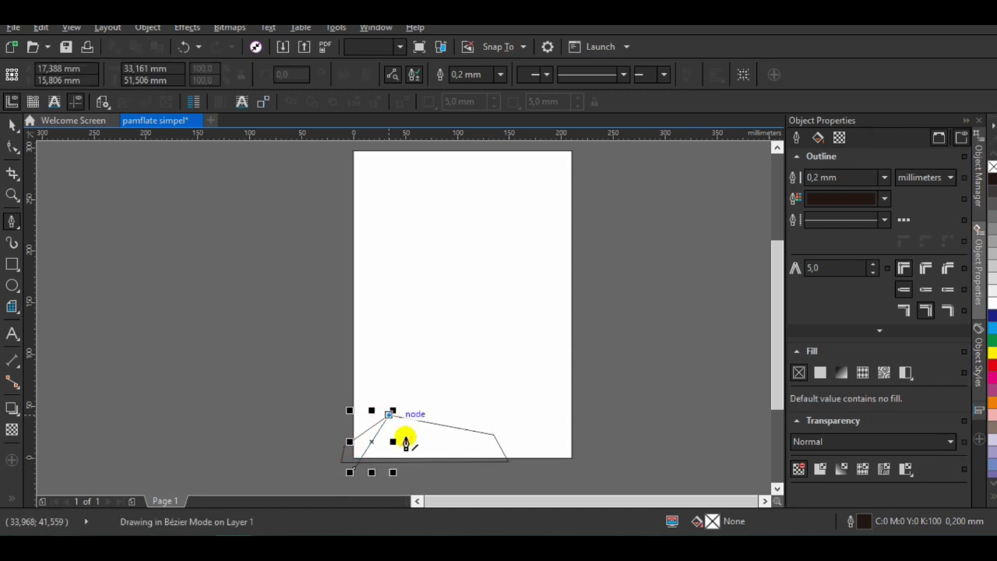
left_click(479, 470)
key("space")
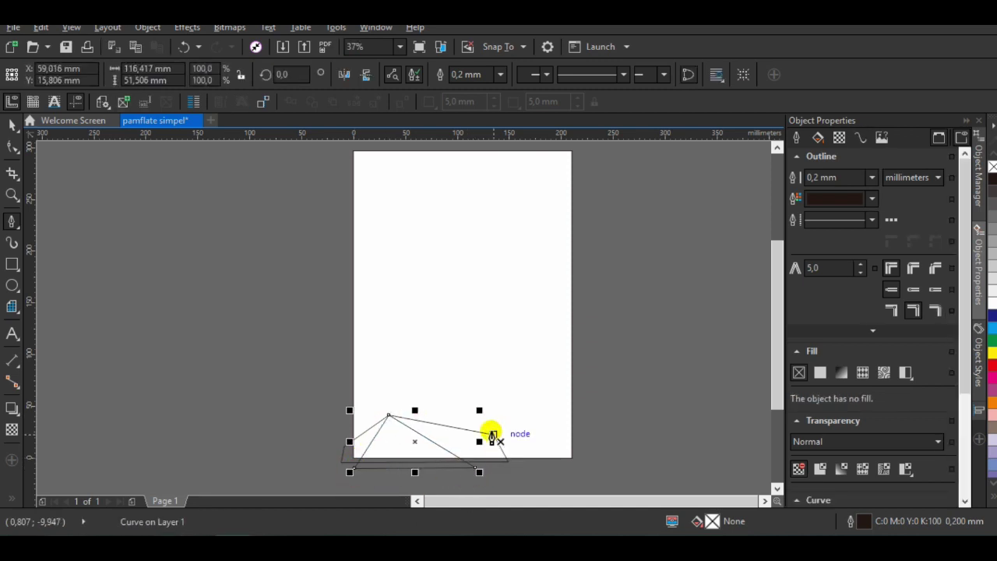
- Draw a closed four-sided shape about 179 × 95 mm across the page's lower-right area, overlapping the smaller shapes
left_click(444, 475)
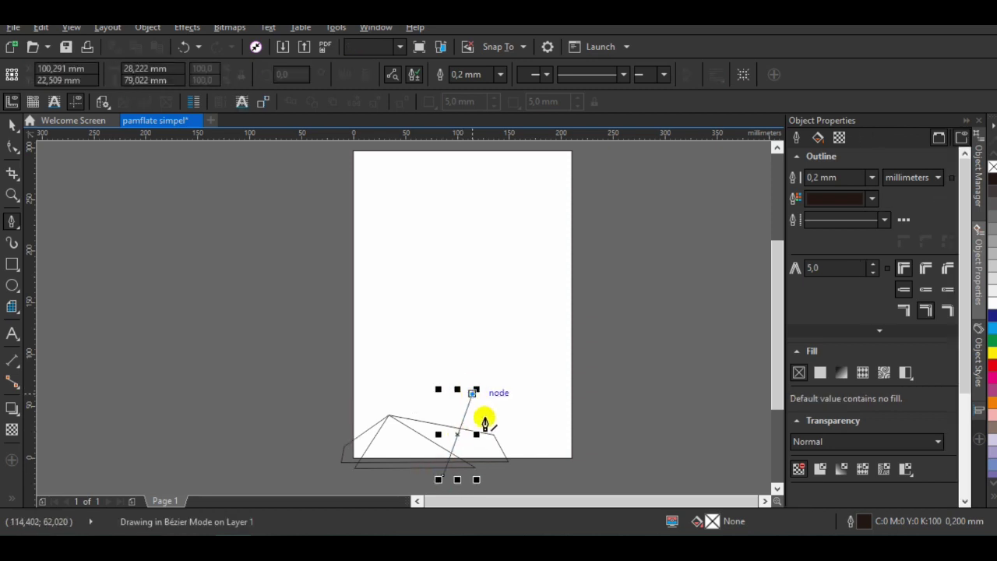
key("ctrl+z")
left_click(393, 475)
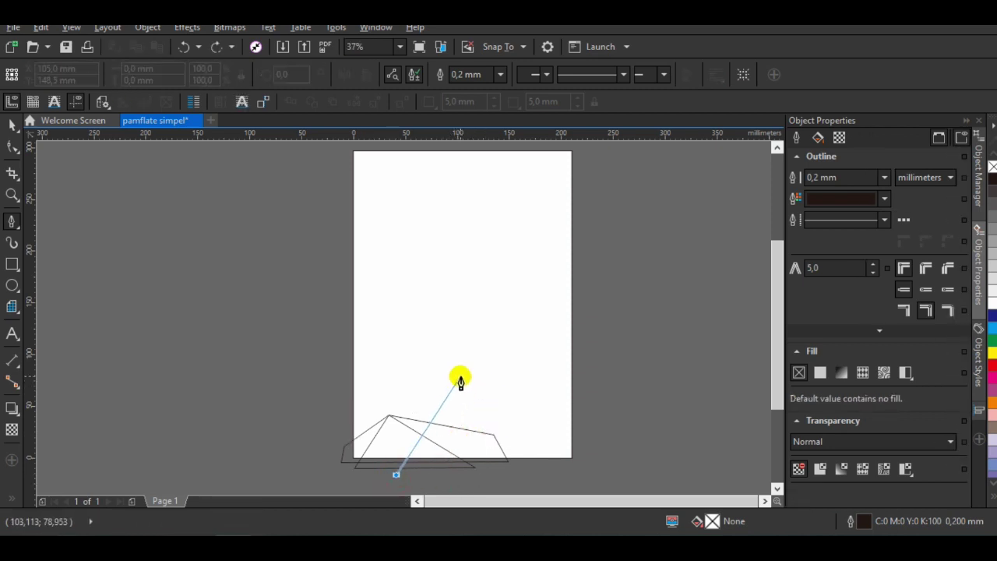
left_click(461, 374)
left_click(582, 432)
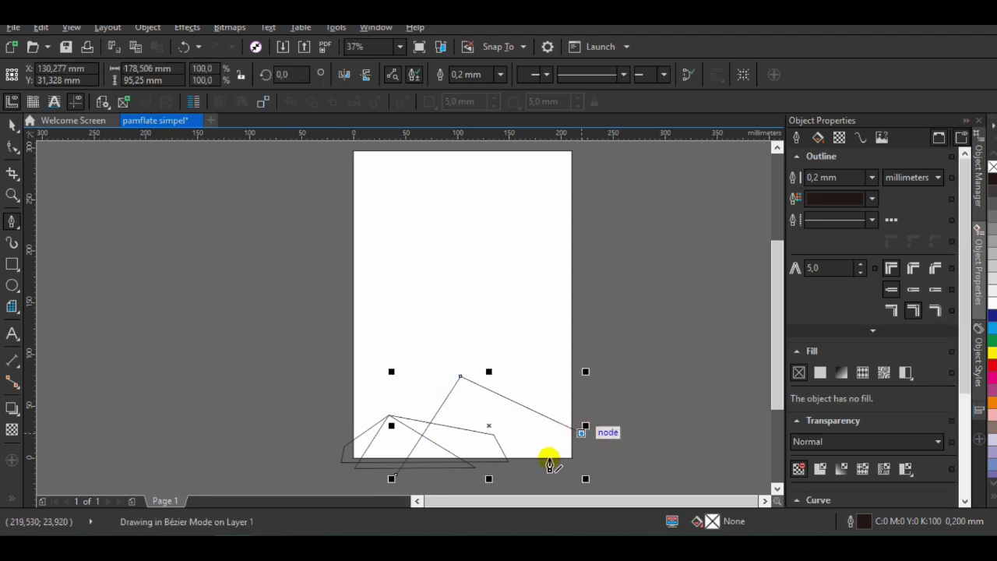
left_click(526, 468)
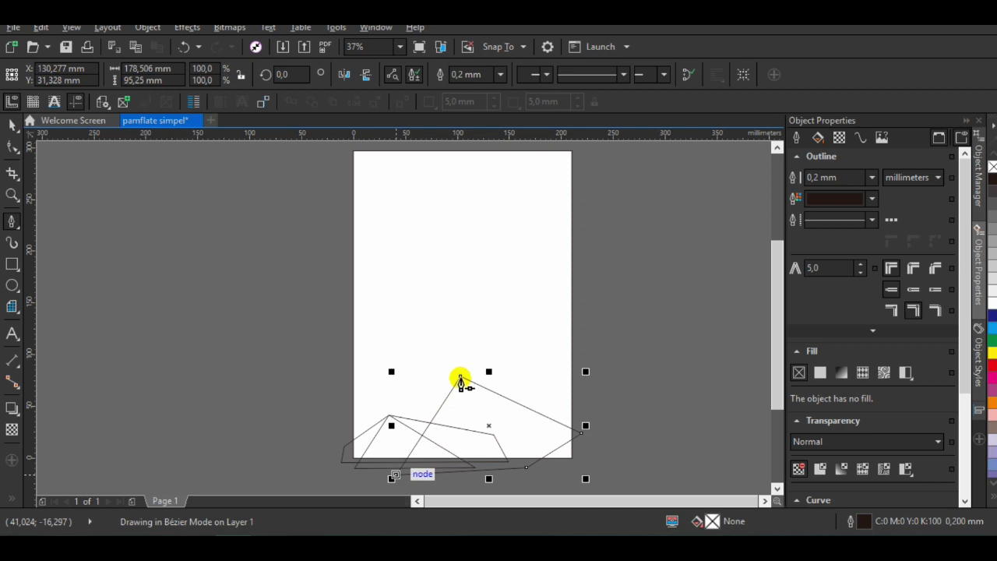
- Draw a closed triangle about 71 × 104 mm from the large four-sided shape's peak down past the page's bottom edge
left_click(461, 381)
left_click(464, 487)
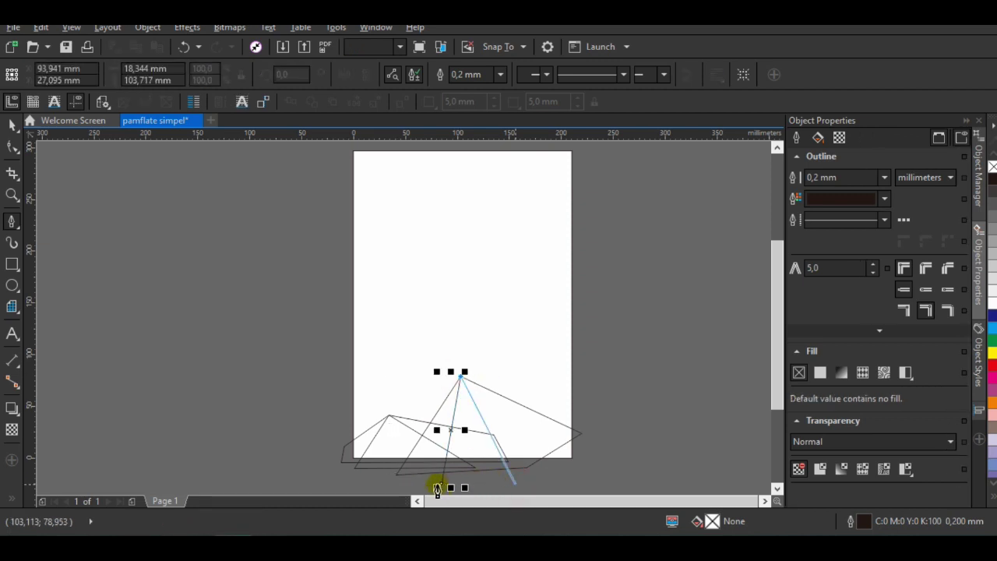
left_click(437, 488)
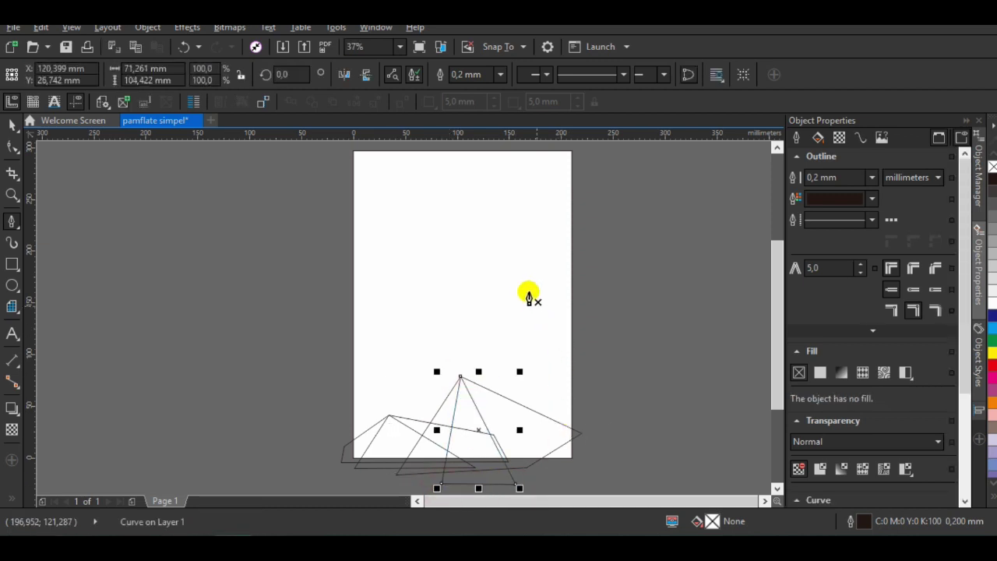
left_click(447, 146)
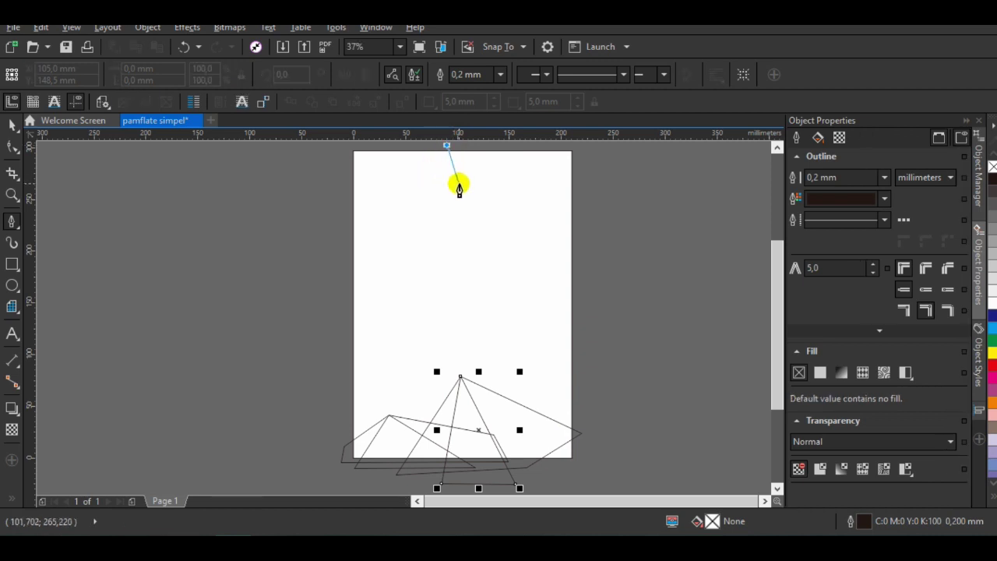
left_click(459, 186)
key("ctrl+z")
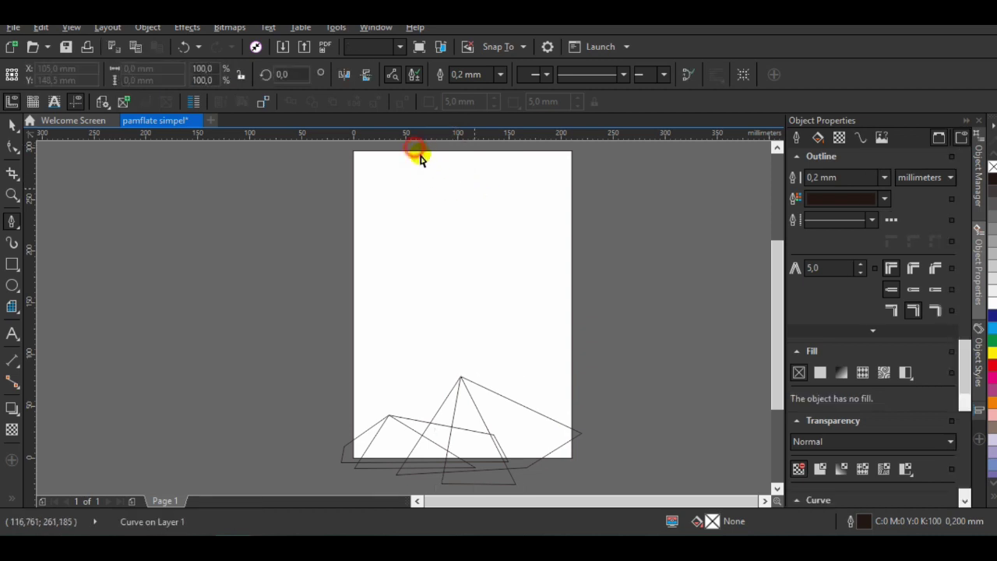
- Draw a closed four-sided band about 162 × 36 mm over the page's top edge, extending past the upper-right corner
left_click(416, 147)
left_click(438, 183)
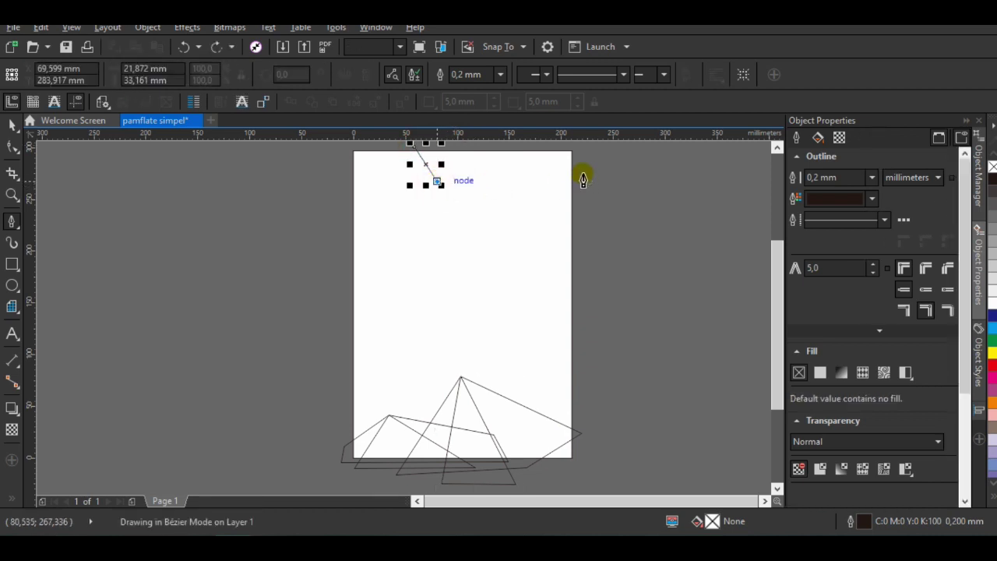
left_click(583, 173)
left_click(578, 144)
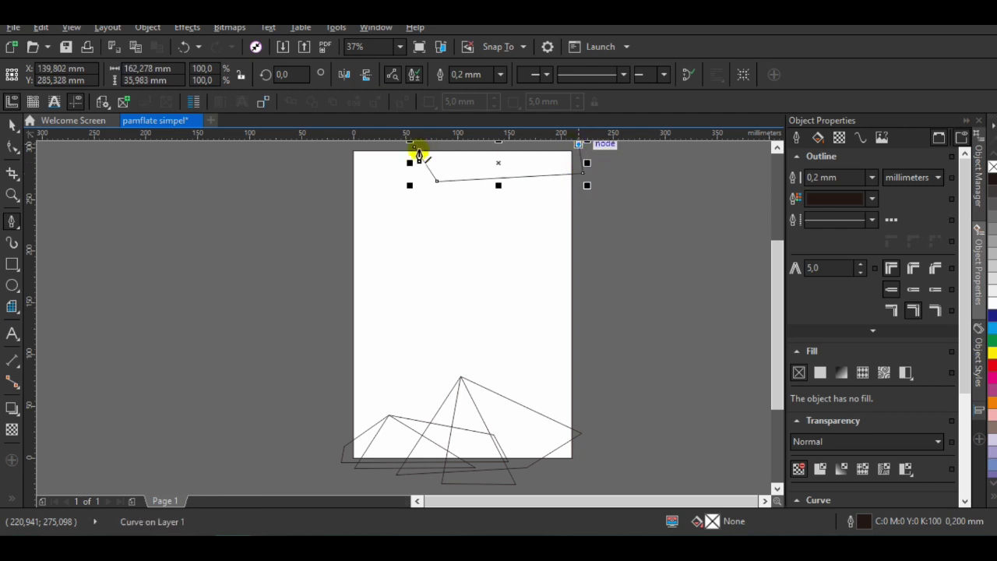
left_click(414, 146)
- Draw a closed triangle about 67 × 47 mm from the top band's lower-left node to two points above the page
left_click_drag(779, 305, 774, 285)
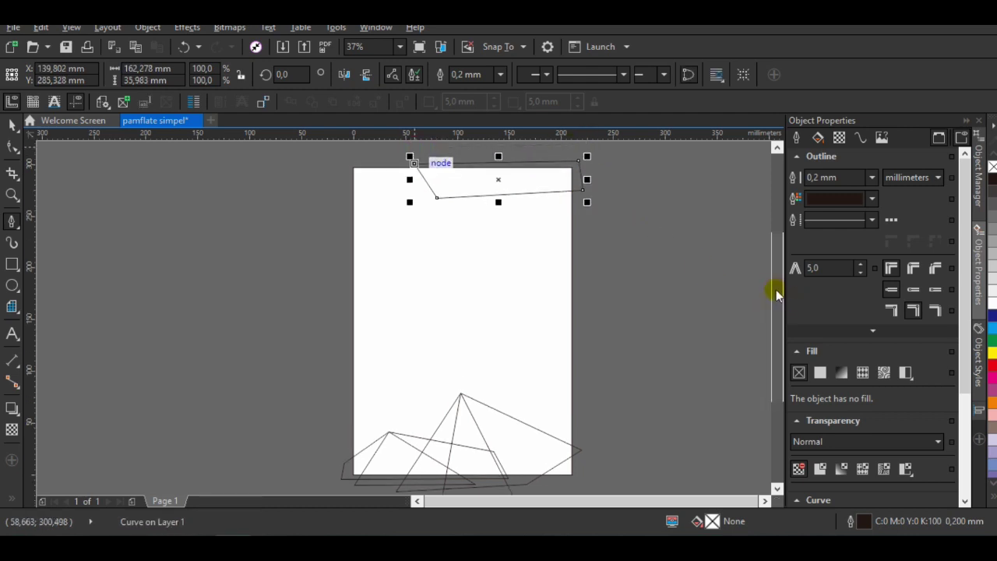
left_click(438, 207)
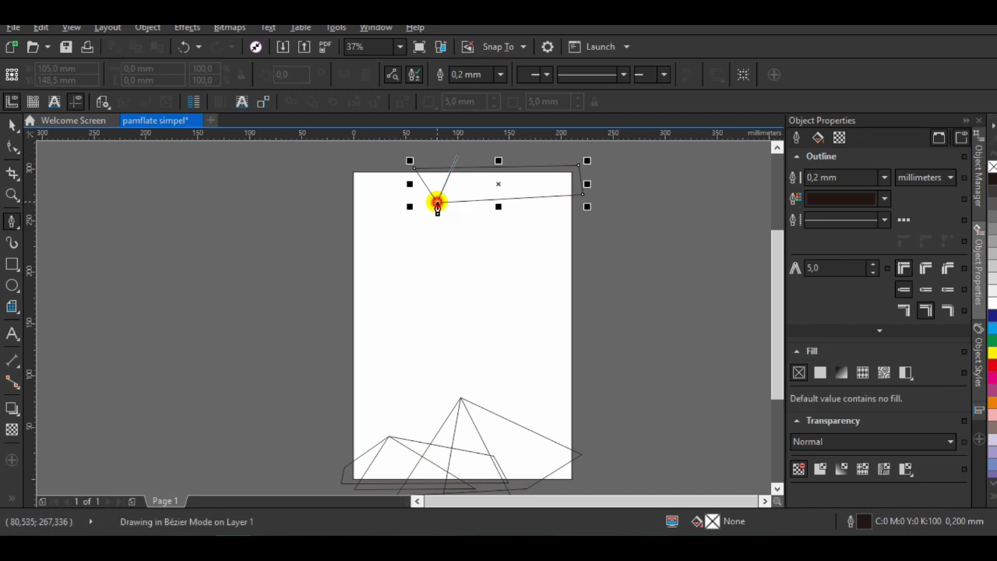
left_click(431, 151)
left_click(507, 154)
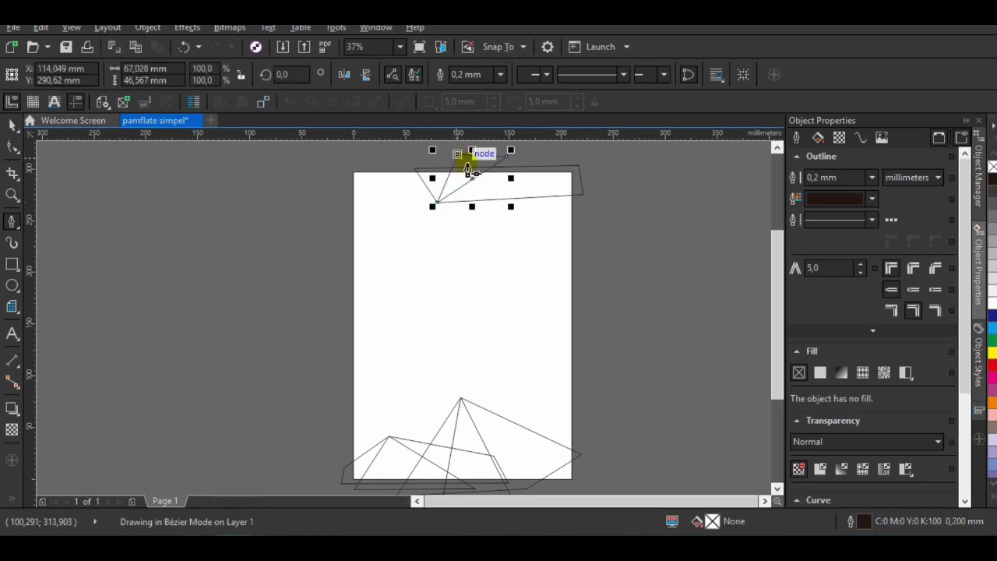
left_click(457, 154)
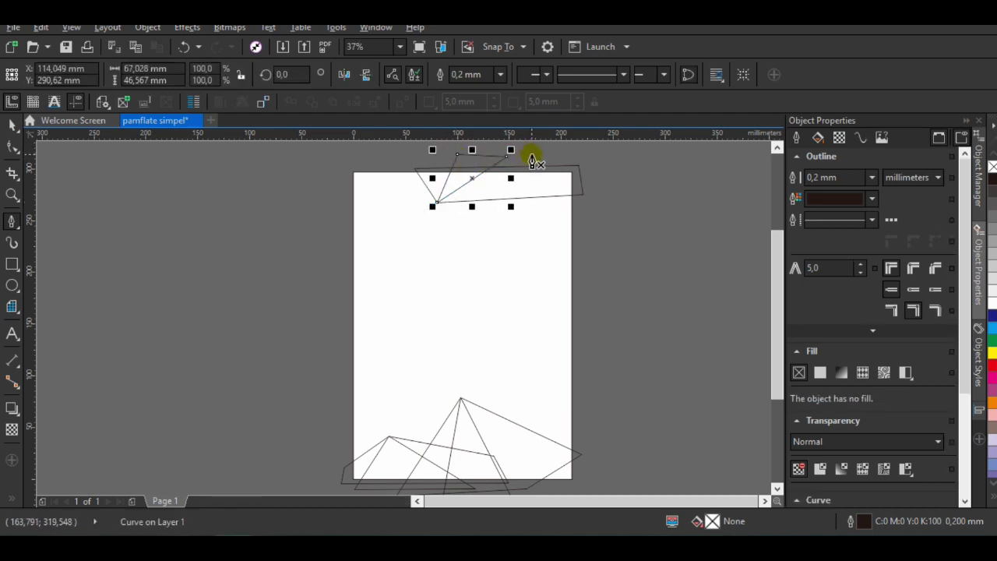
- Draw a closed four-sided shape about 58 × 66 mm over the page's upper-right corner
left_click(539, 220)
left_click(589, 219)
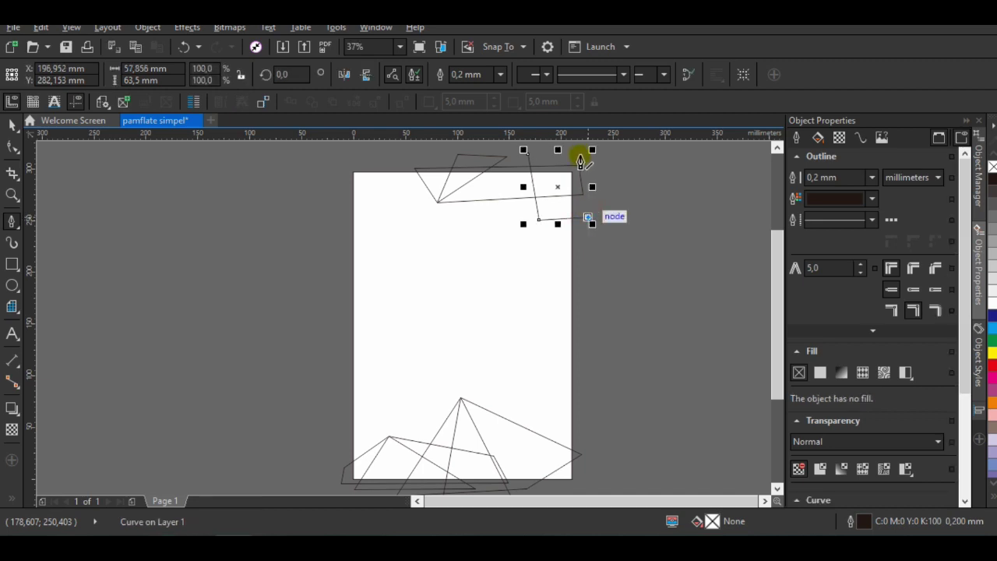
left_click(581, 152)
left_click(528, 154)
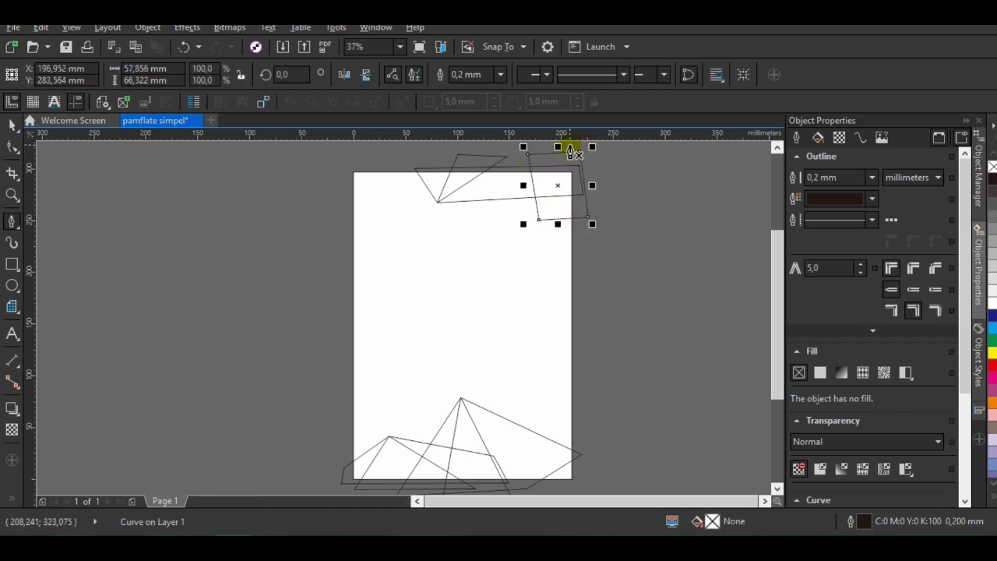
- Draw a closed triangle about 54 × 73 mm at the upper-right corner, sharing the corner shape's lower-left node
left_click(538, 222)
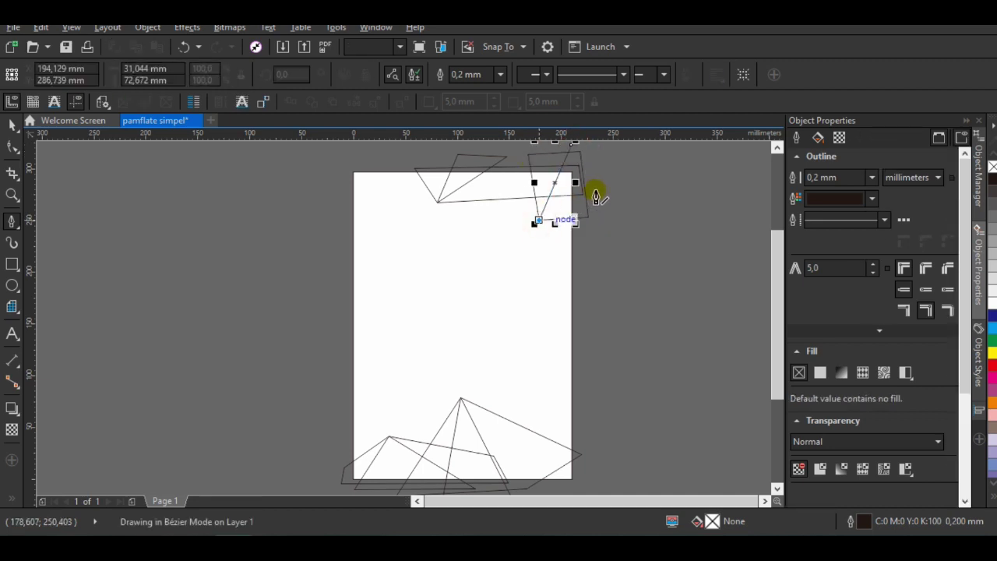
left_click(596, 191)
left_click(571, 146)
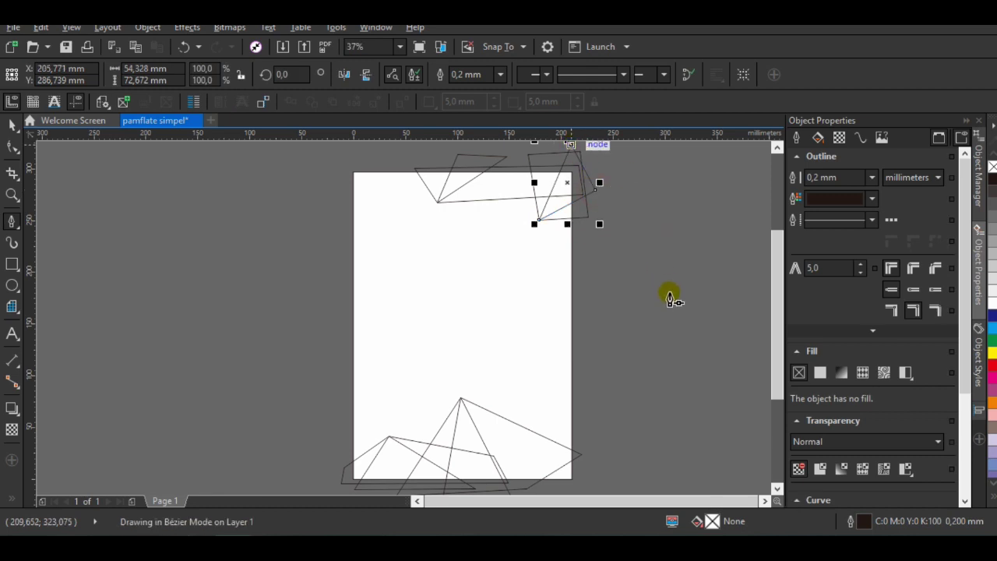
- Fill the five-sided shape at the page's lower-left corner with PANTONE Green C from the PANTONE solid coated palette
left_click(11, 124)
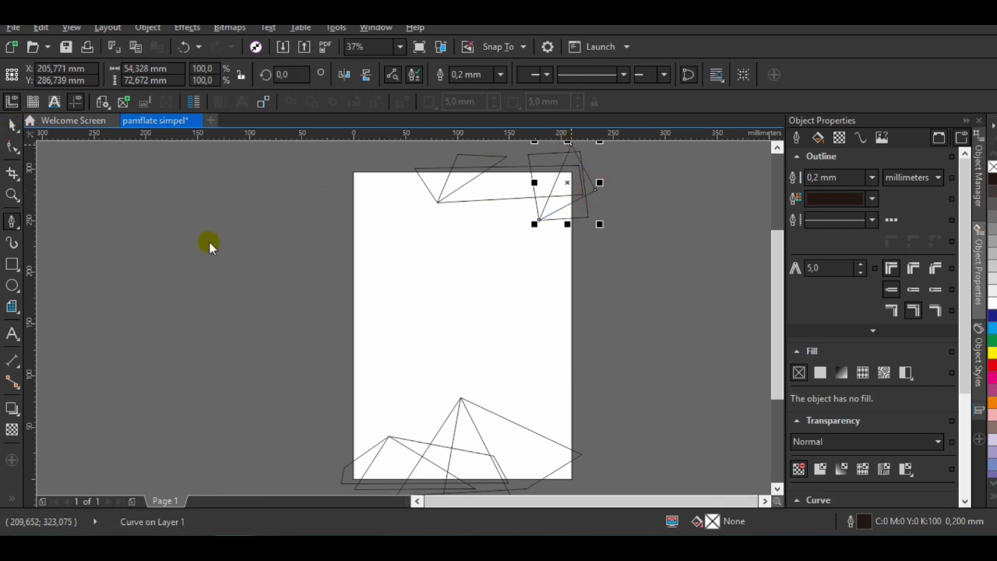
left_click(687, 334)
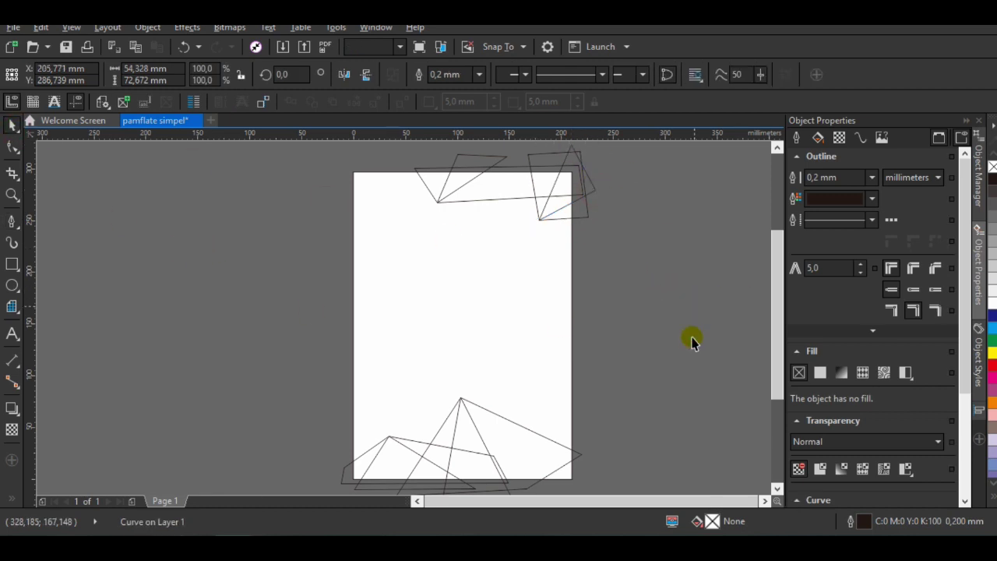
left_click(347, 470)
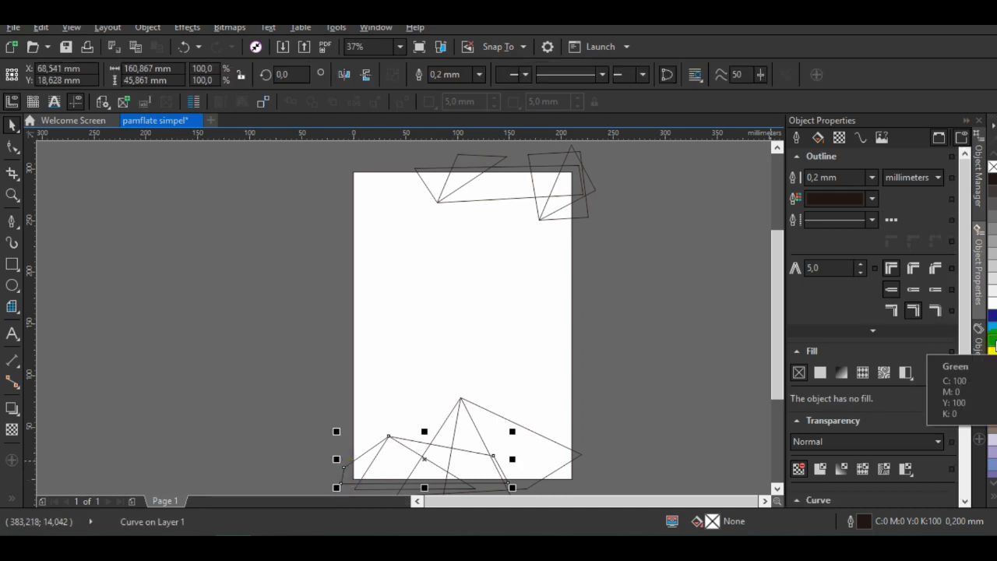
left_click(817, 138)
left_click(819, 179)
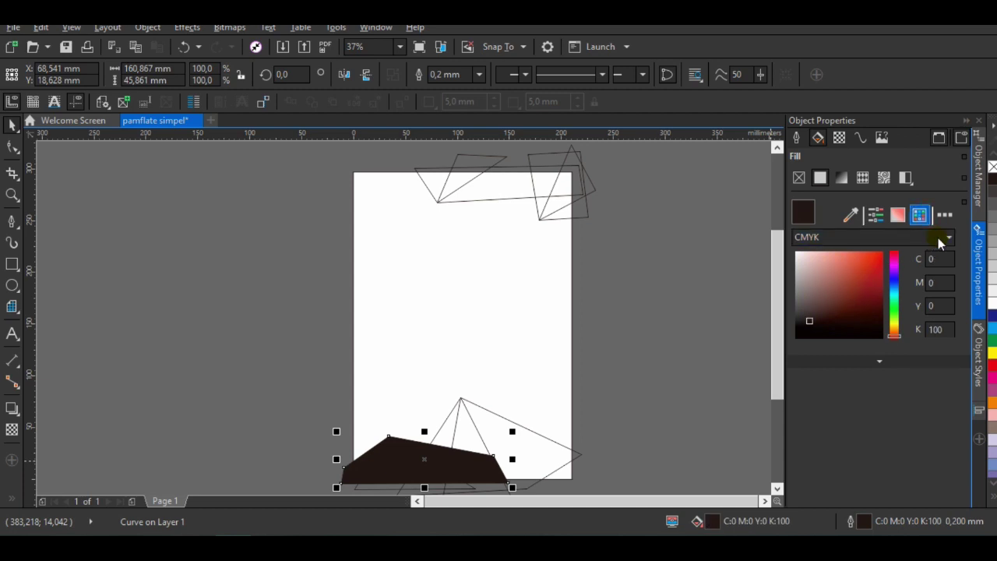
left_click(938, 237)
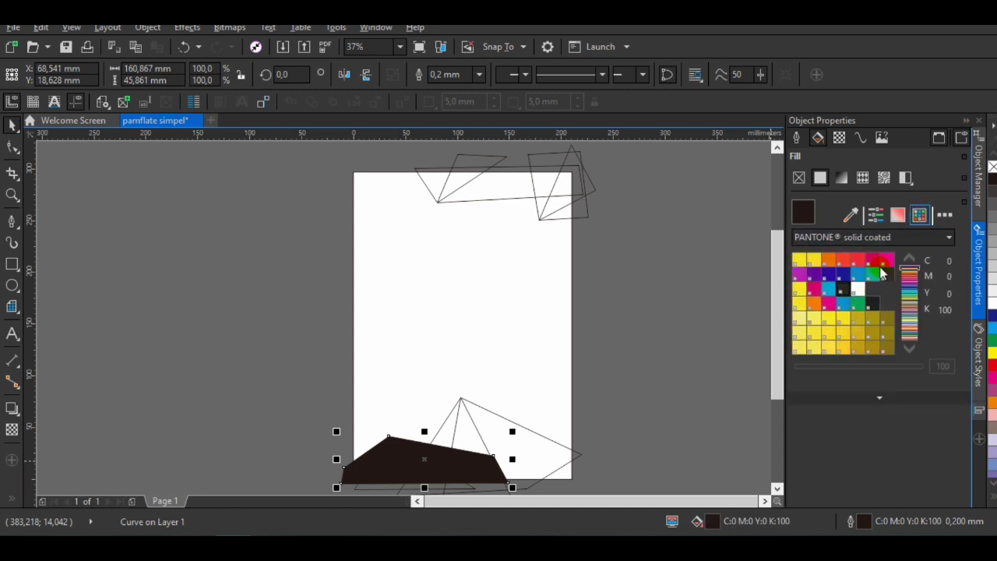
left_click(872, 273)
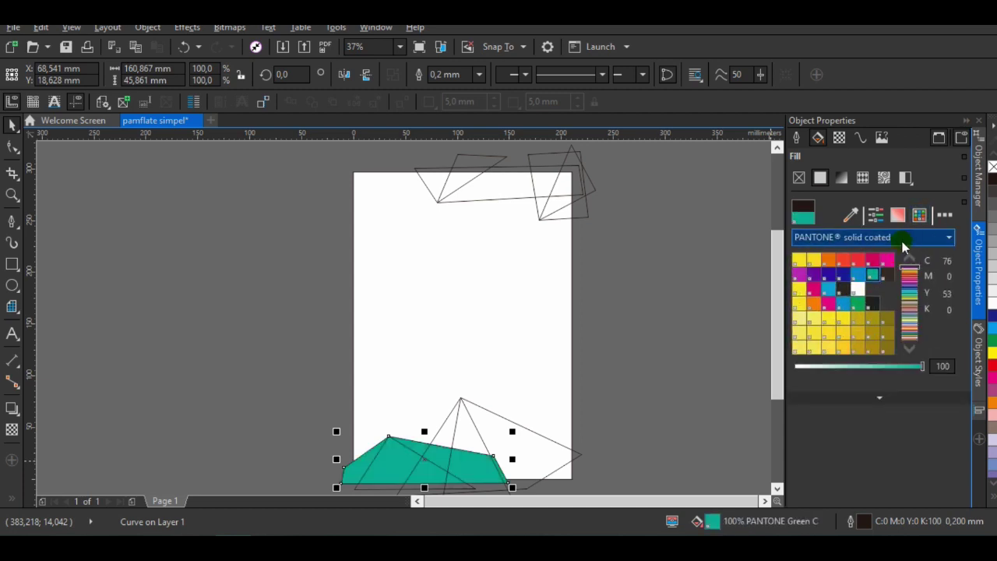
- Darken the lower-left shape's uniform fill to C87 M34 Y67 K0 and give the overlapping triangle a uniform fill
left_click(841, 182)
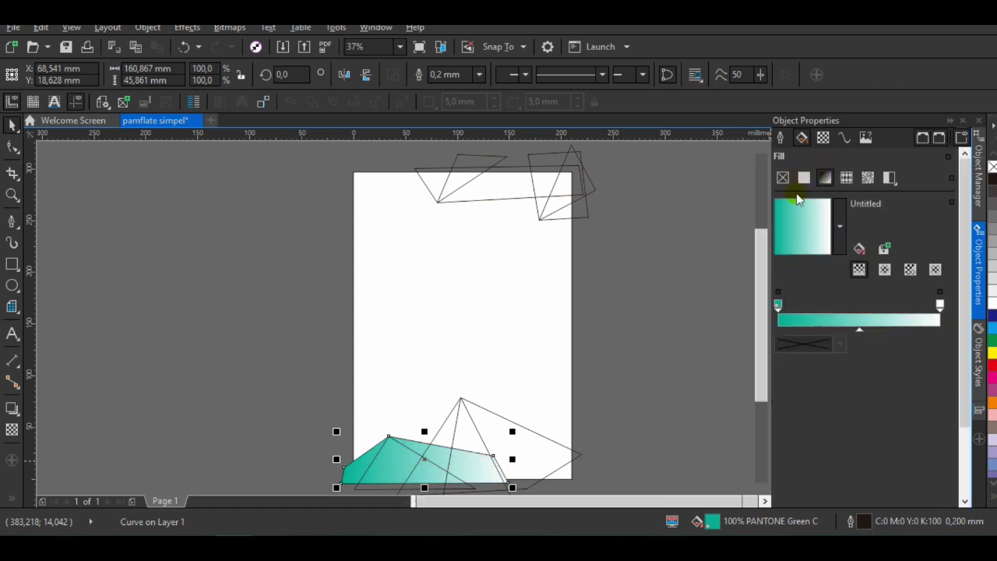
left_click(803, 178)
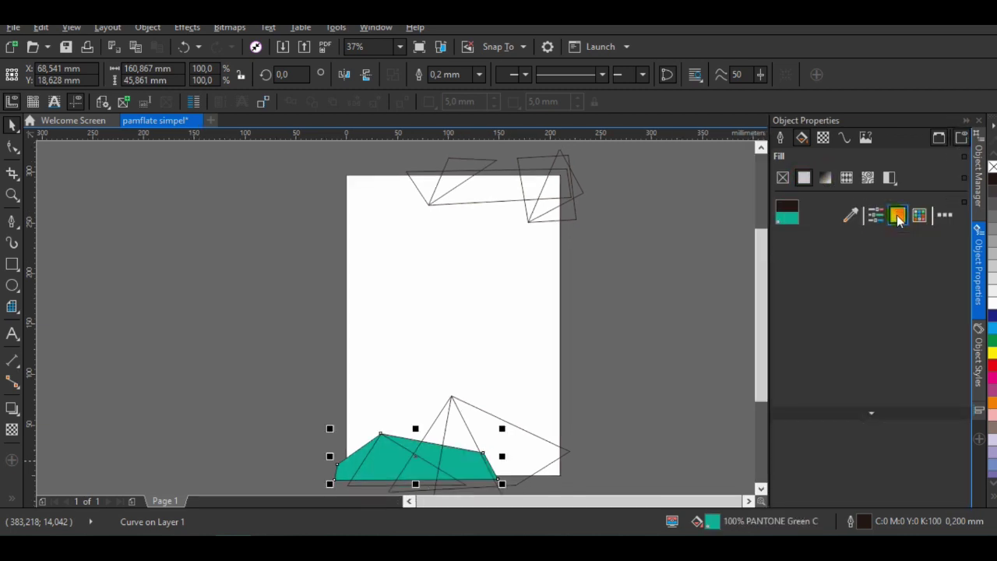
left_click(880, 301)
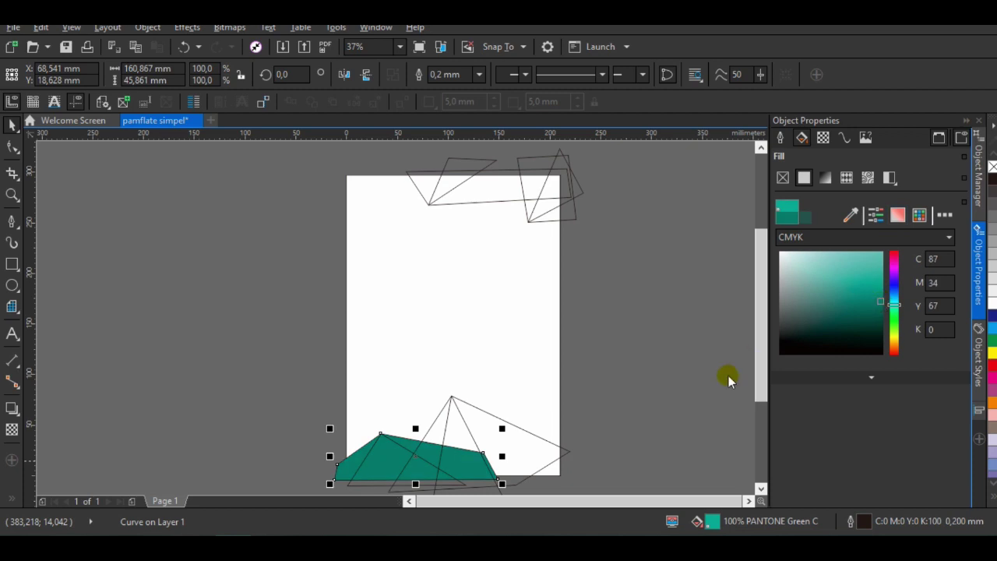
left_click(376, 488)
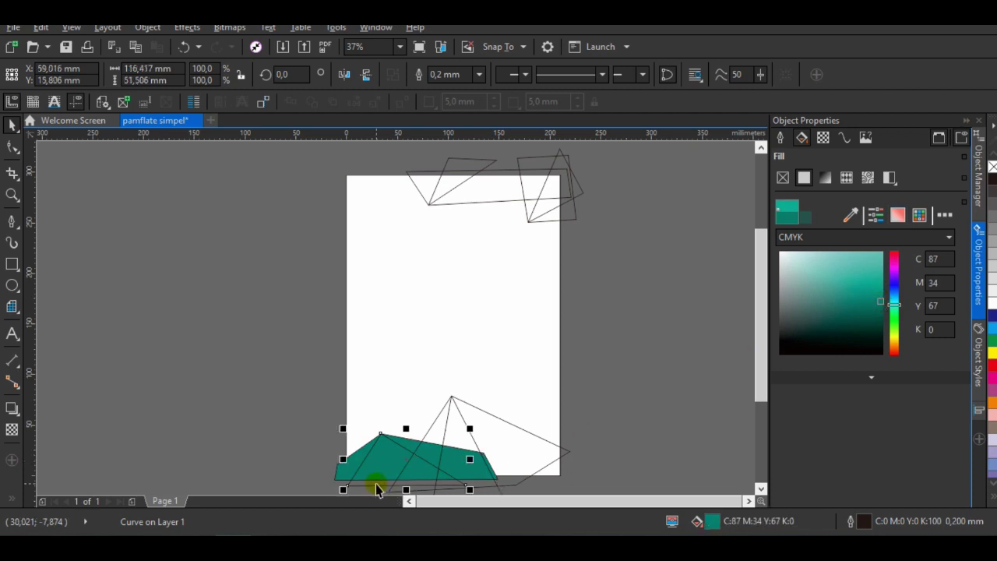
left_click(807, 183)
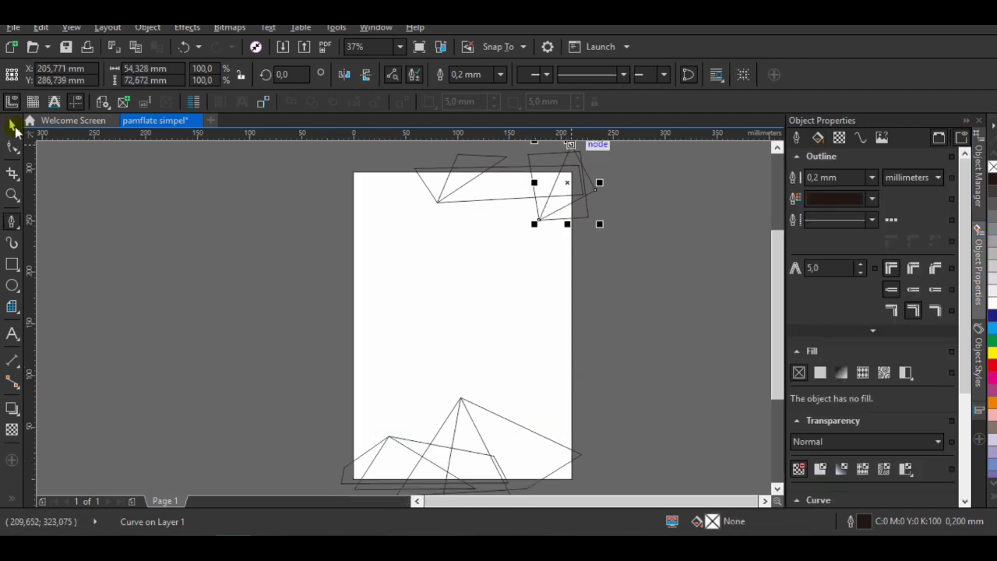
- Give the five-sided lower-left ornament a uniform fill in PANTONE Green C from the solid coated colours
left_click(13, 127)
left_click(698, 305)
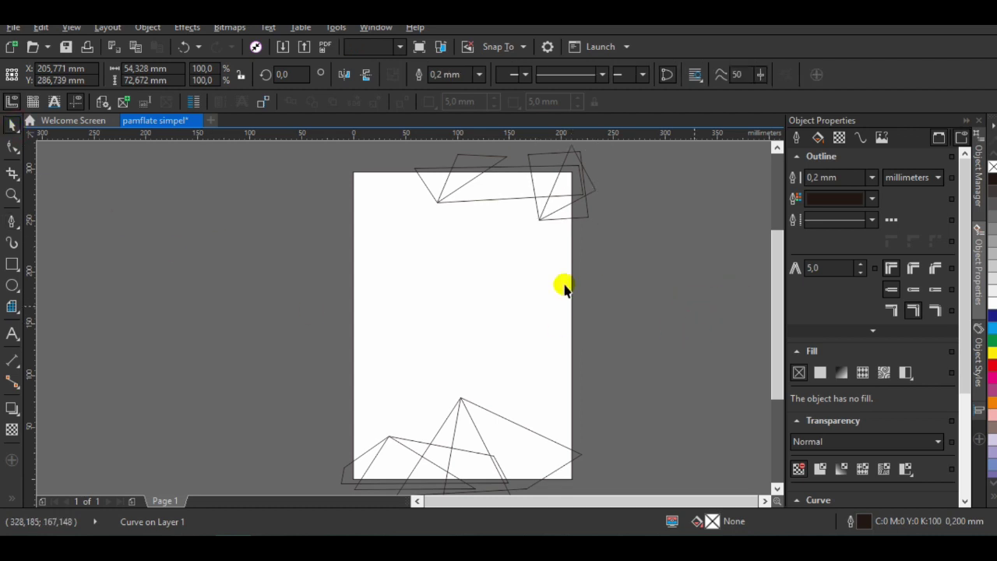
left_click(348, 475)
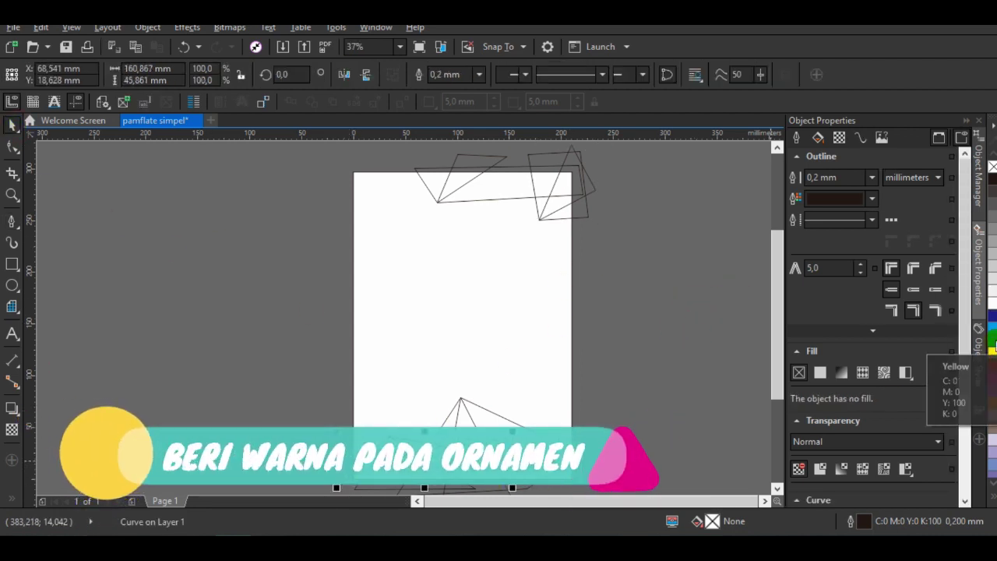
left_click(818, 138)
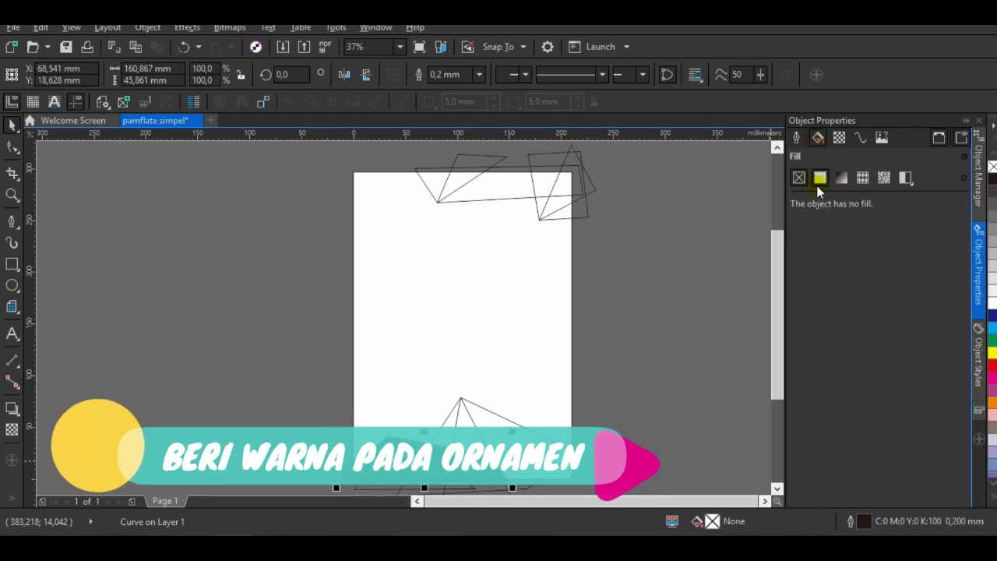
left_click(820, 179)
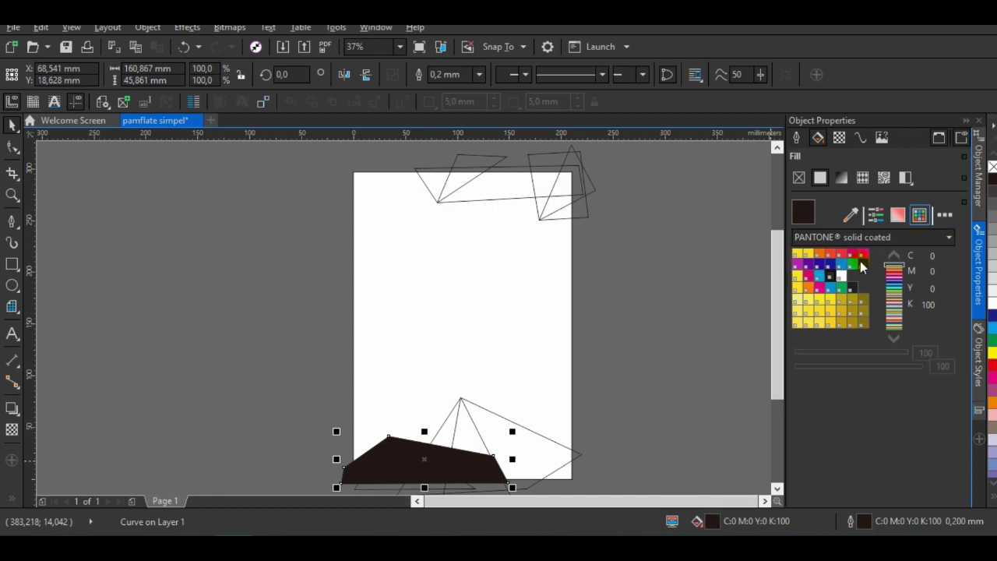
scroll(857, 261, "down", 1)
scroll(915, 240, "up", 1)
left_click(872, 276)
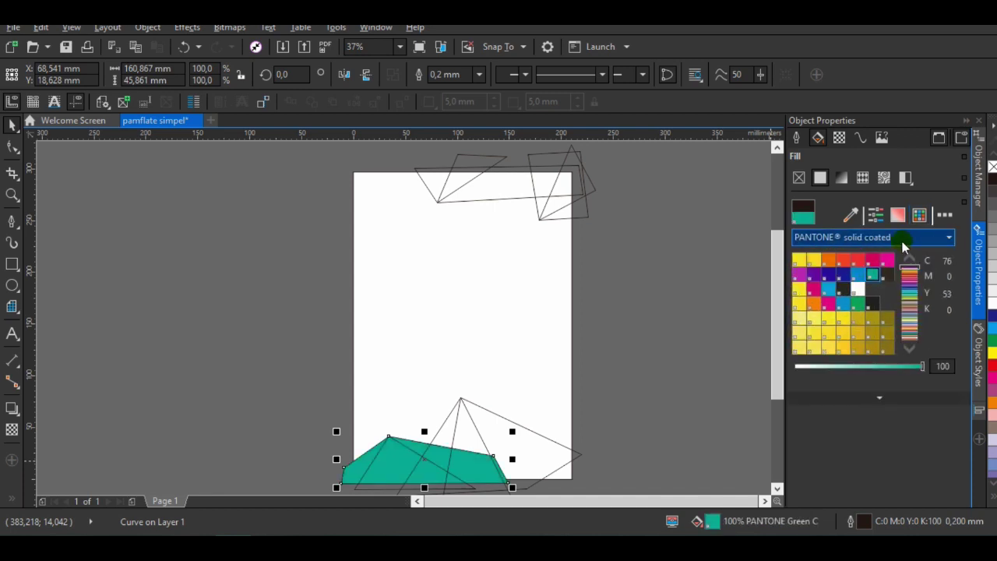
- Try a fountain fill on the green ornament, return it to a uniform fill and darken it to C87 M34 Y67 K0
left_click(841, 179)
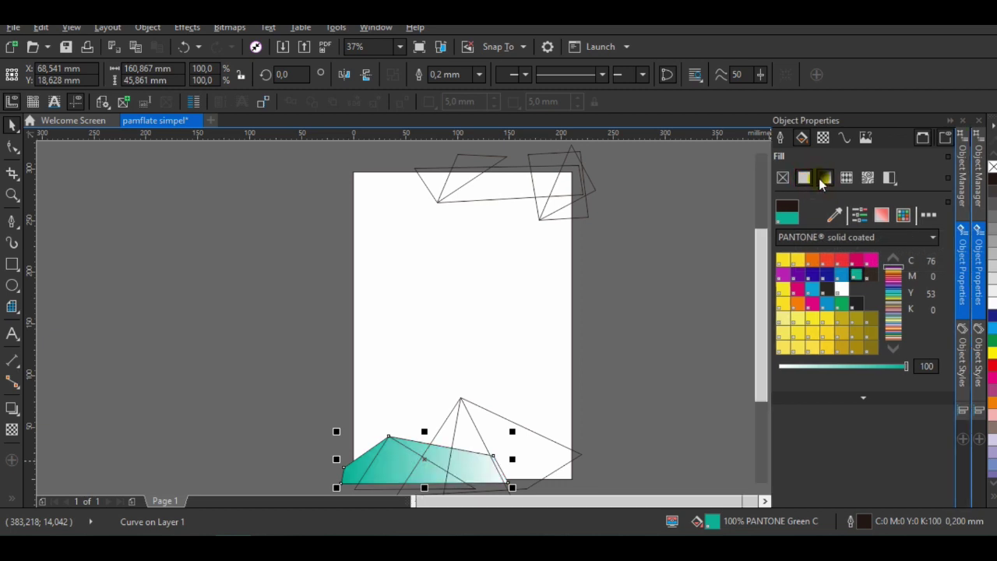
left_click(804, 179)
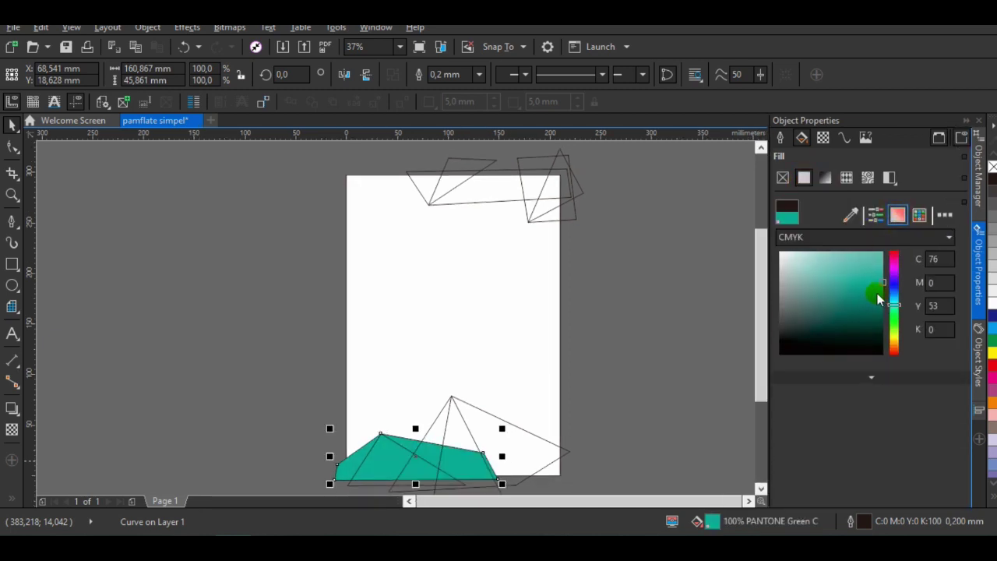
left_click(881, 303)
- Fill the lower-left triangle with a lighter green, C78 M4 Y56 K0, based on the colour sampled from the dark green shape
left_click(377, 489)
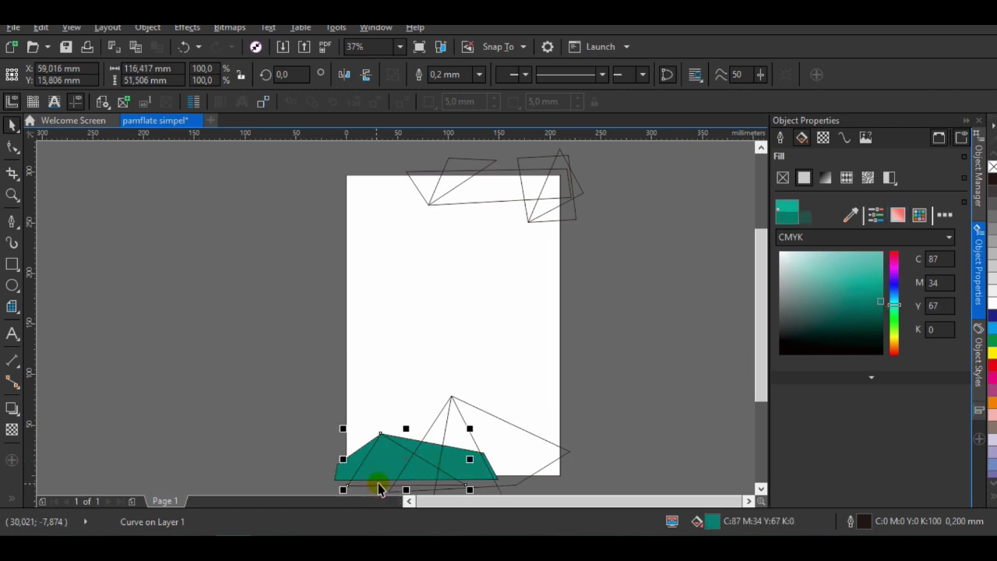
left_click(807, 183)
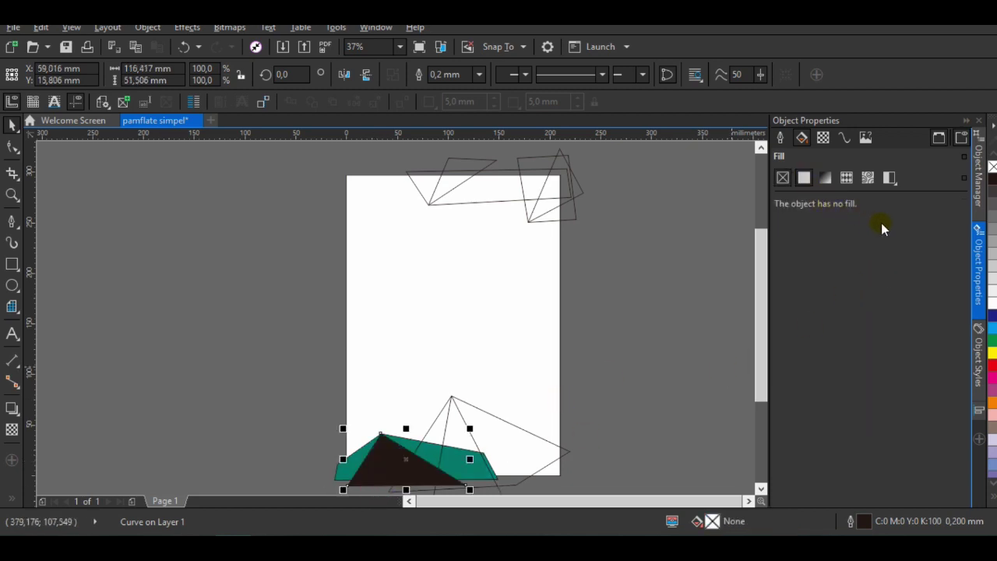
left_click(850, 214)
left_click(466, 460)
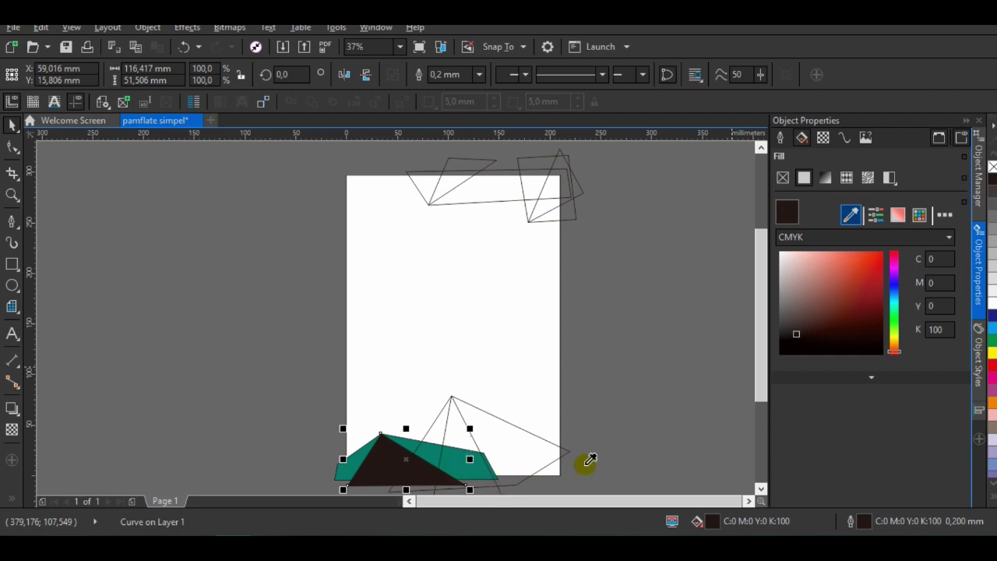
left_click(877, 287)
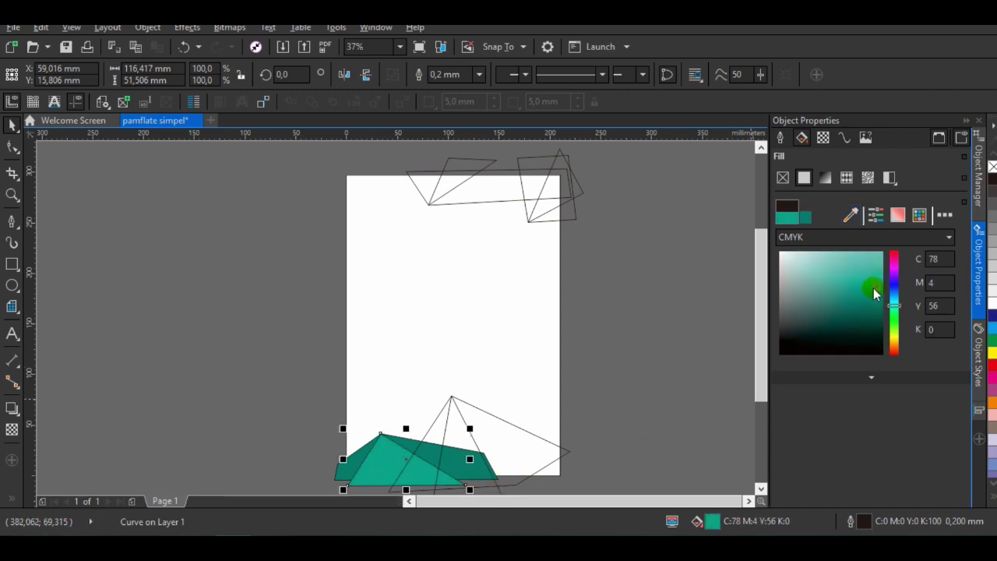
left_click(643, 451)
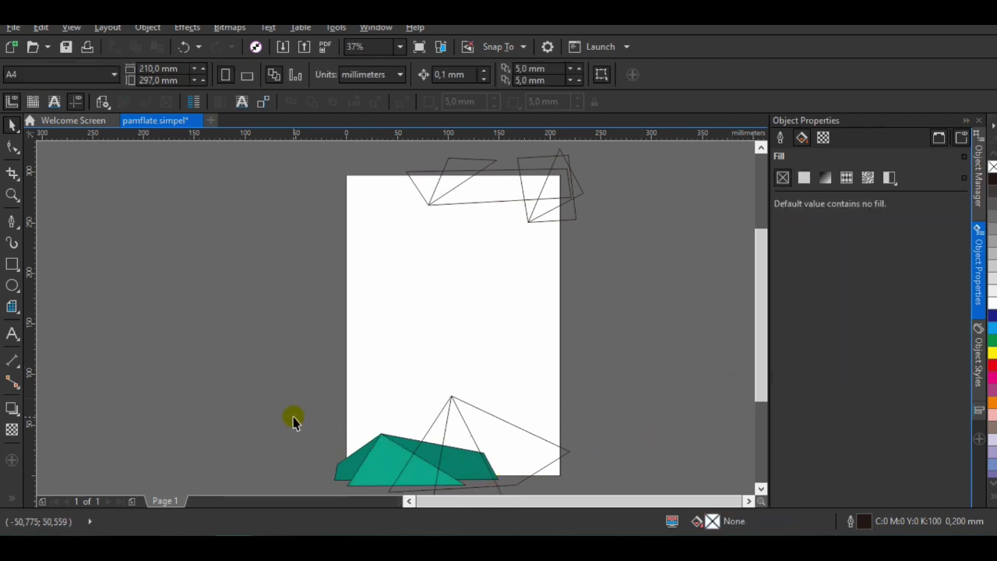
- Bring both green shapes to the front and fill the large four-sided bottom shape with orange C13 M67 Y100 K0
left_click_drag(291, 419, 504, 467)
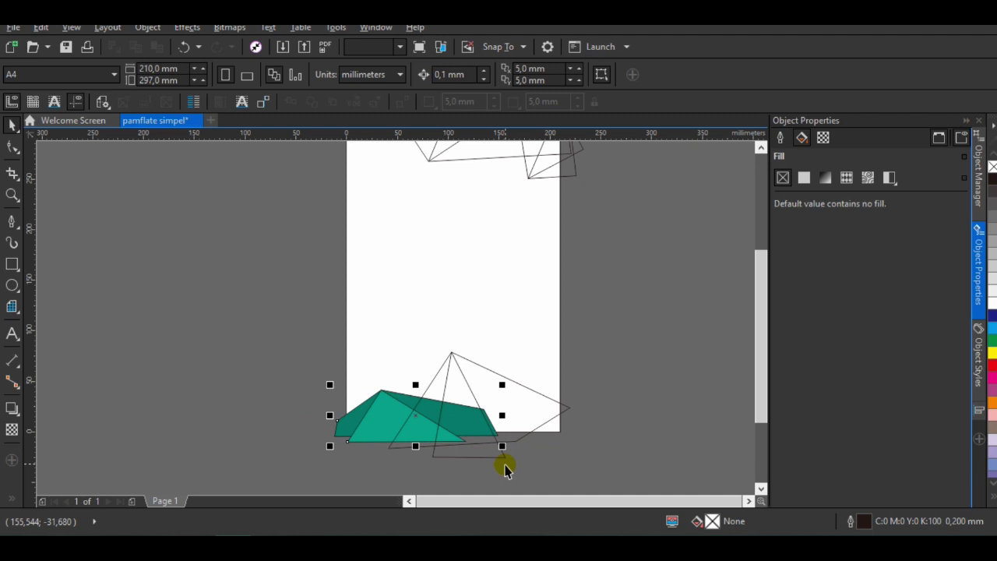
left_click(441, 386)
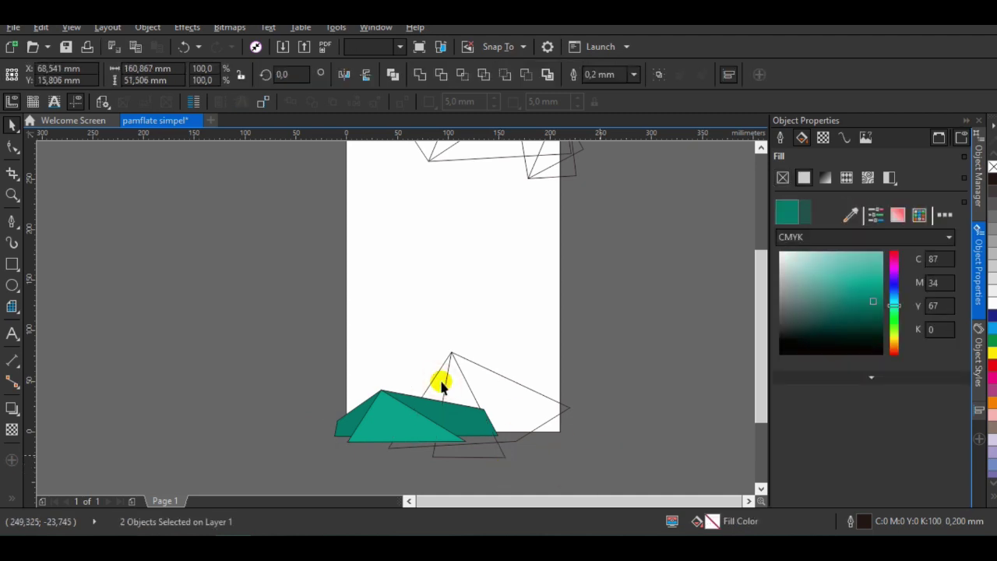
left_click(990, 402)
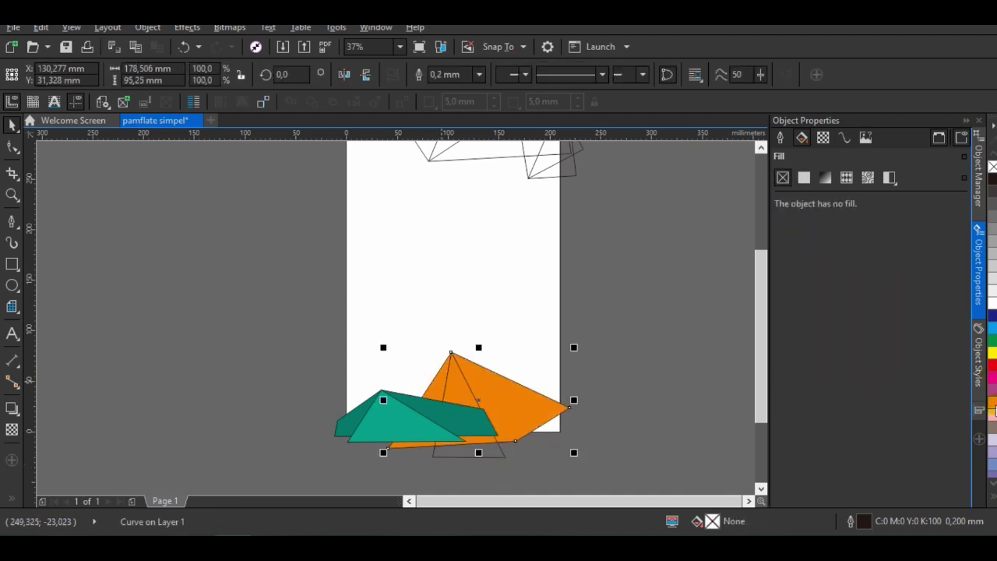
left_click(877, 265)
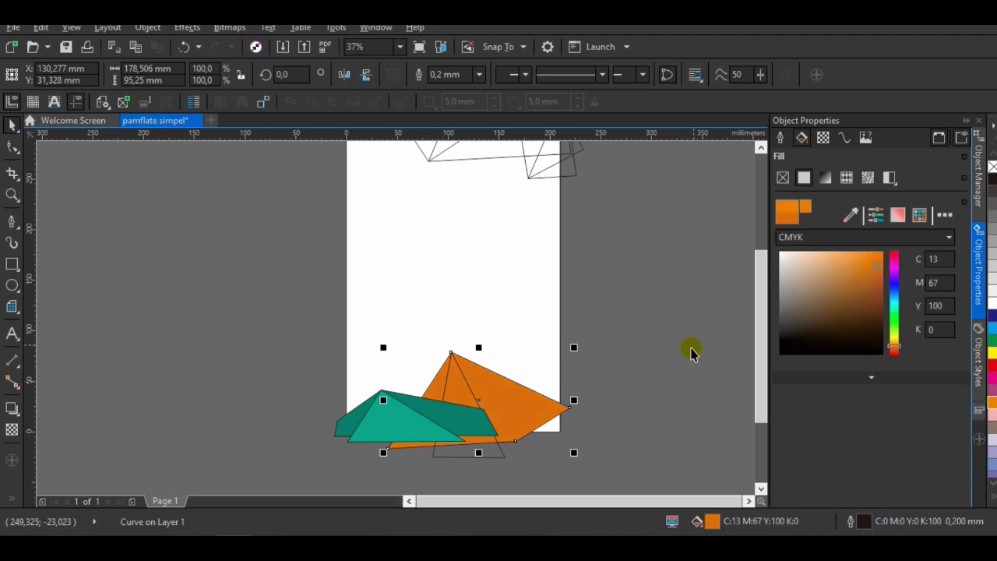
left_click(690, 363)
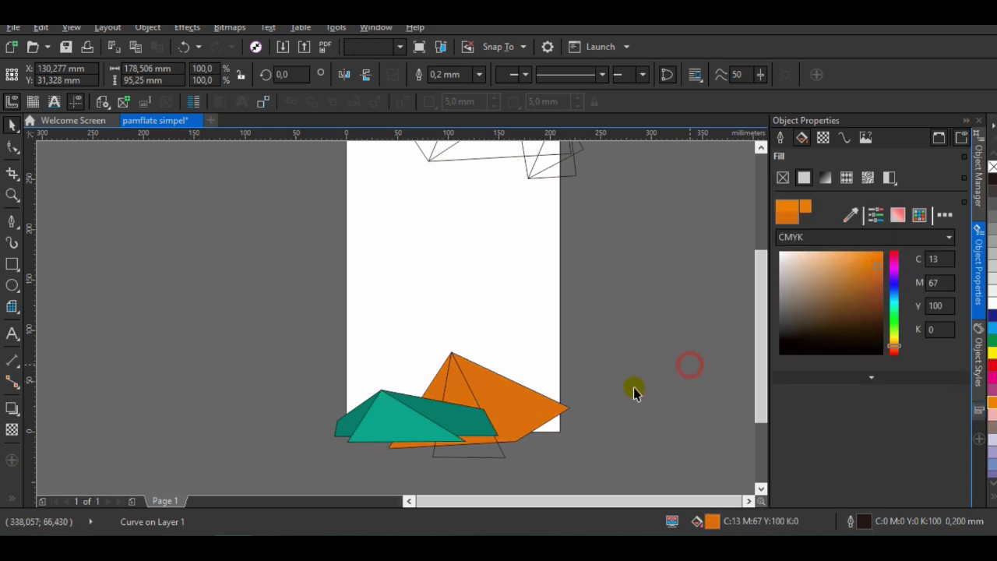
- Fill the narrow triangle inside the orange shape with lighter orange C2 M56 Y78 K0, based on the colour sampled from that shape
left_click(475, 450)
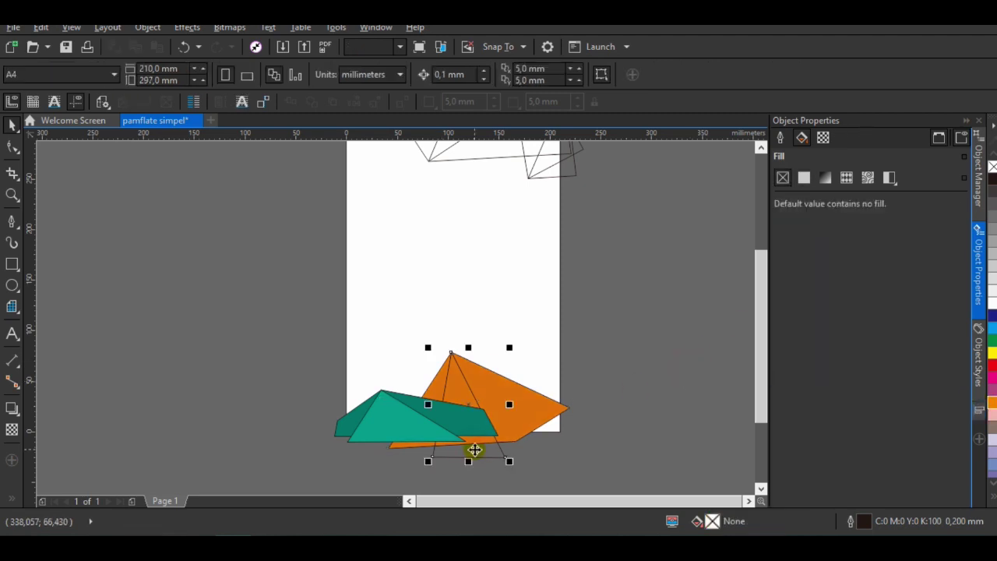
left_click(805, 179)
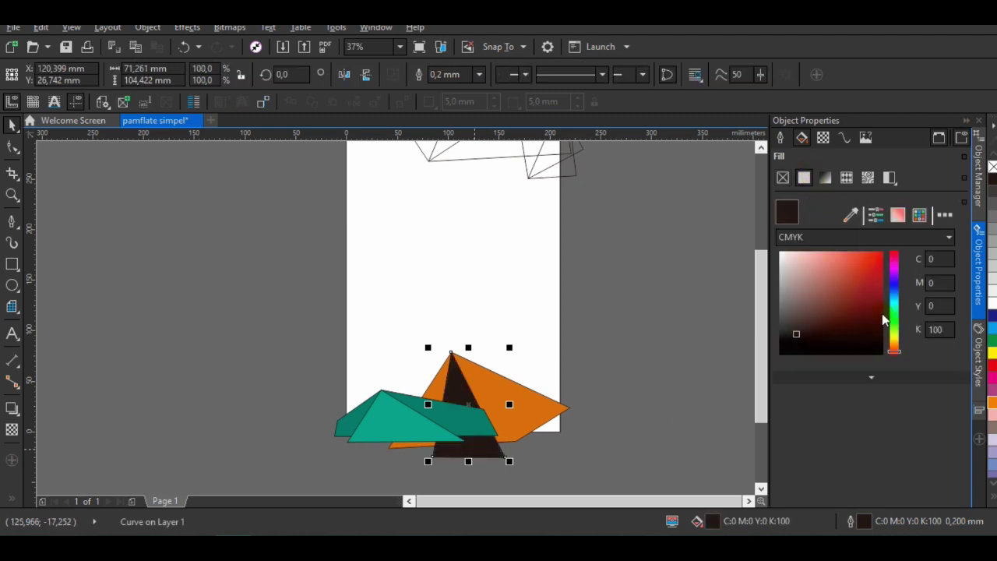
left_click(850, 215)
left_click(524, 396)
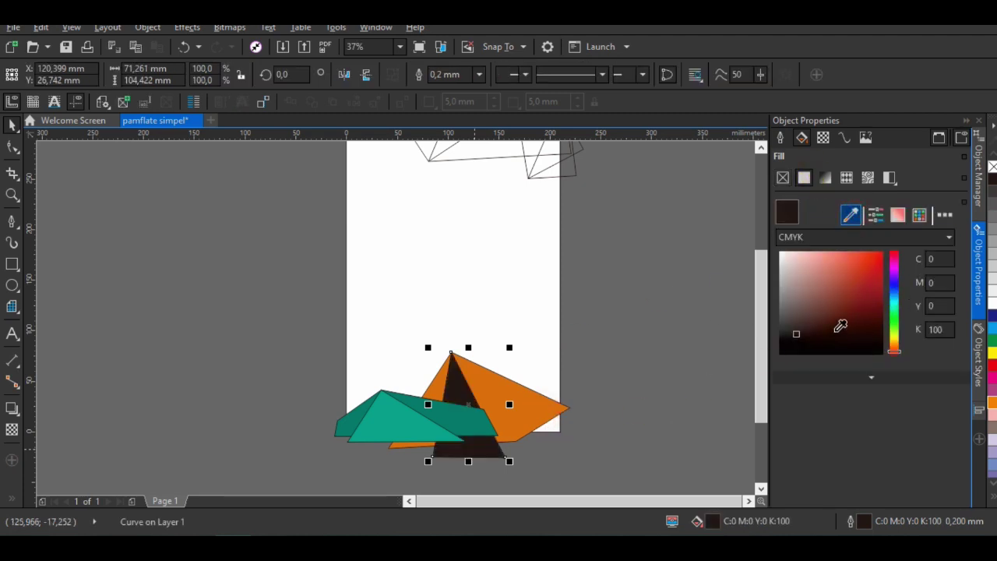
left_click(850, 263)
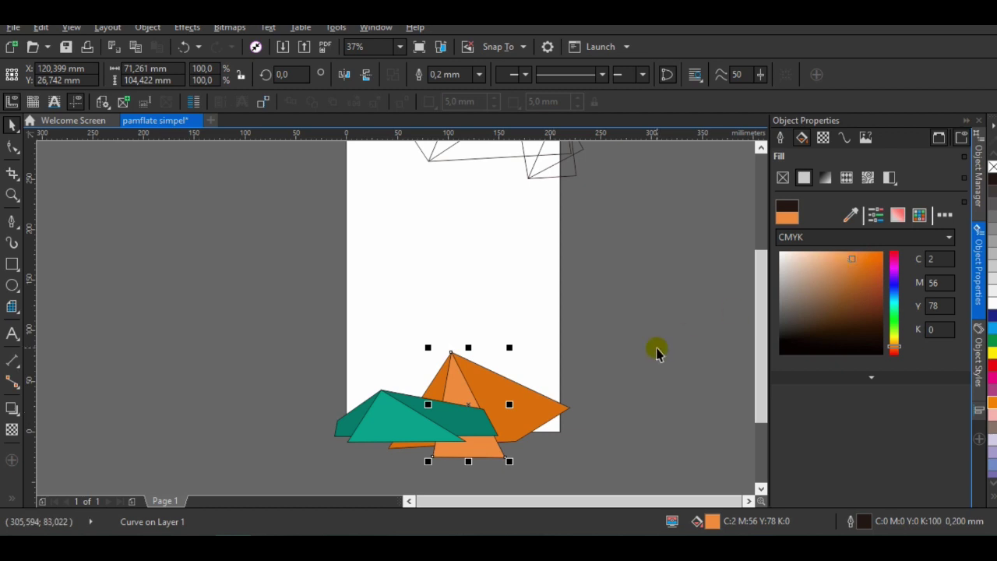
- Intersect the two green shapes and move the dark green one up and left, mostly off the page
left_click_drag(316, 390, 501, 467)
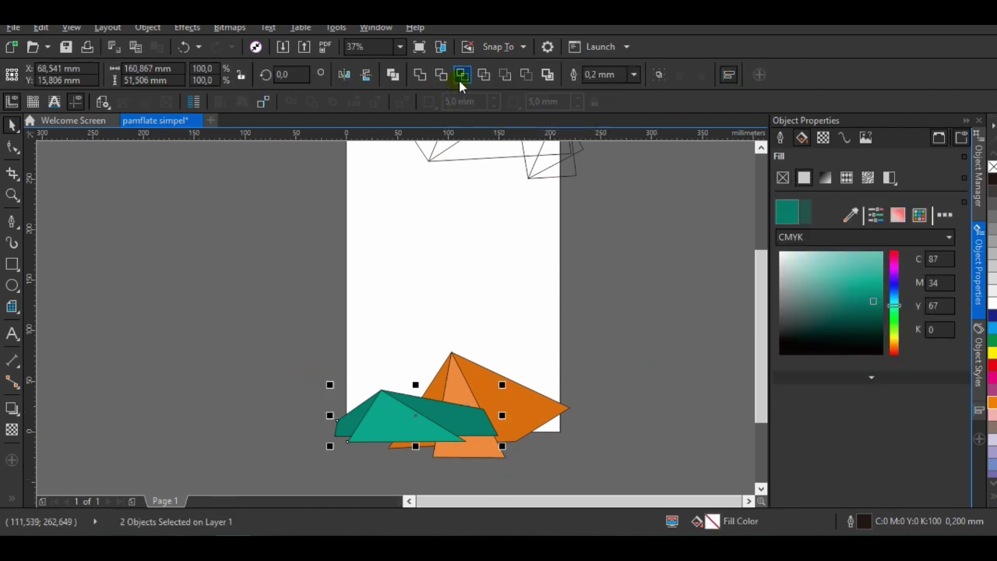
left_click(460, 76)
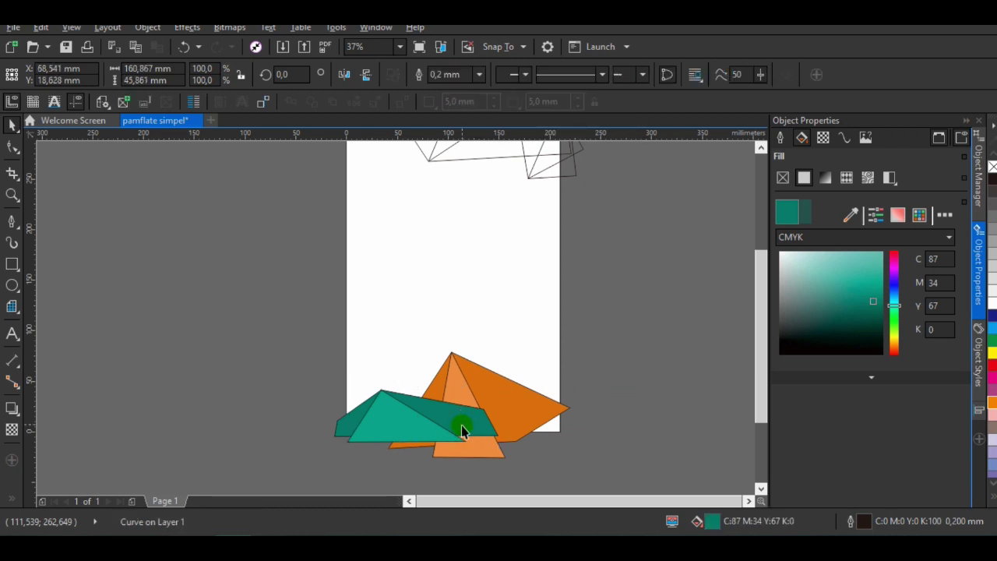
left_click_drag(462, 425, 339, 382)
left_click(401, 423)
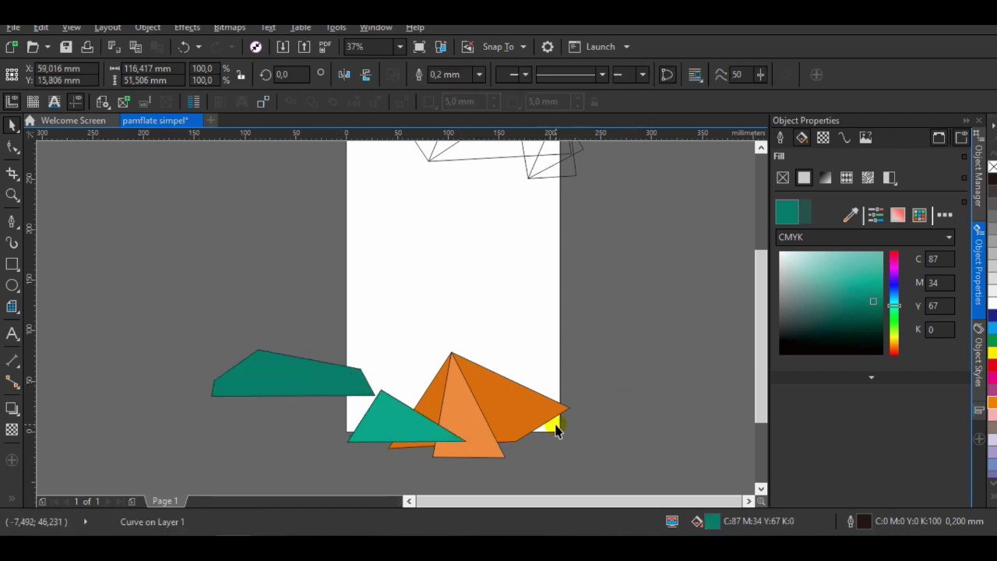
- Try moving the light green triangle aside, then undo that move and the earlier move of the dark green shape and its intersection
left_click(406, 427)
left_click_drag(396, 426, 536, 430)
key("ctrl+z")
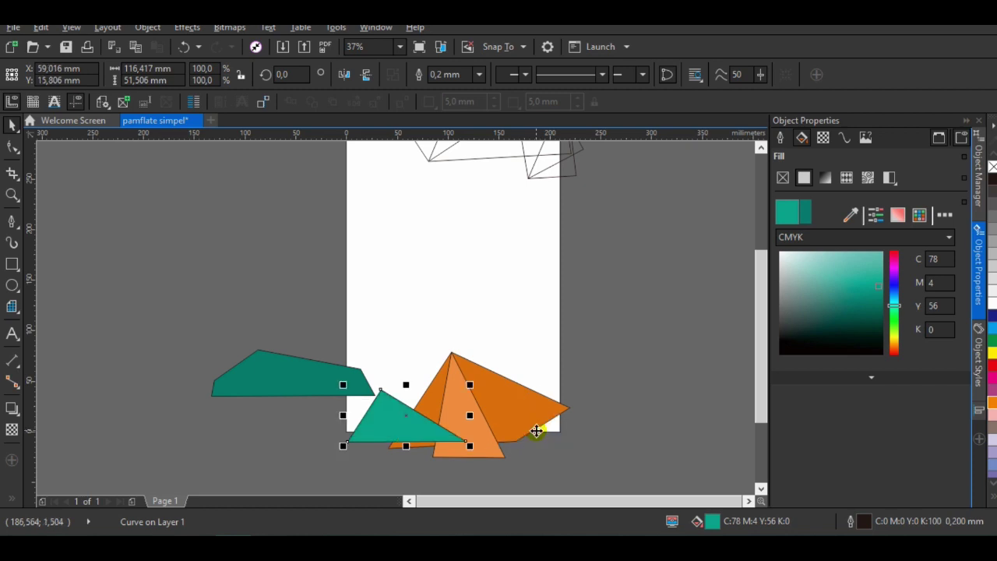
key("ctrl+z")
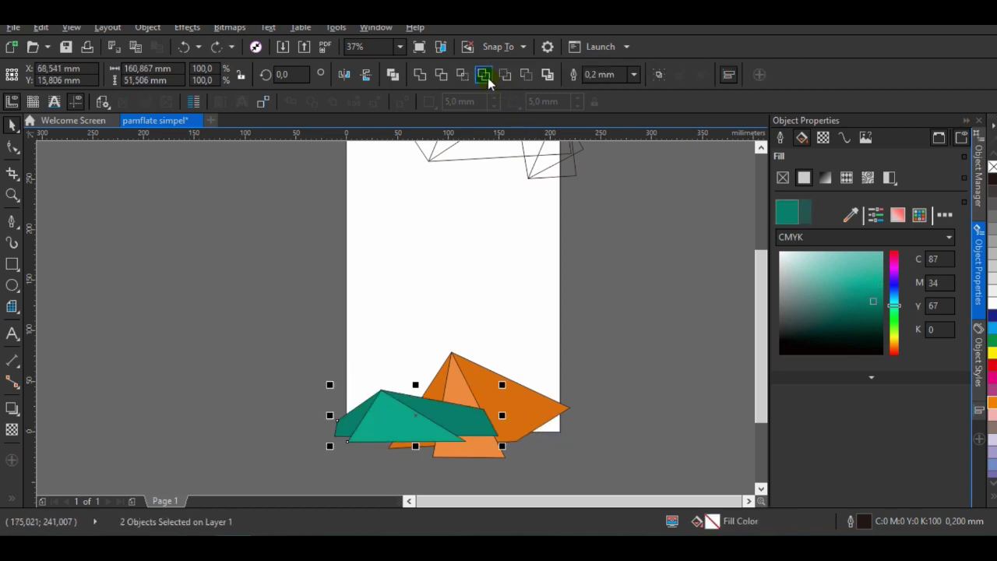
- Simplify the two overlapping green shapes, and check the cut by moving the dark green one aside and undoing that move
left_click(483, 75)
left_click(461, 413)
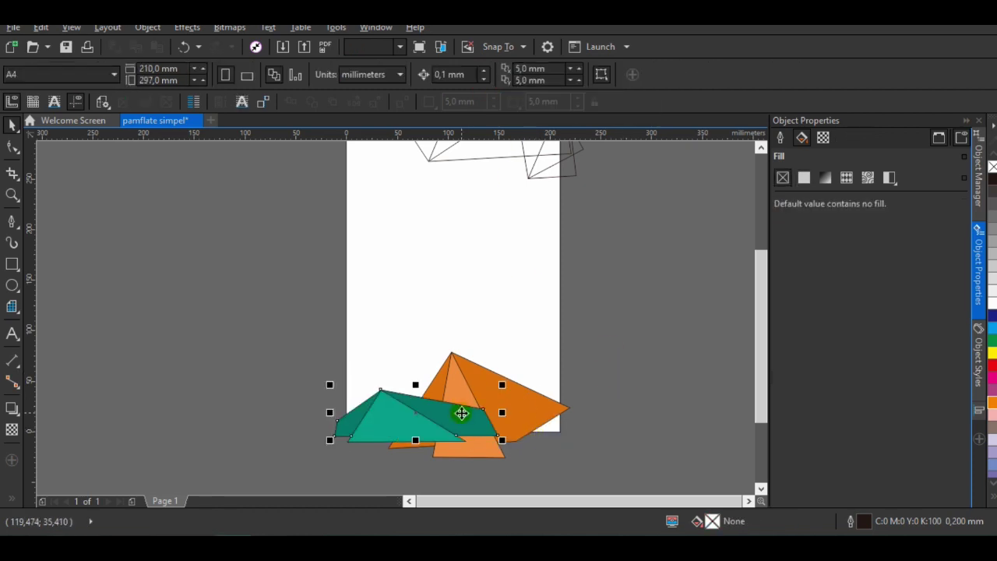
left_click(464, 423)
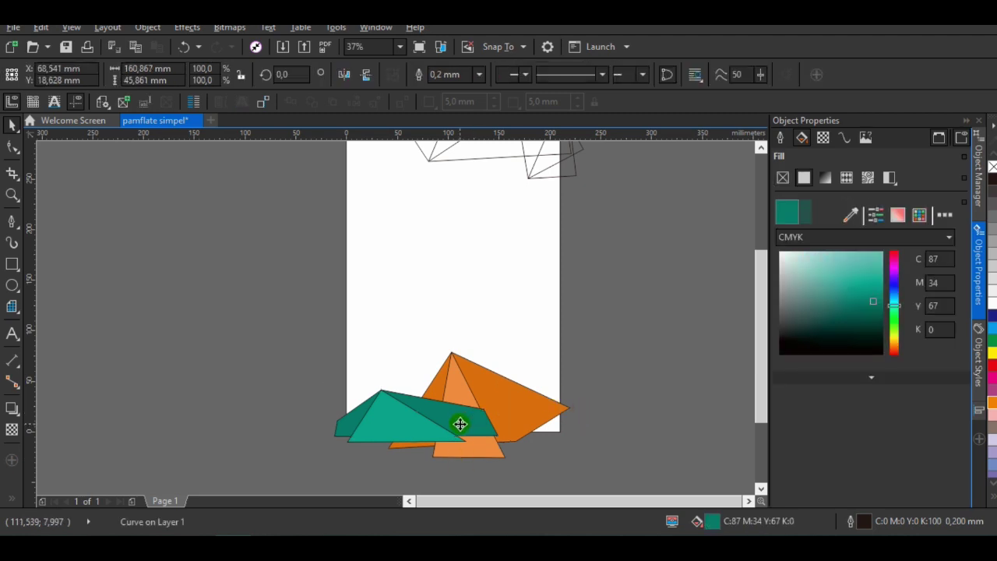
left_click_drag(459, 424, 562, 415)
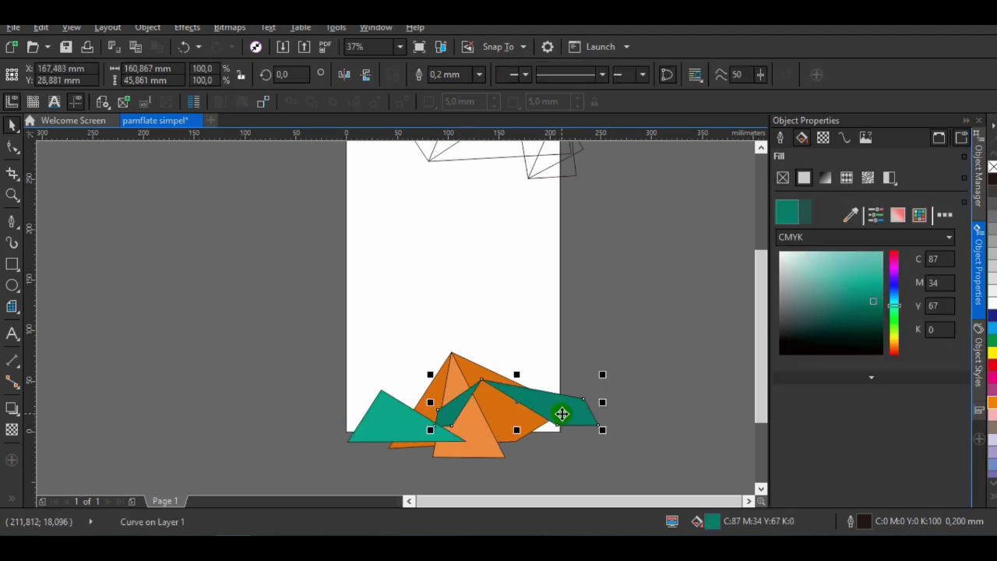
key("ctrl+z")
- Fill the long four-sided shape across the page top with orange C13 M67 Y100 K0, sampled from the large bottom orange shape
left_click(415, 167)
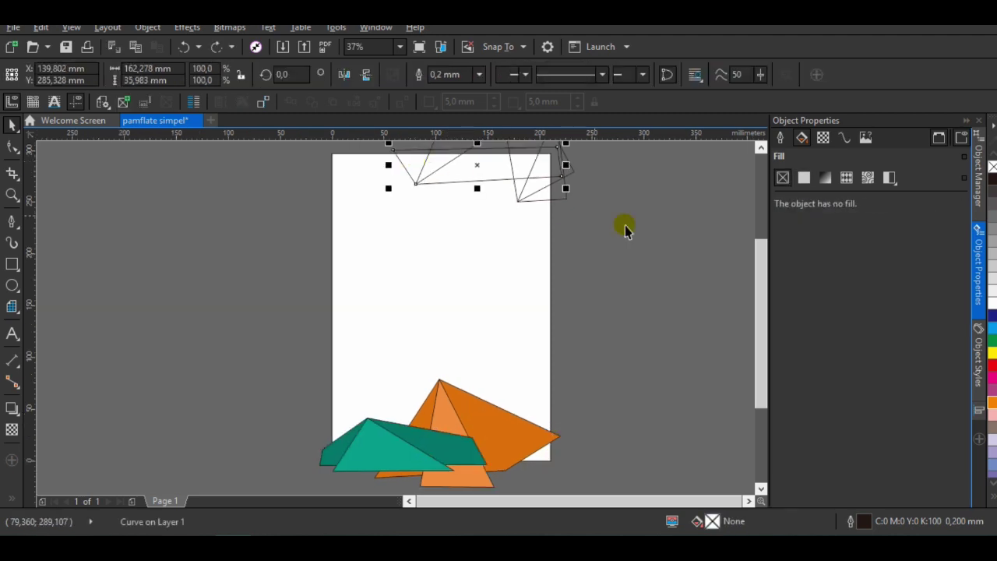
left_click(804, 178)
left_click(851, 214)
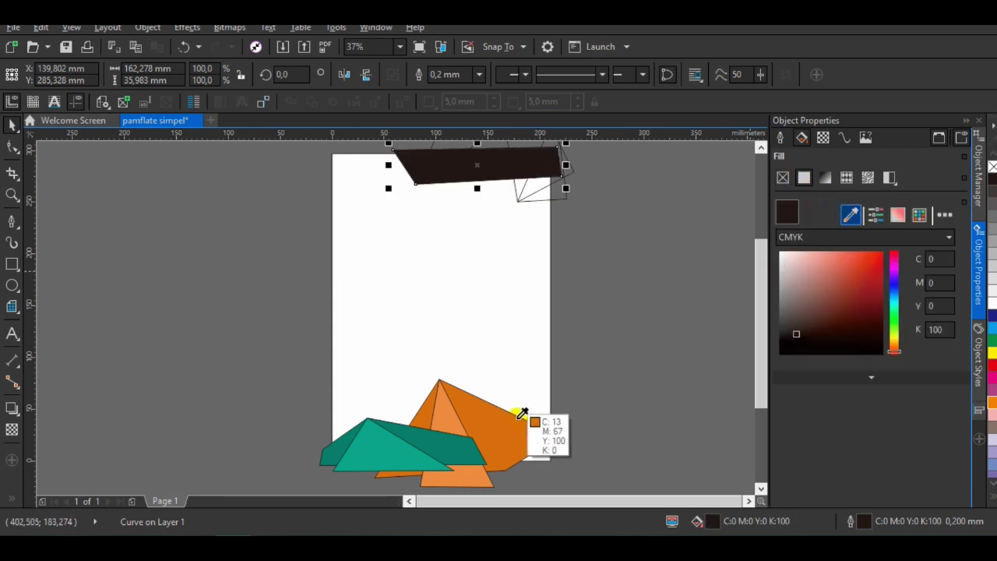
left_click(534, 418)
- Fill the triangle overlapping the top orange band with lighter orange C2 M56 Y78 K0, sampled from the bottom orange triangle
left_click(442, 156)
left_click_drag(759, 280, 759, 270)
left_click(444, 165)
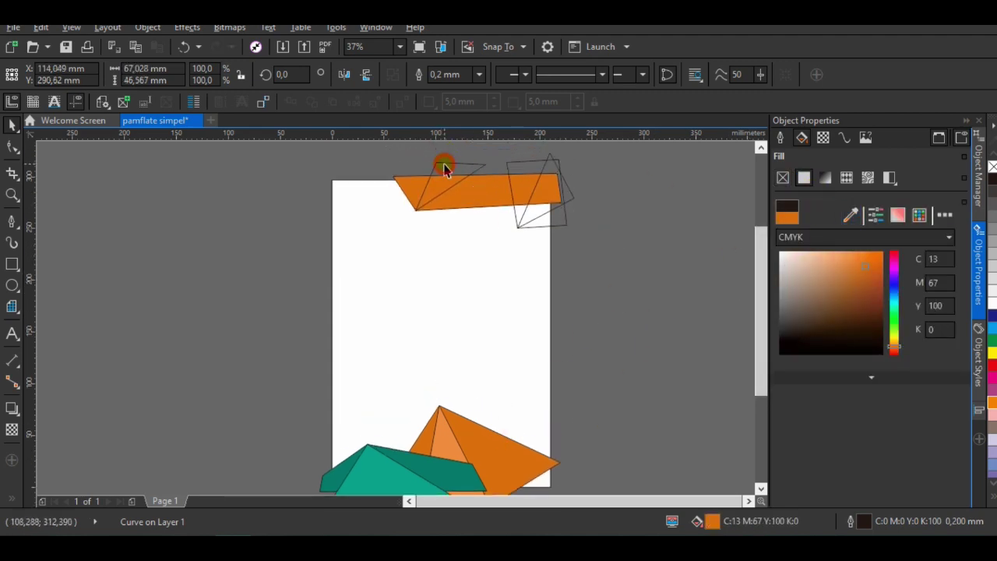
left_click(804, 178)
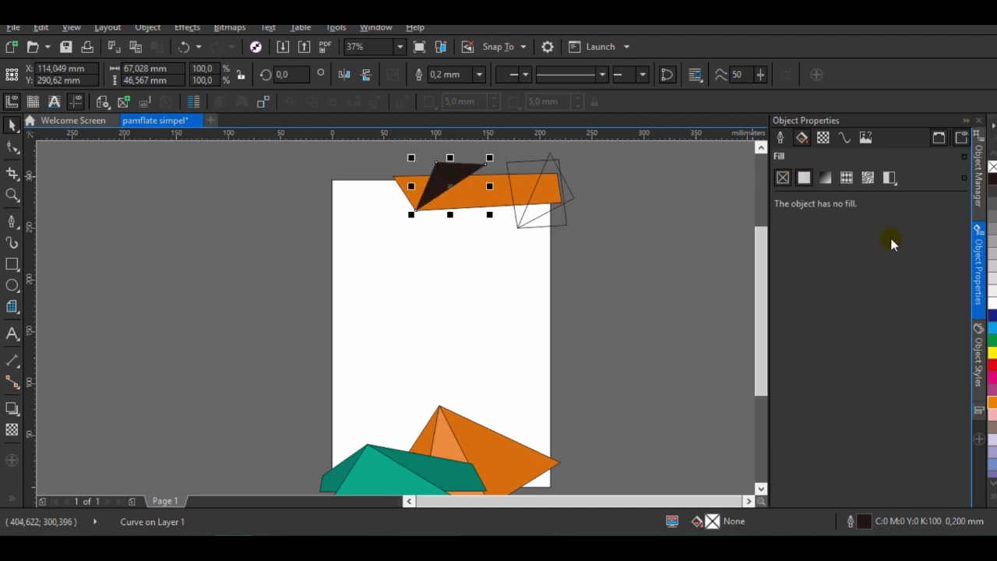
left_click(850, 214)
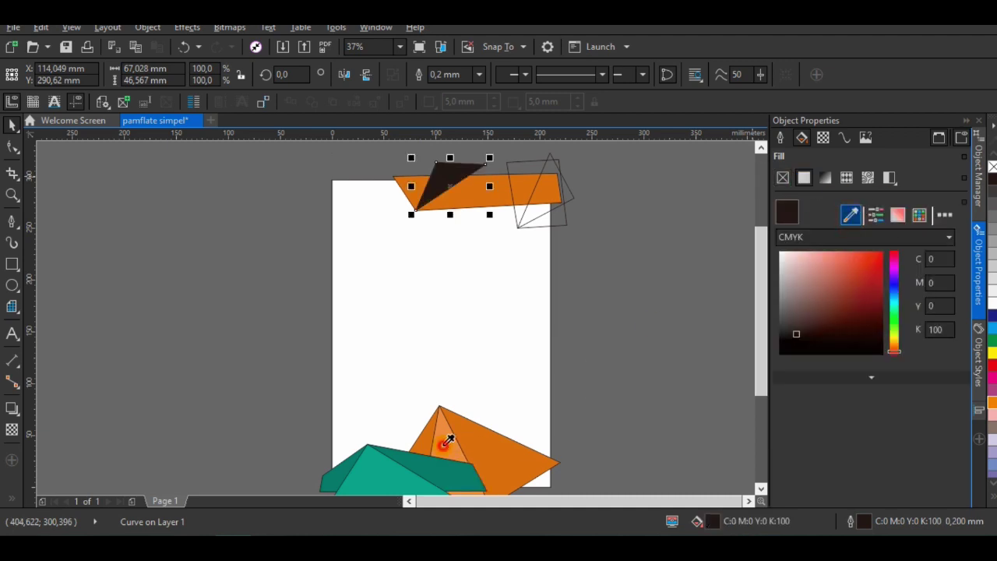
left_click(459, 430)
- Fill the four-sided shape at the page's upper-right corner with dark green C87 M34 Y67 K0, sampled from the bottom green shape
left_click(521, 163)
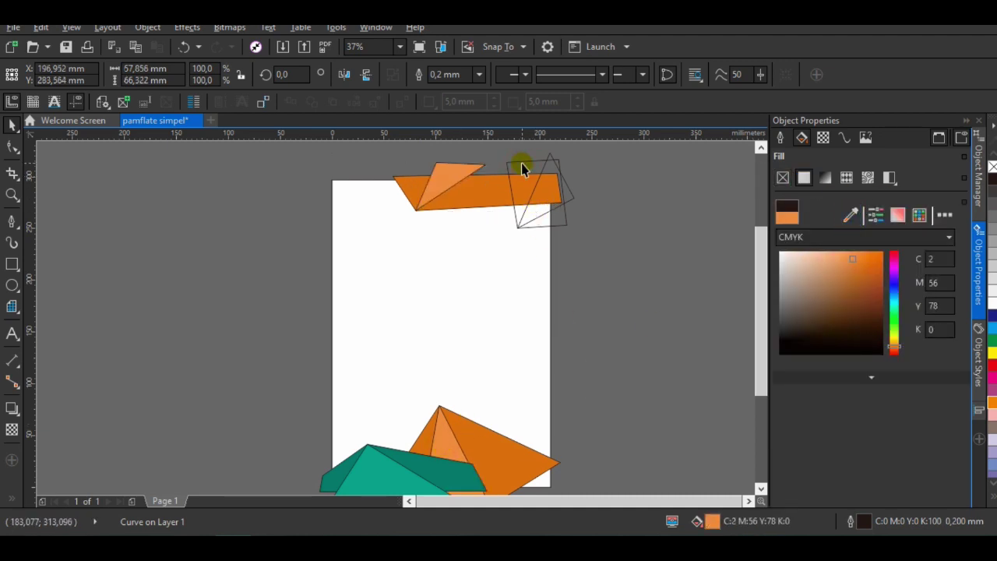
left_click(530, 178)
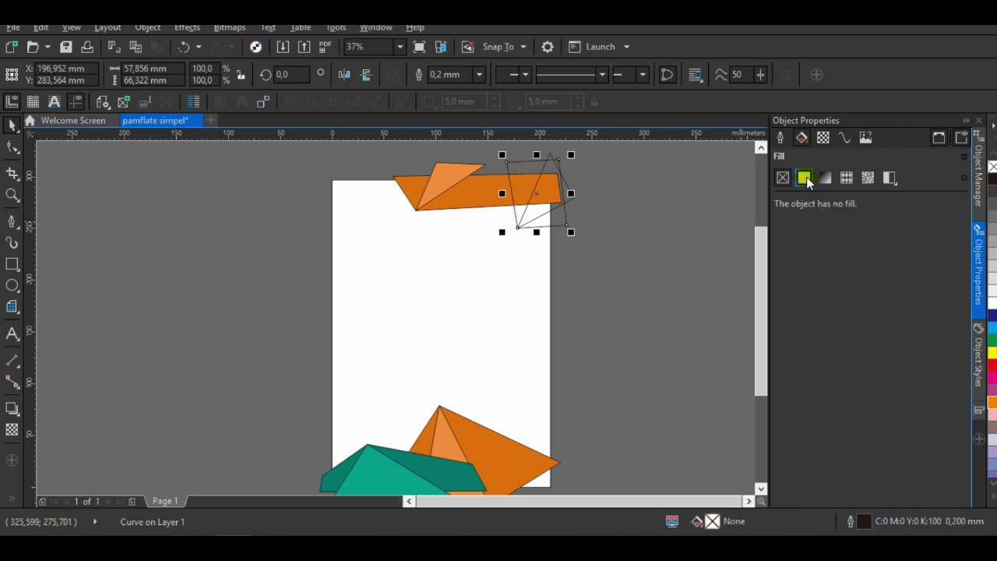
left_click(803, 177)
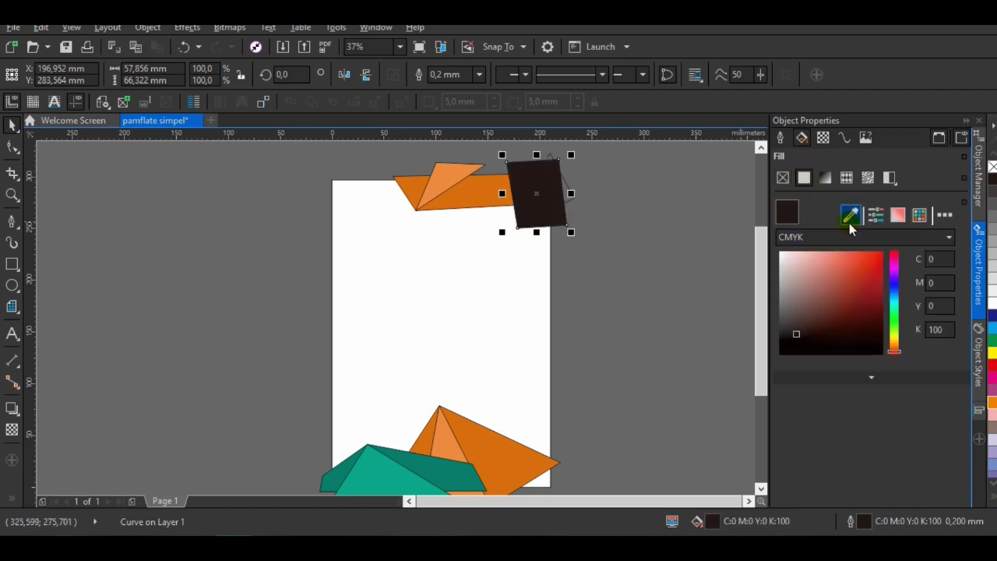
left_click(851, 214)
left_click(451, 465)
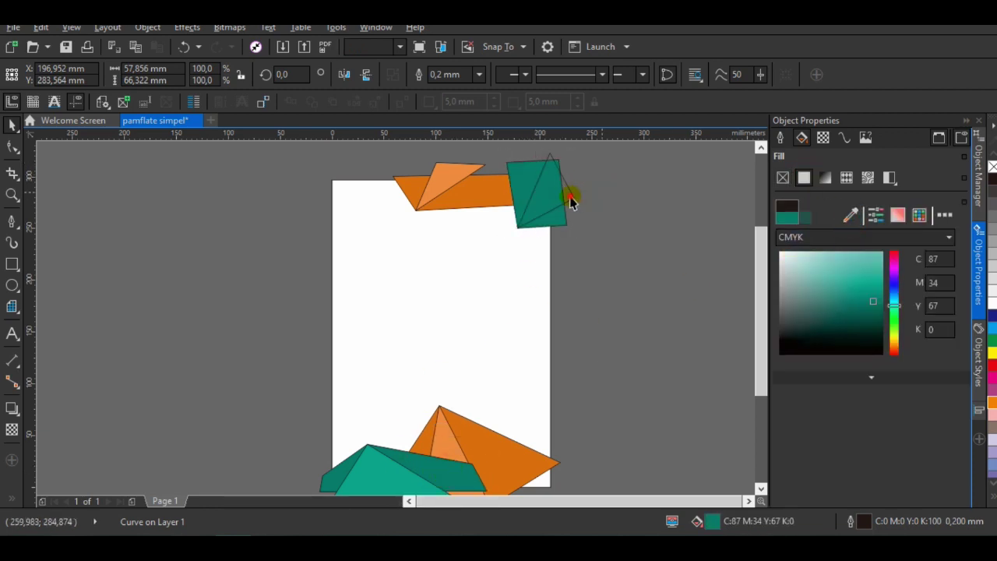
- Fill the triangle over the upper-right green shape with lighter green C78 M4 Y56 K0, sampled from the bottom green triangle
left_click(571, 202)
left_click(806, 178)
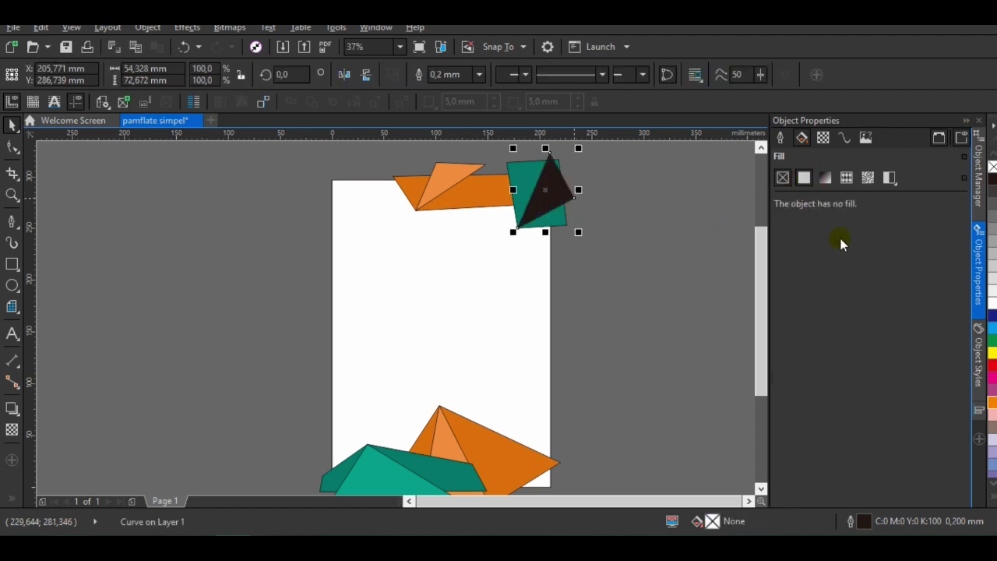
left_click(851, 214)
left_click(418, 476)
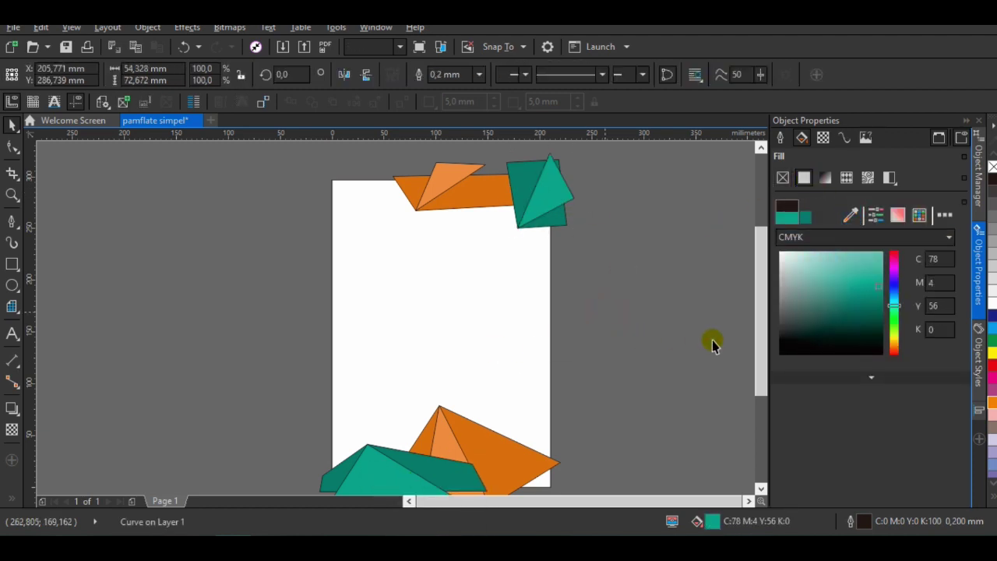
- Remove the outlines of the four top ornament shapes and PowerClip them inside the page-sized rectangle
left_click_drag(361, 154, 649, 277)
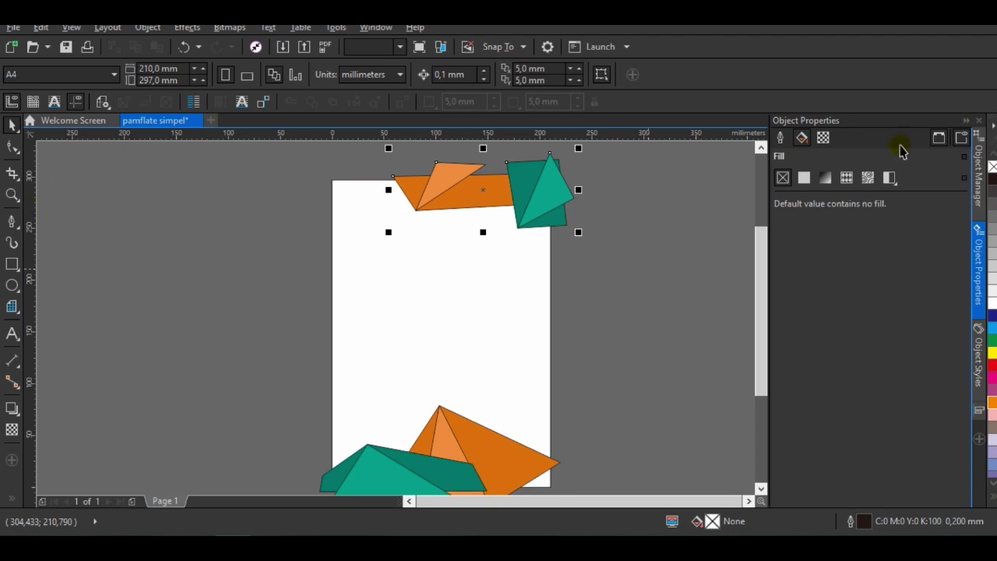
right_click(558, 192)
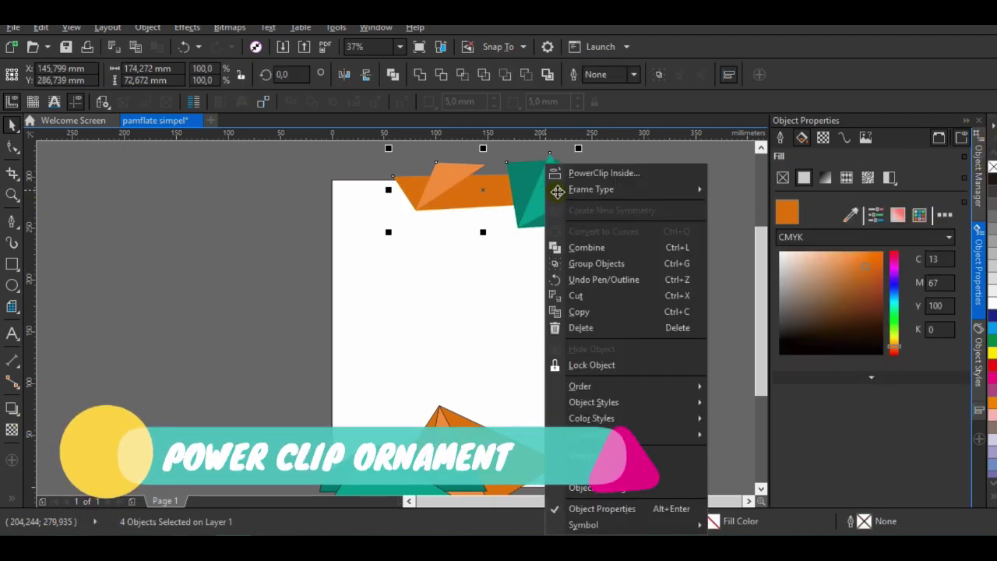
left_click(603, 173)
left_click(444, 294)
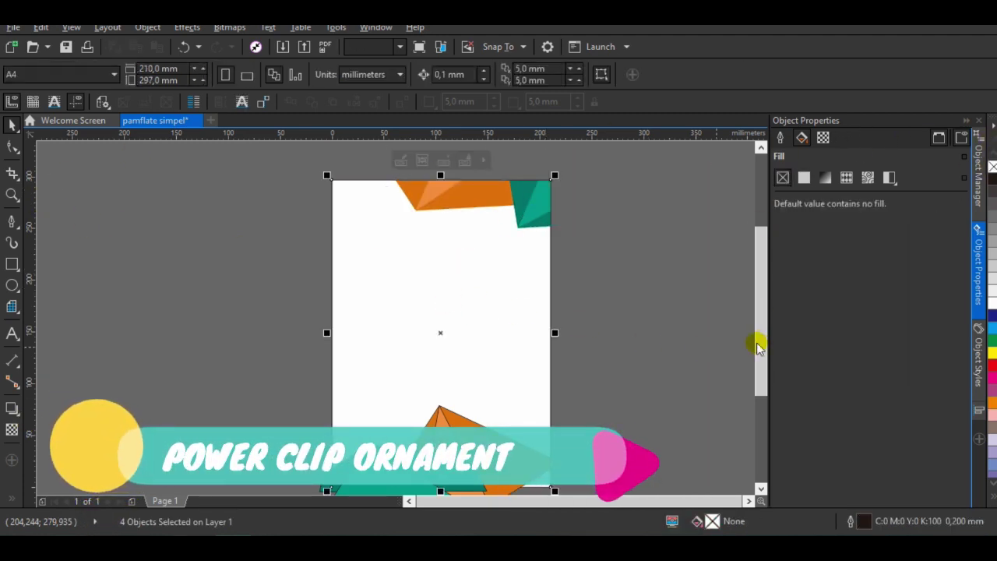
- Remove the outlines of the four bottom ornament shapes and PowerClip them inside the page-sized rectangle
left_click_drag(756, 344, 756, 371)
left_click_drag(260, 336, 629, 471)
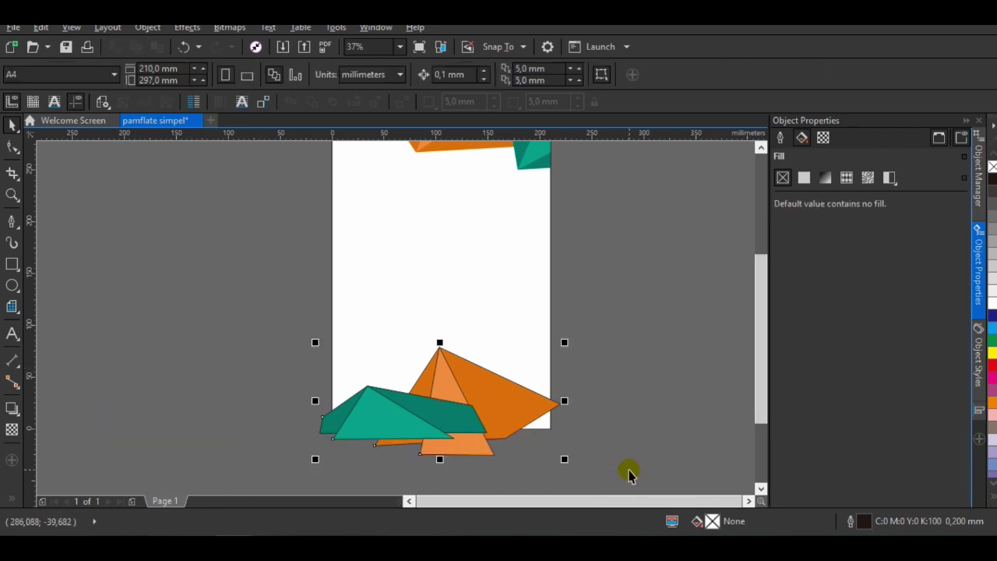
right_click(556, 331)
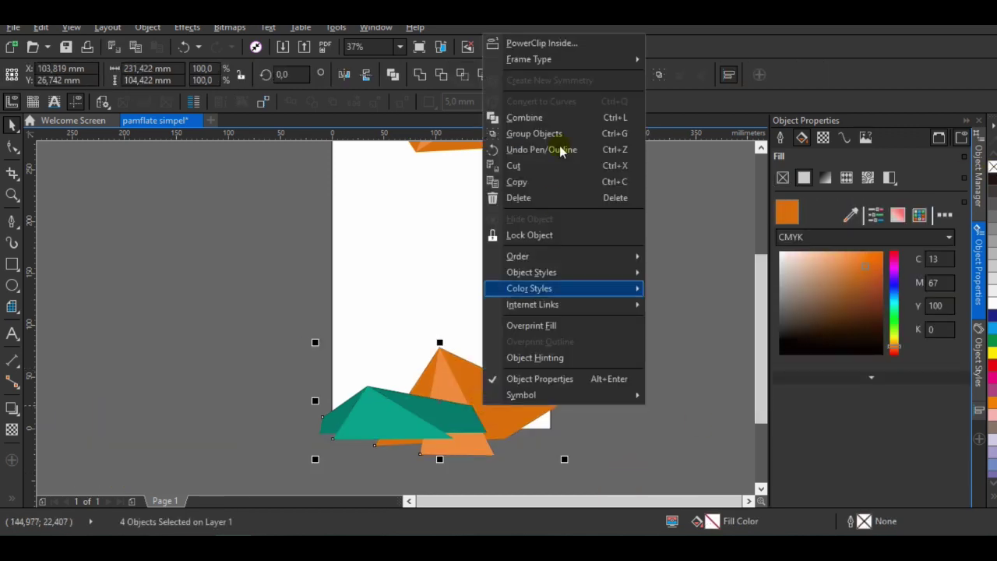
left_click(561, 152)
left_click(519, 341)
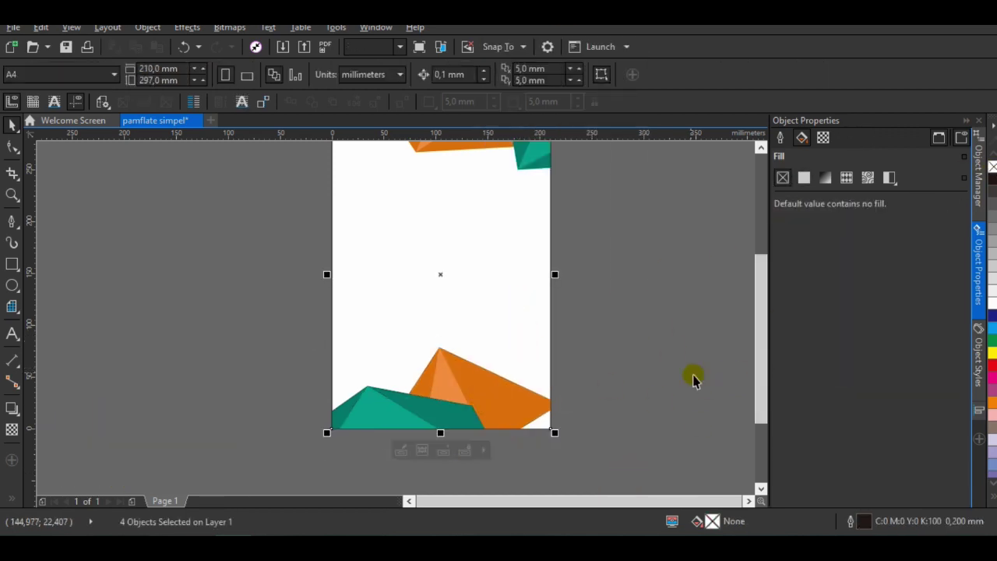
- Draw a rectangle about 126 mm wide and 99 mm high in the blank middle area of the page
left_click_drag(763, 351, 756, 334)
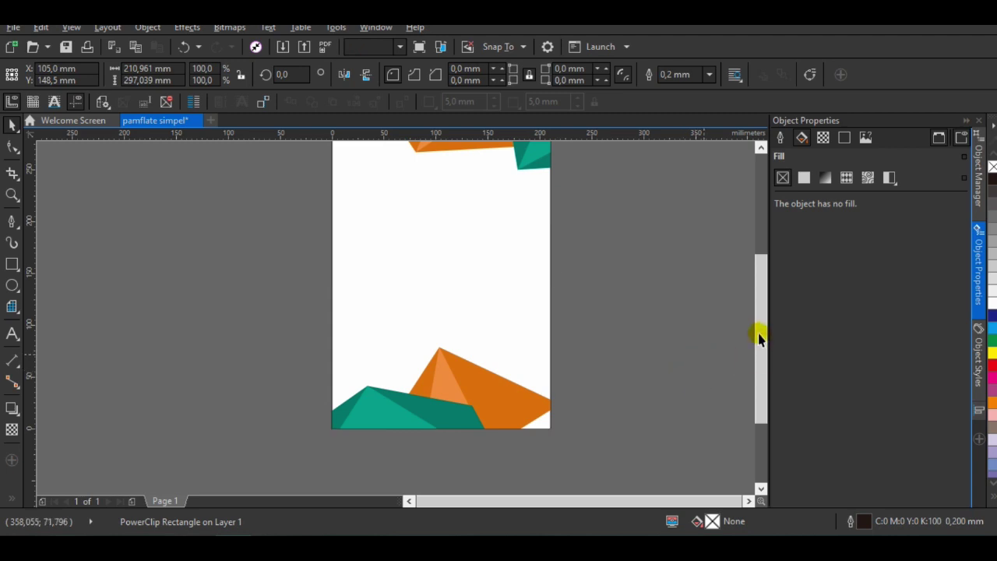
left_click(67, 260)
key("F6")
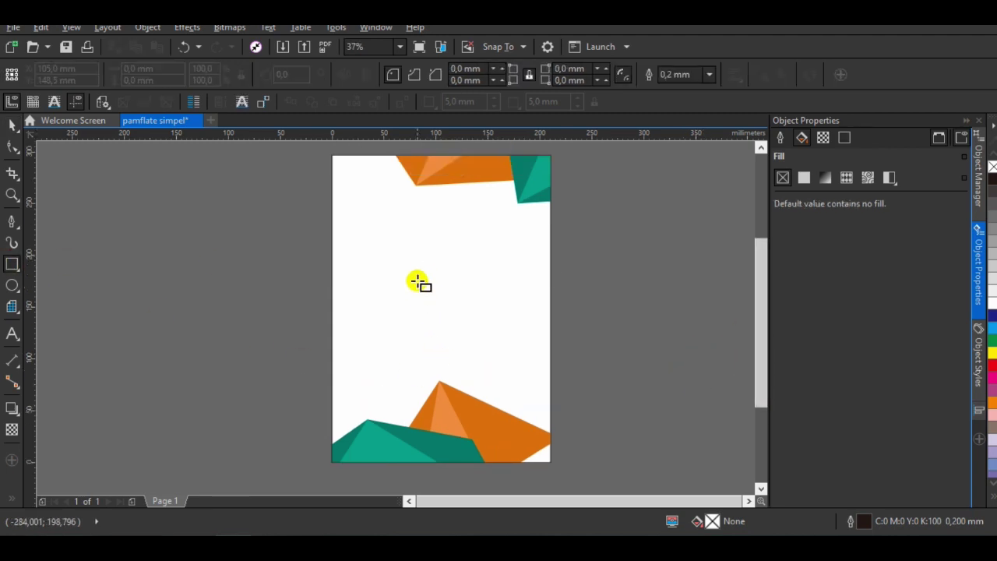
left_click_drag(394, 265, 525, 367)
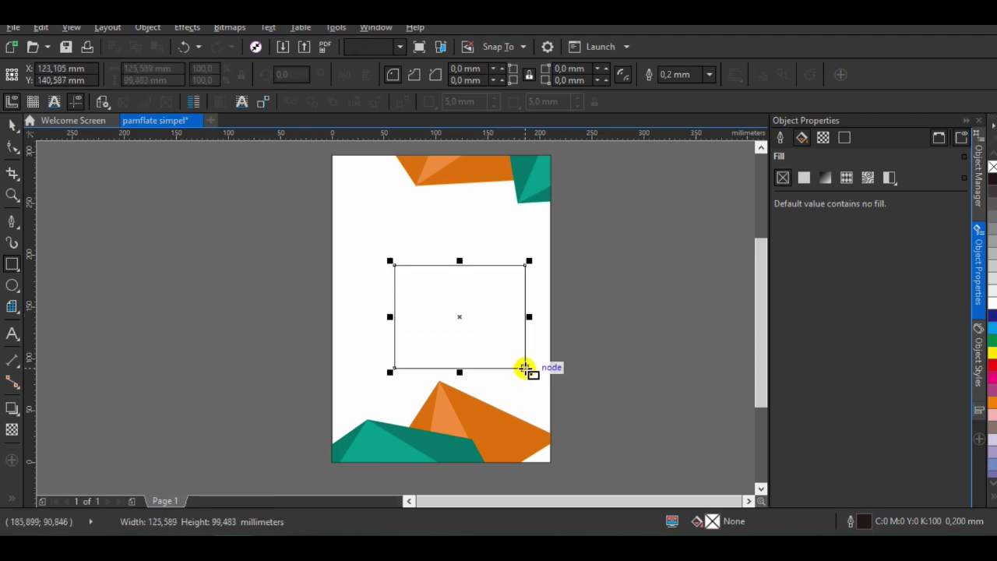
- Centre the new rectangle on the page, then move it straight up to about Y 179 mm
left_click(12, 124)
key("p")
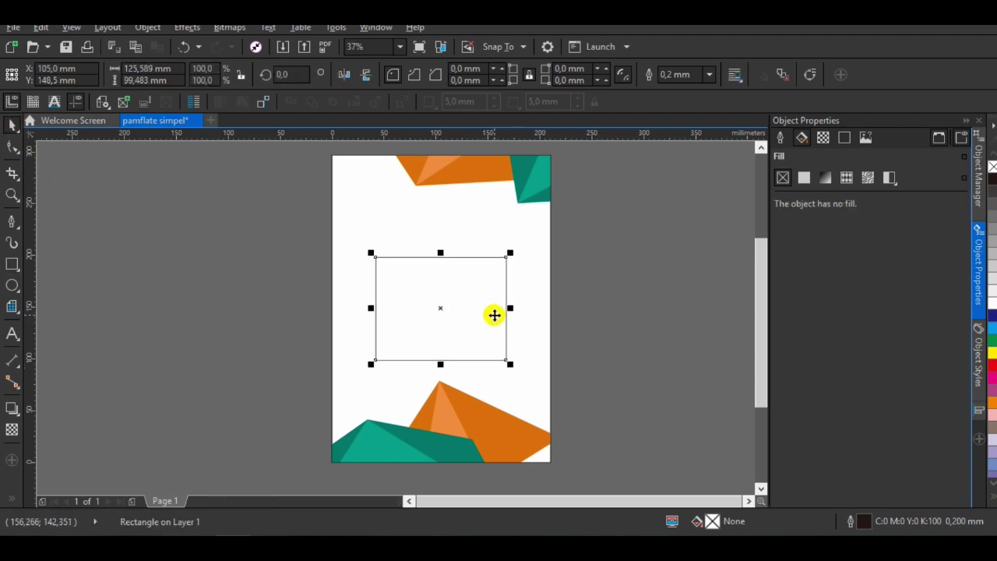
left_click_drag(443, 309, 443, 278)
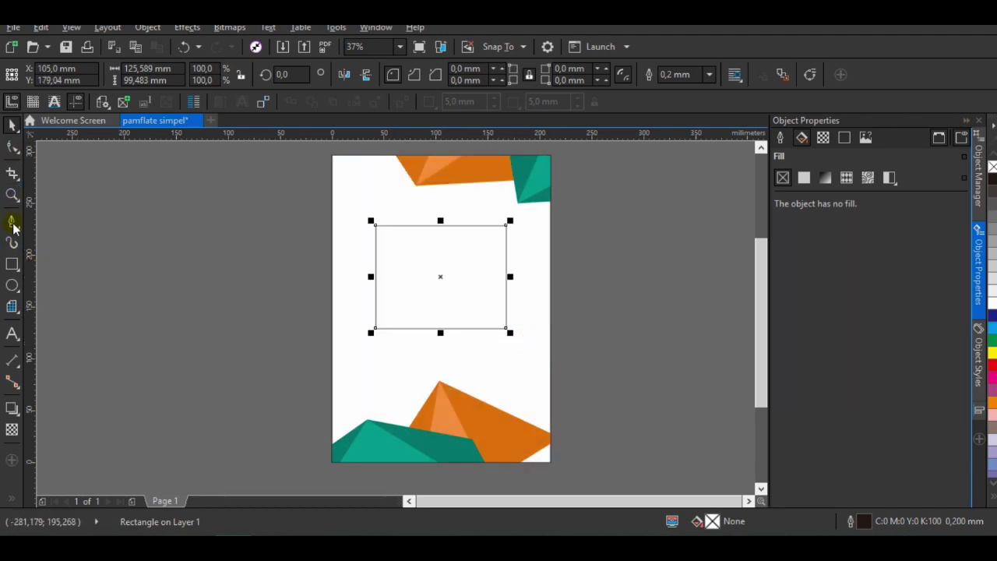
- Add artistic text beside the page reading 2020, Preivate Party, SMK 1 Nusa Bangsa, MARET 28, FREE DRINKS-FREE PARKING and JOIN NOW on separate lines
left_click(12, 334)
left_click(225, 251)
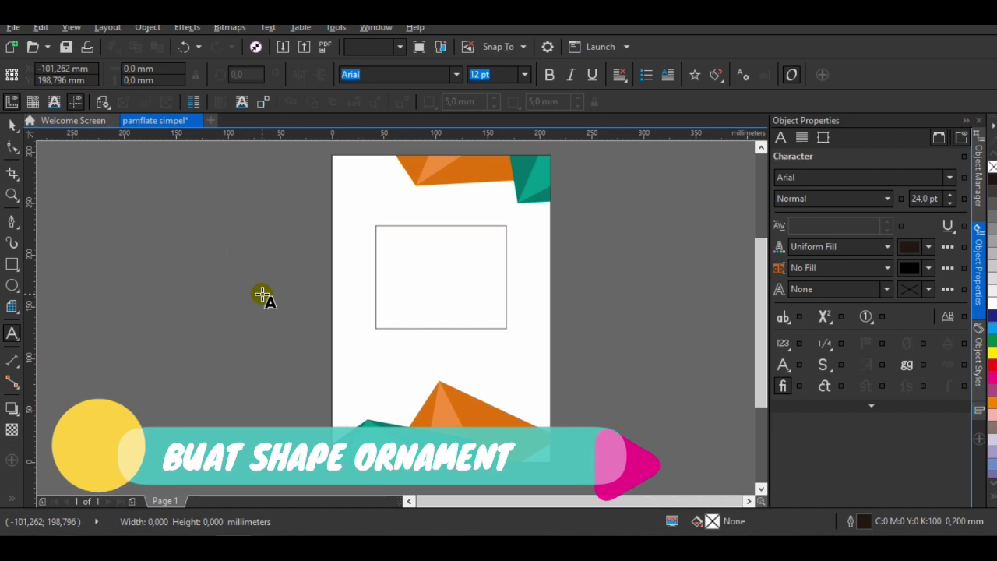
type("2020")
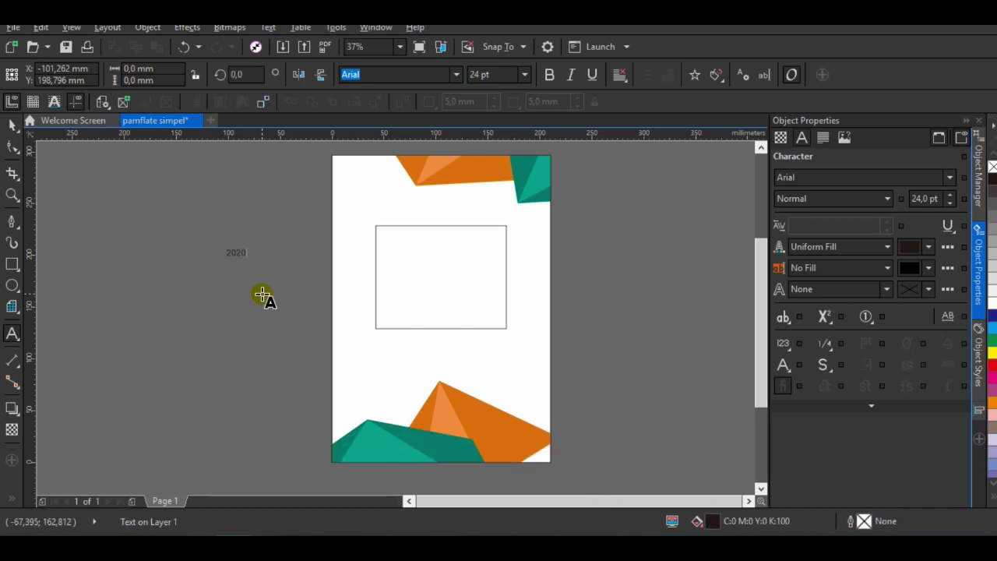
key("Escape")
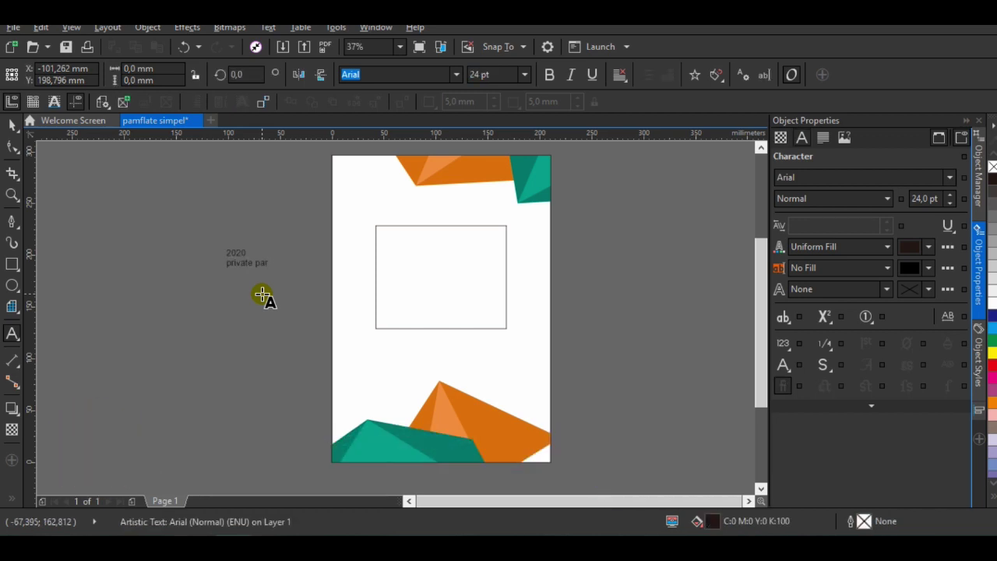
key("BackSpace")
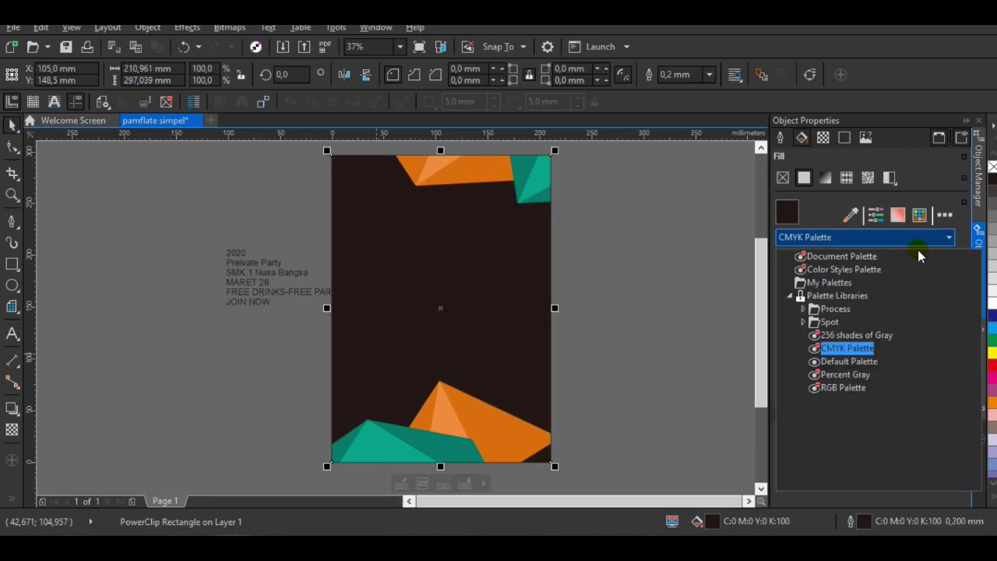
- Fill the page-sized background rectangle with a light orange from the TOYO COLOR FINDER palette
left_click(803, 322)
left_click(858, 414)
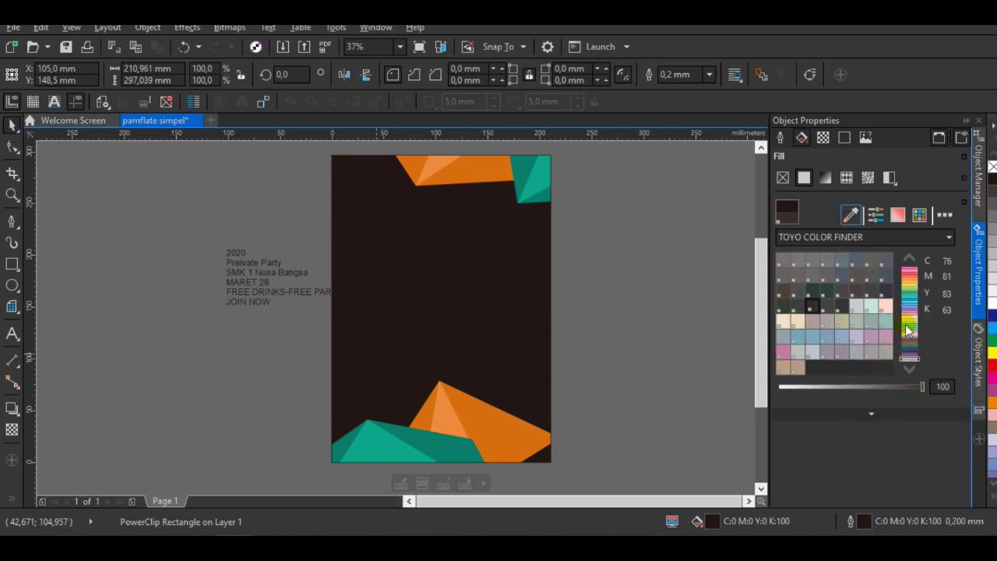
left_click(910, 286)
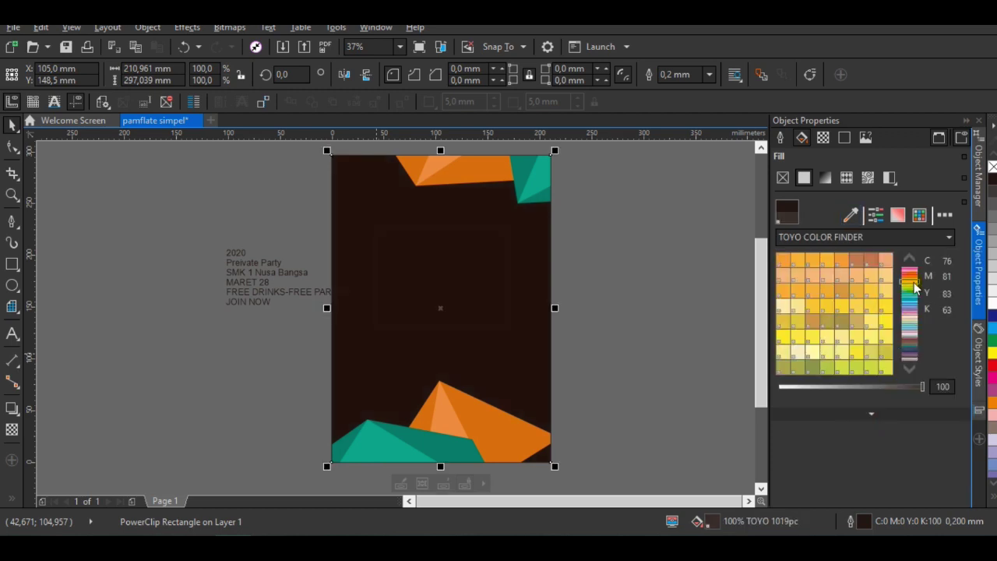
left_click(841, 263)
- Set the outline colour of the rectangle in the middle of the page to white
left_click_drag(841, 266, 463, 250)
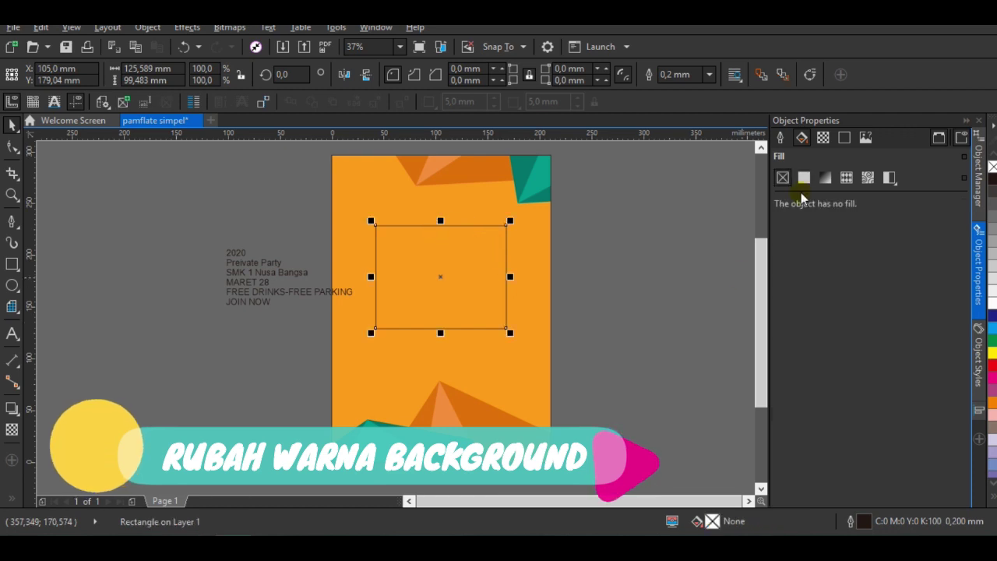
right_click(991, 303)
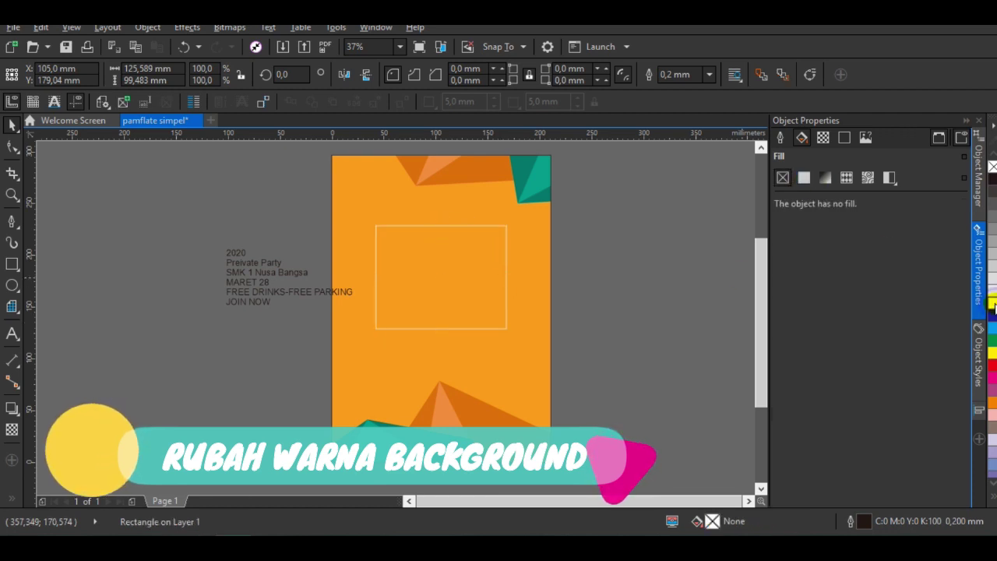
- Set the outline width of the white rectangle in the middle of the page to 2.0 mm
left_click(780, 138)
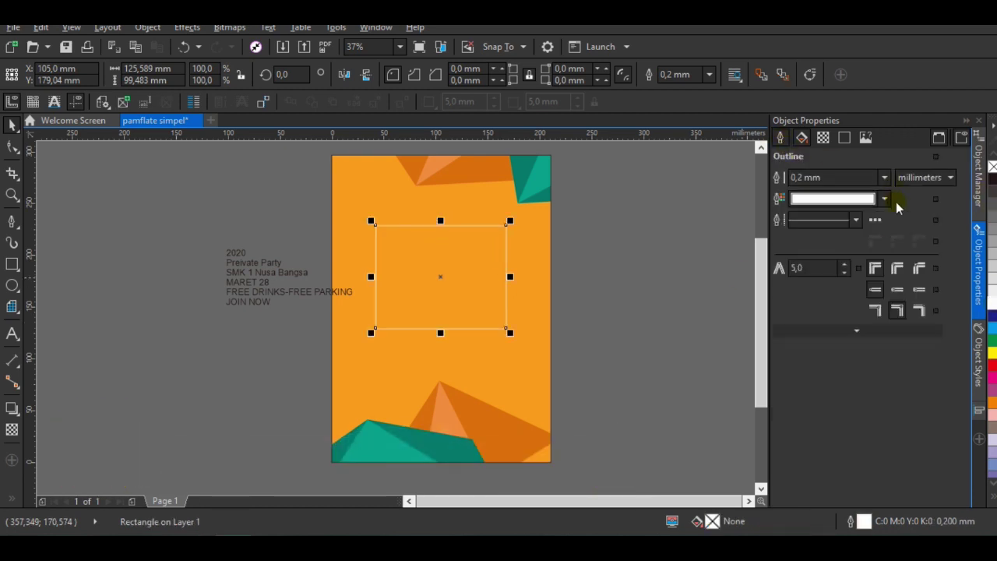
left_click(884, 178)
left_click(817, 296)
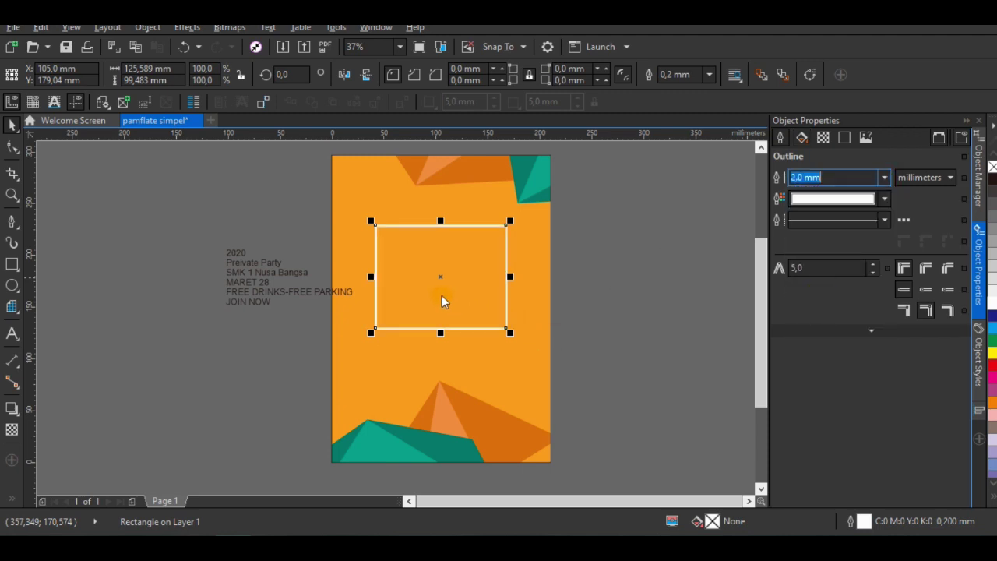
- Break the event text block apart into separate lines and move the 2020 line into the upper part of the frame
left_click(244, 278)
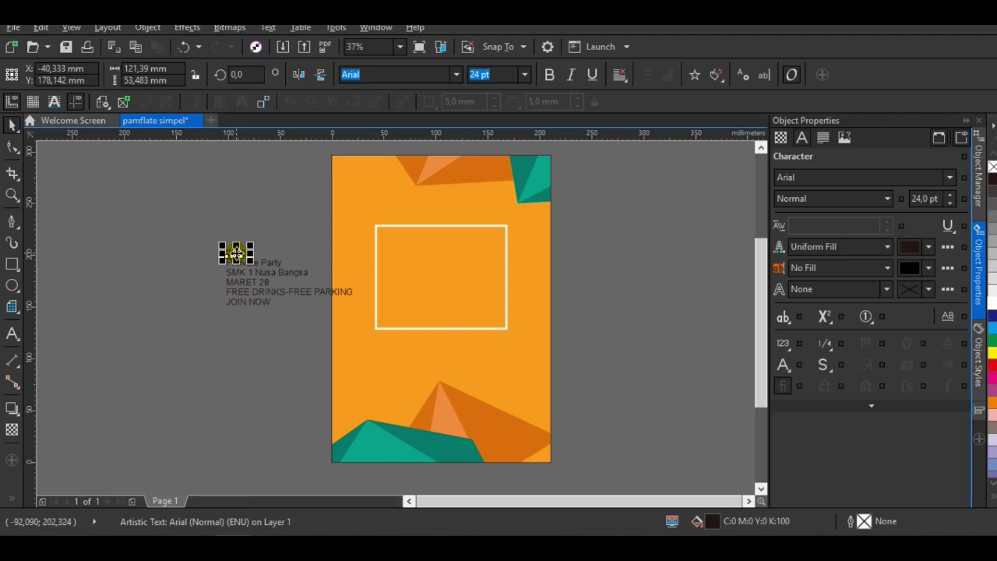
left_click_drag(238, 259, 447, 247)
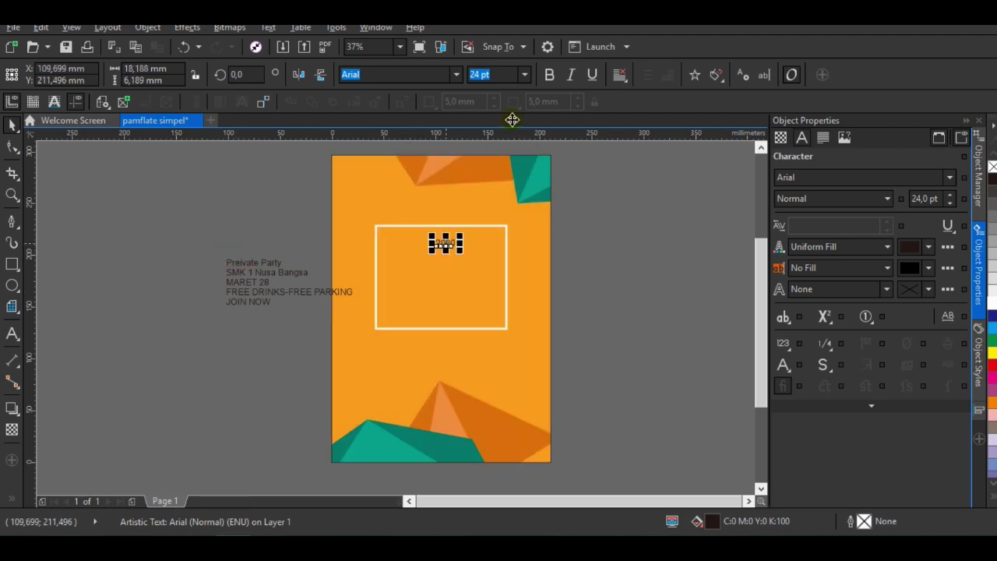
- Set the 2020 text in Arial Rounded MT Bold and enlarge it to about 73.5 pt
left_click(950, 178)
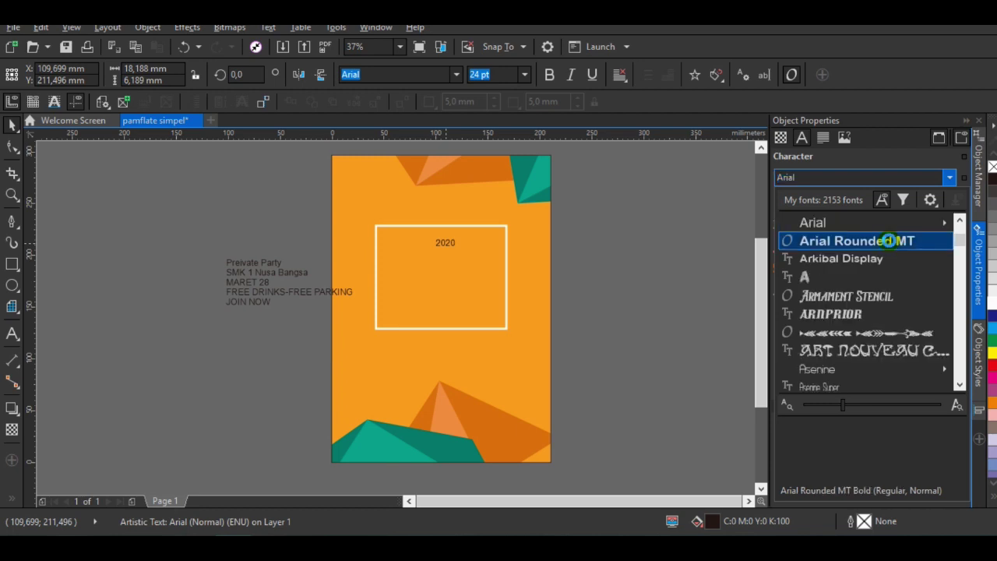
key("Escape")
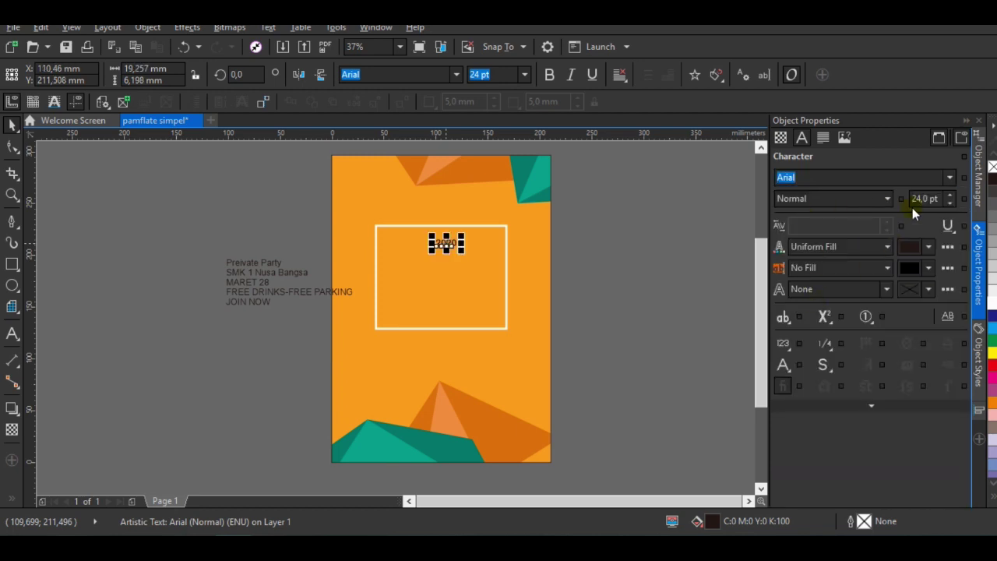
left_click_drag(470, 255, 504, 279)
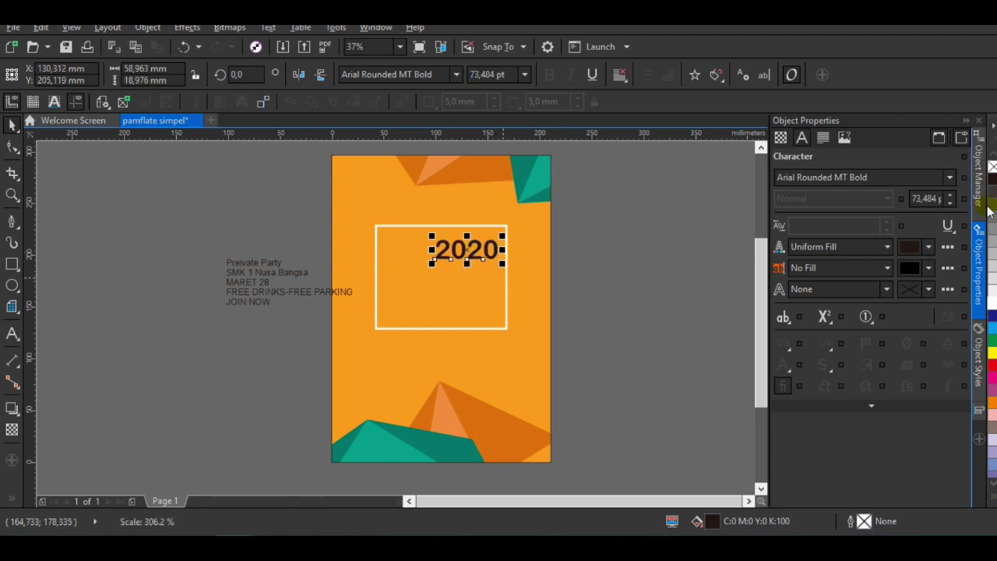
- Give the 2020 text a 1.5 mm outline in the orange sampled from the page background
left_click(886, 289)
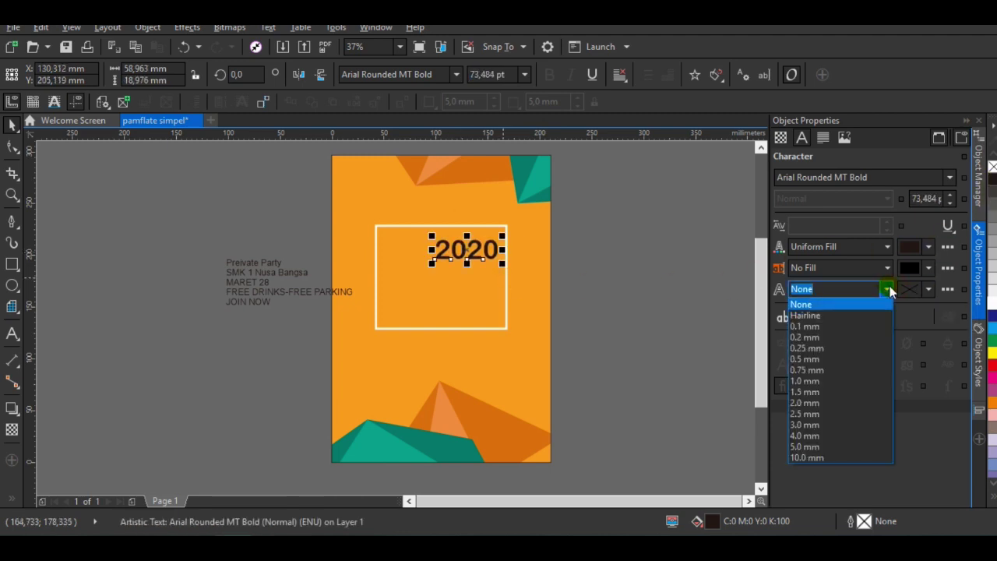
left_click(836, 370)
left_click(886, 288)
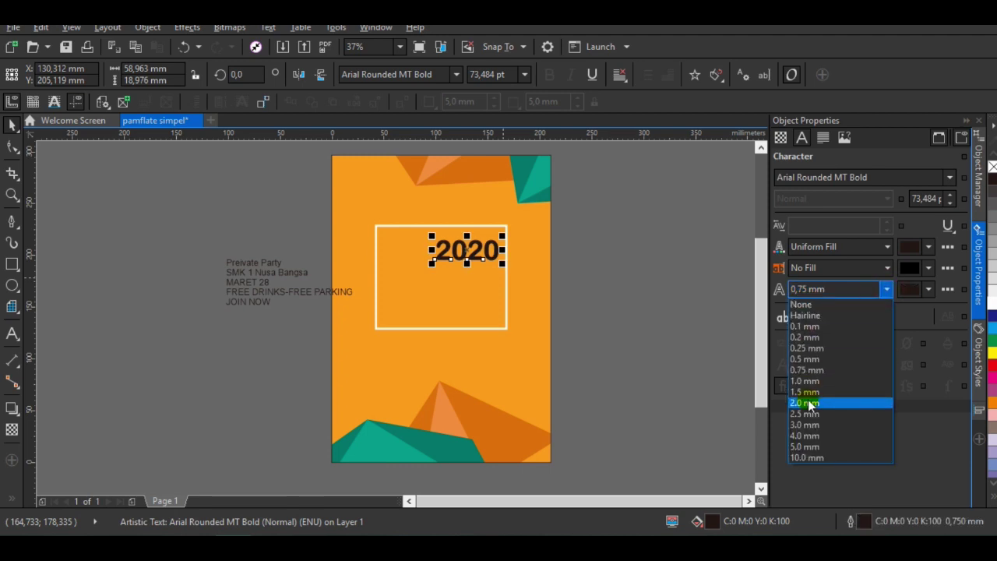
left_click(807, 392)
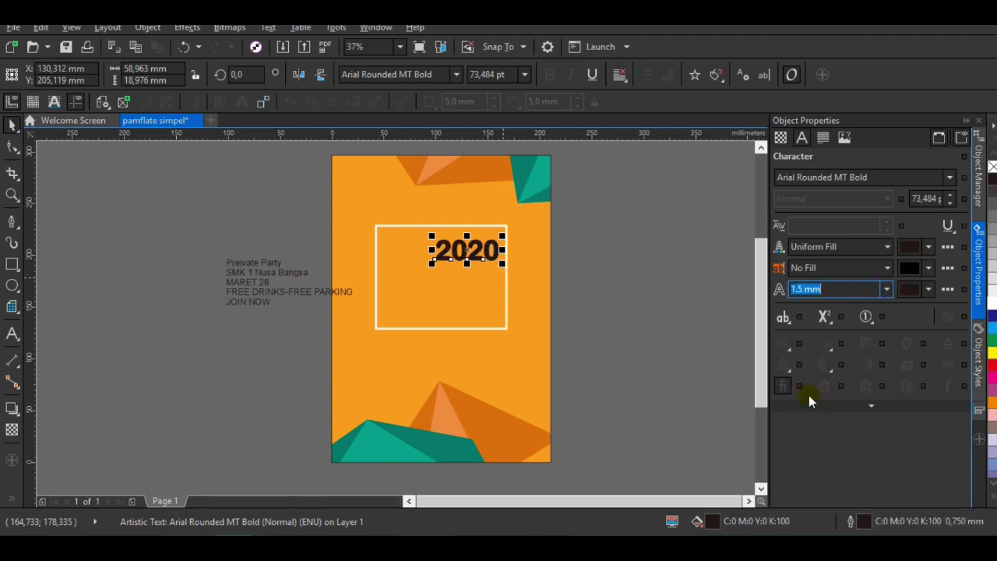
left_click(928, 289)
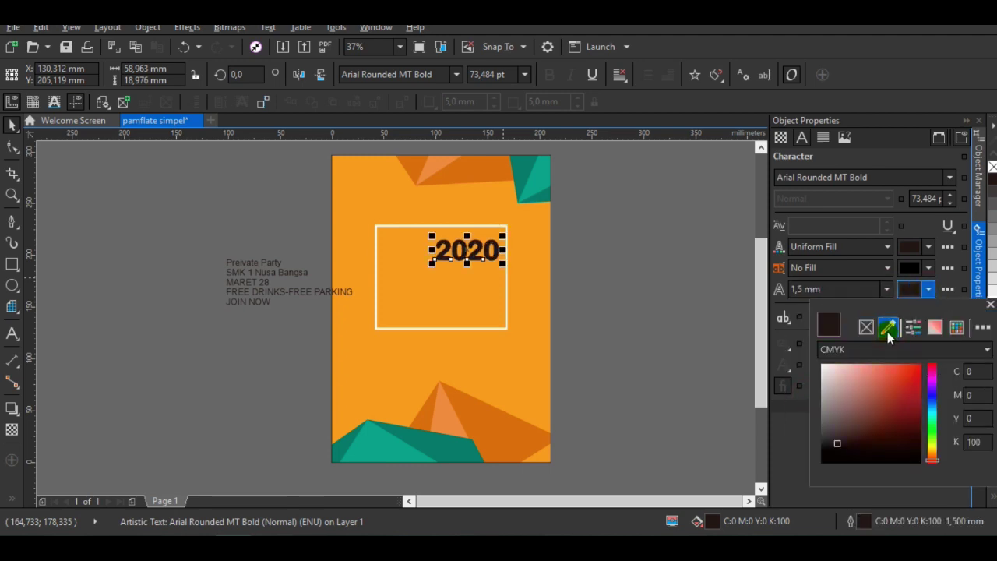
left_click(887, 332)
left_click(517, 353)
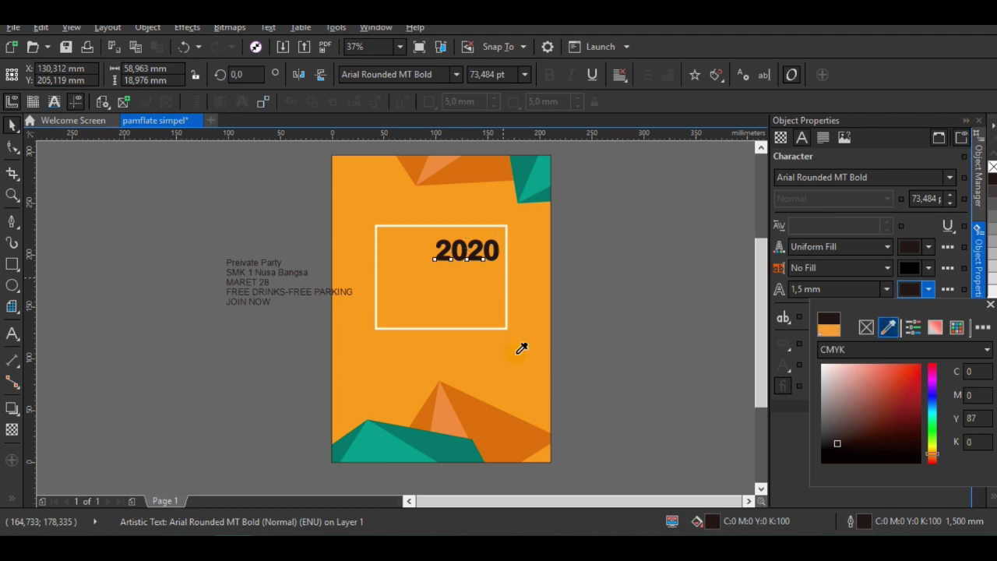
left_click(513, 351)
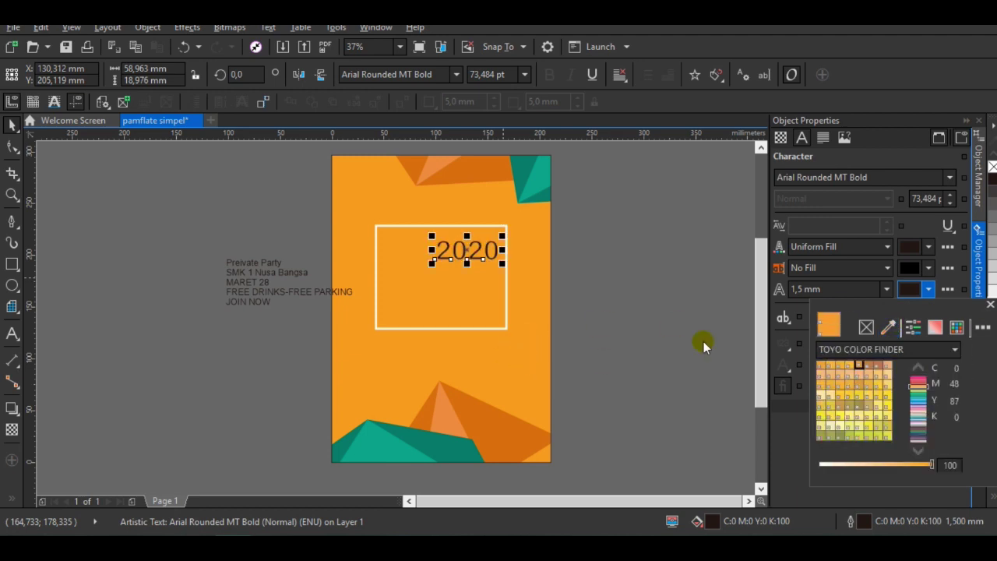
- Change the fill colour of the 2020 text to white
left_click(929, 250)
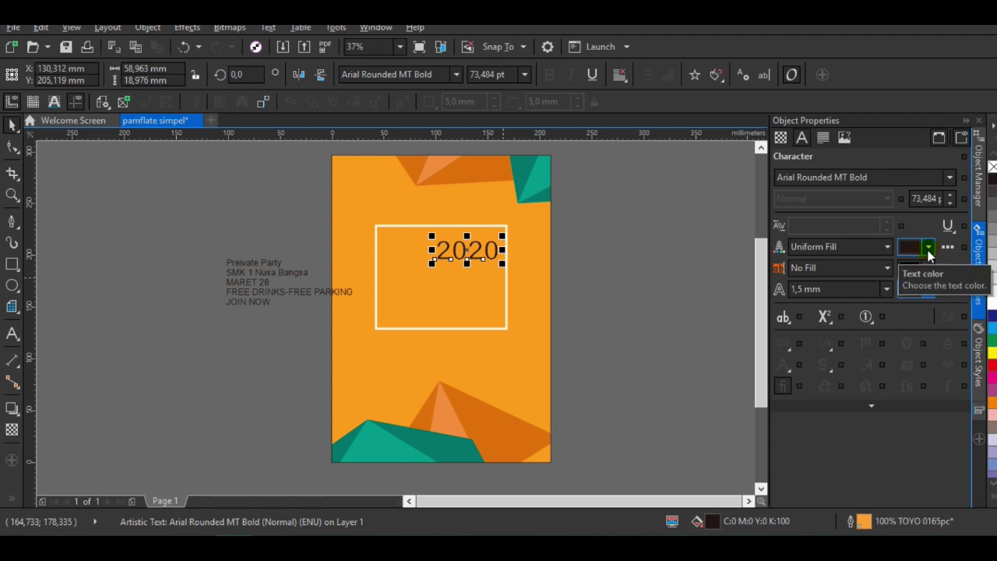
left_click(928, 251)
left_click(928, 249)
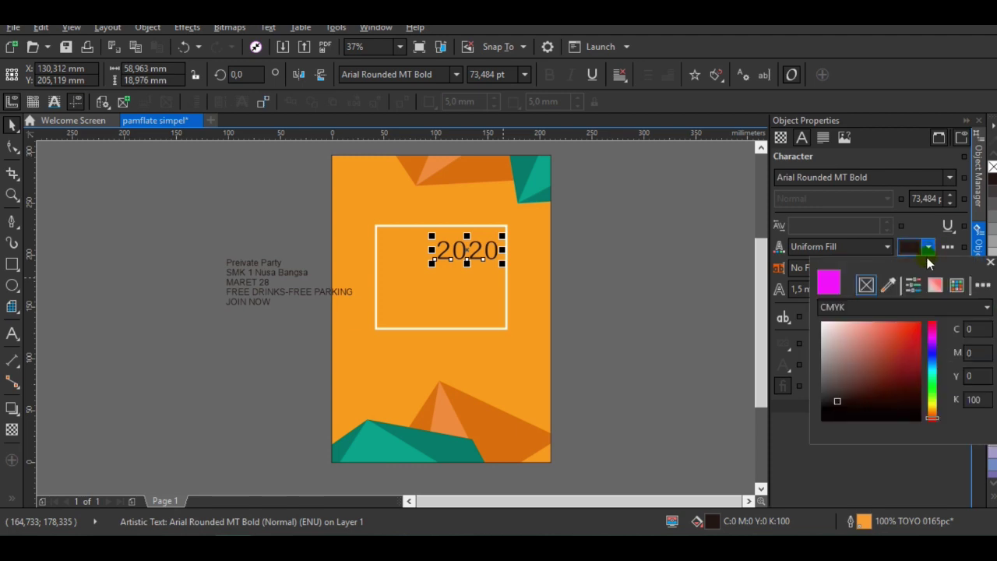
left_click(824, 327)
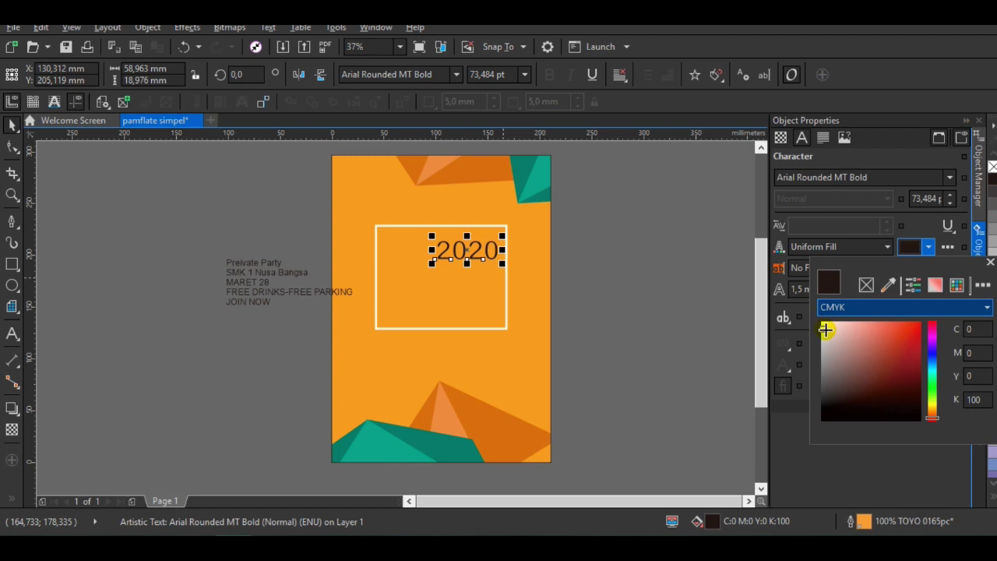
left_click(669, 263)
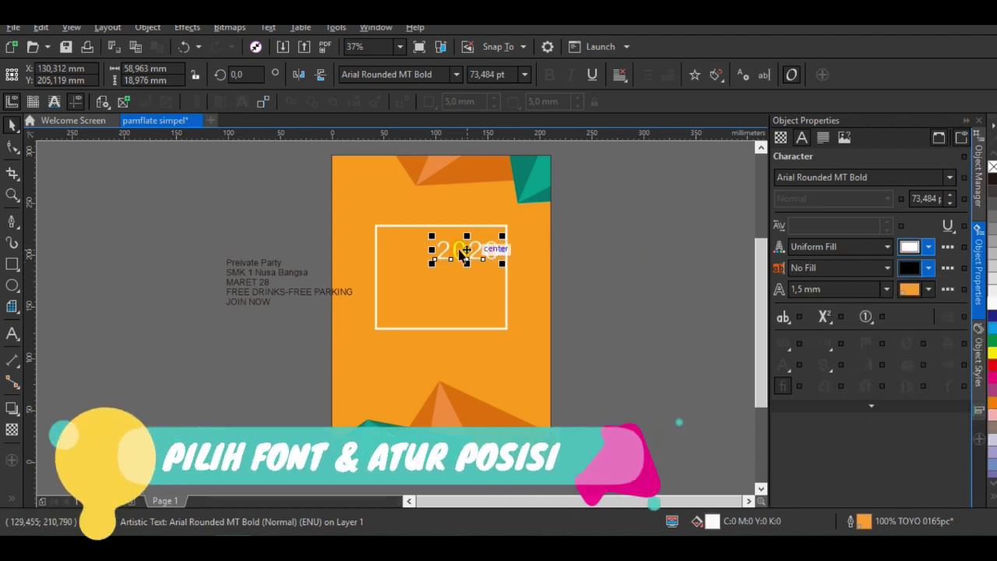
- Change the 2020 text's font to Back In The USSR DL and centre it over the frame's upper edge
left_click(949, 178)
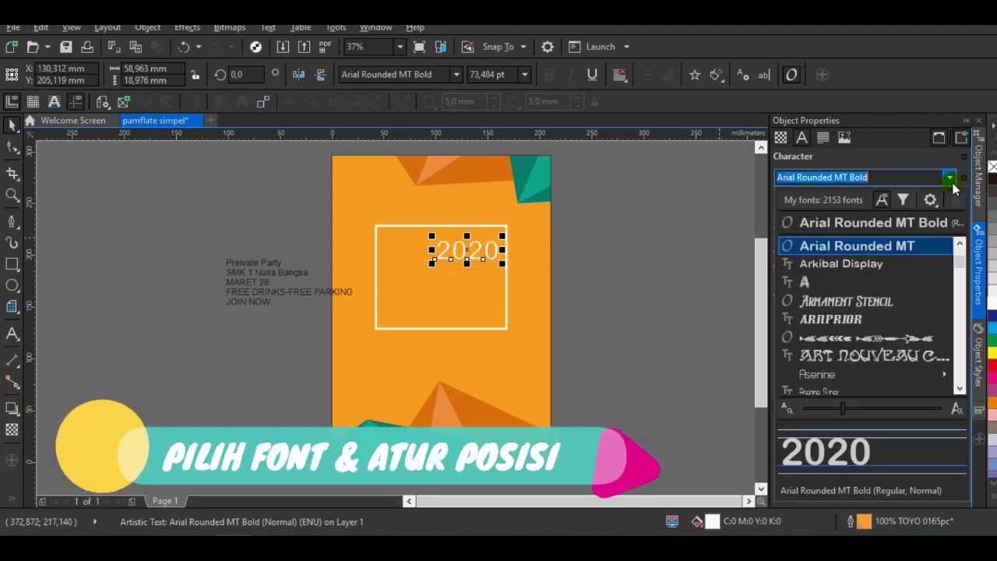
left_click(960, 390)
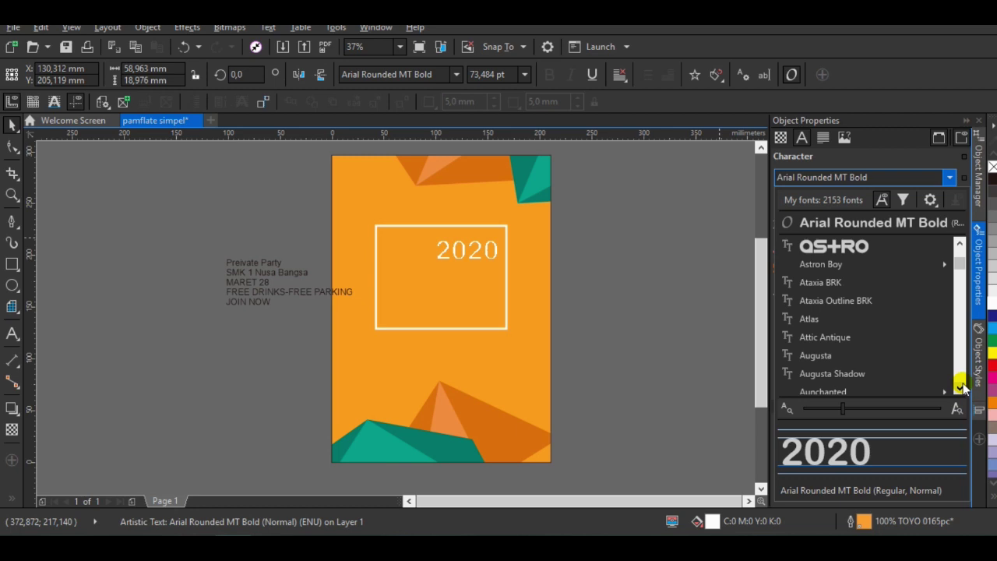
left_click(960, 387)
left_click(961, 387)
left_click(961, 387)
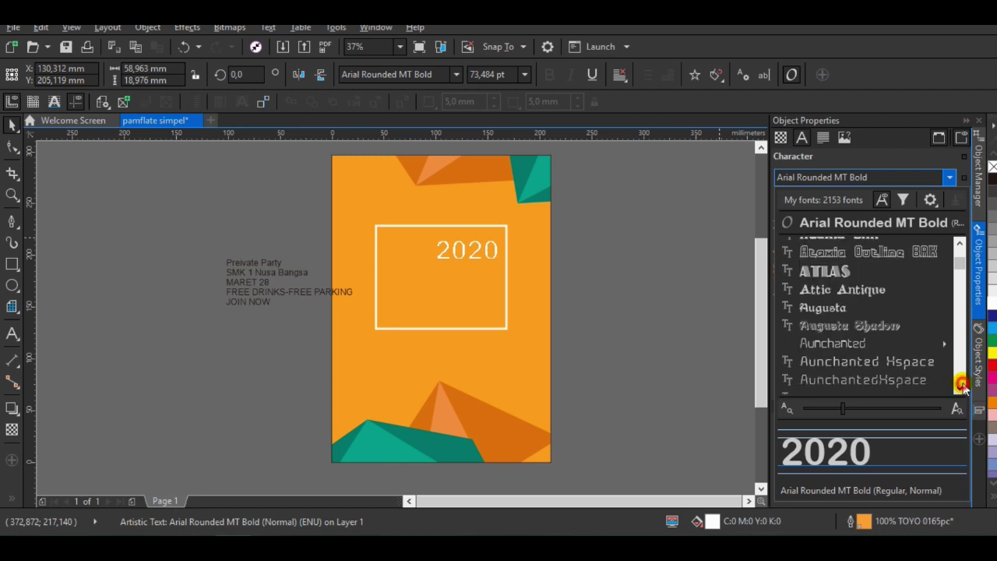
left_click(960, 387)
left_click(961, 387)
left_click(961, 387)
left_click(960, 387)
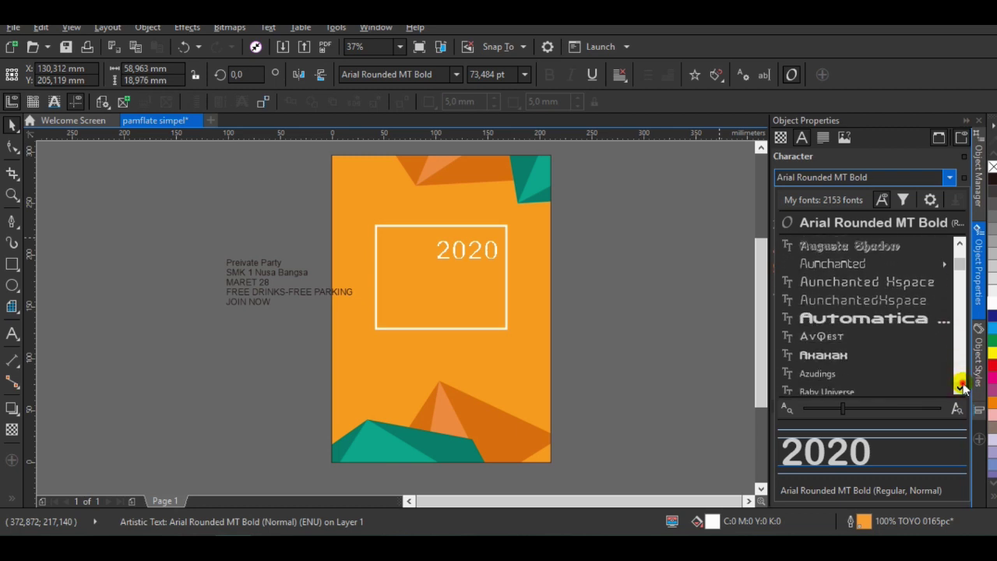
left_click(960, 388)
left_click(960, 388)
left_click(960, 387)
left_click(960, 388)
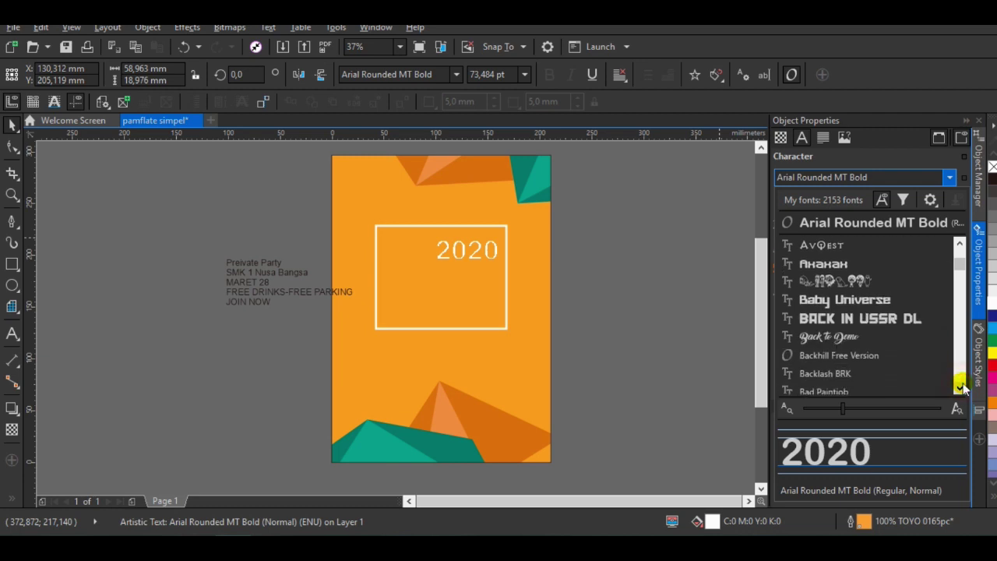
left_click(960, 387)
left_click(960, 387)
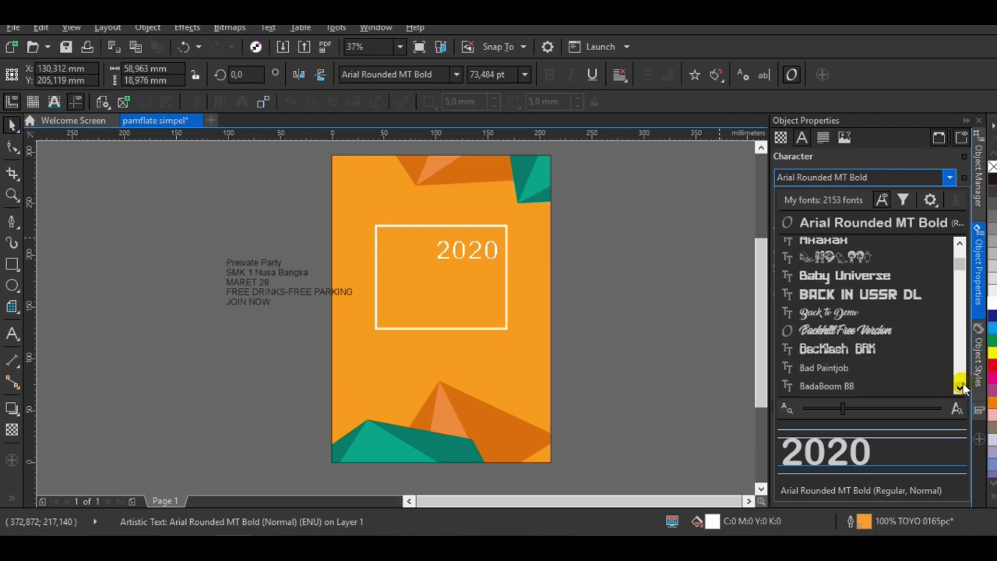
left_click(960, 387)
left_click(960, 387)
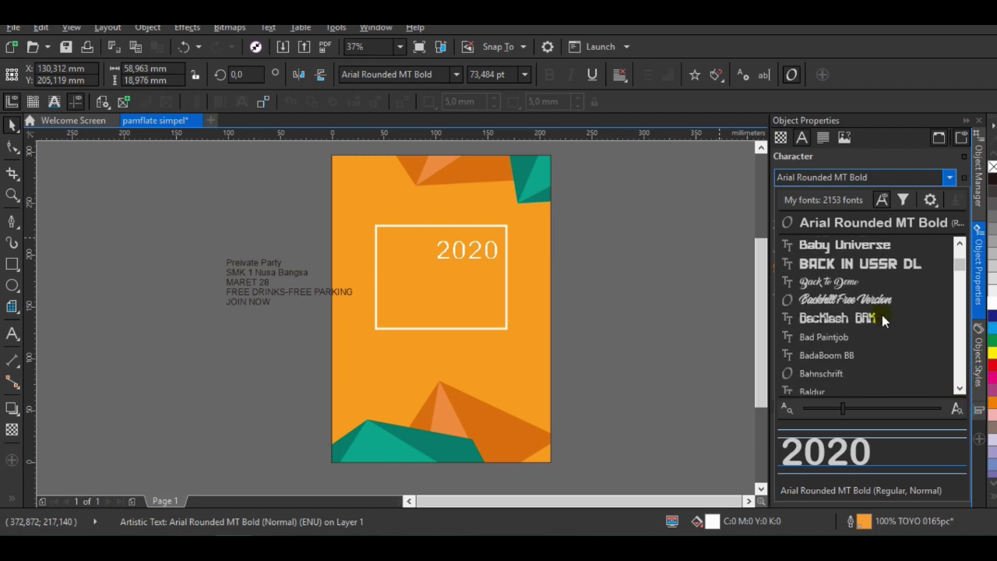
left_click(848, 265)
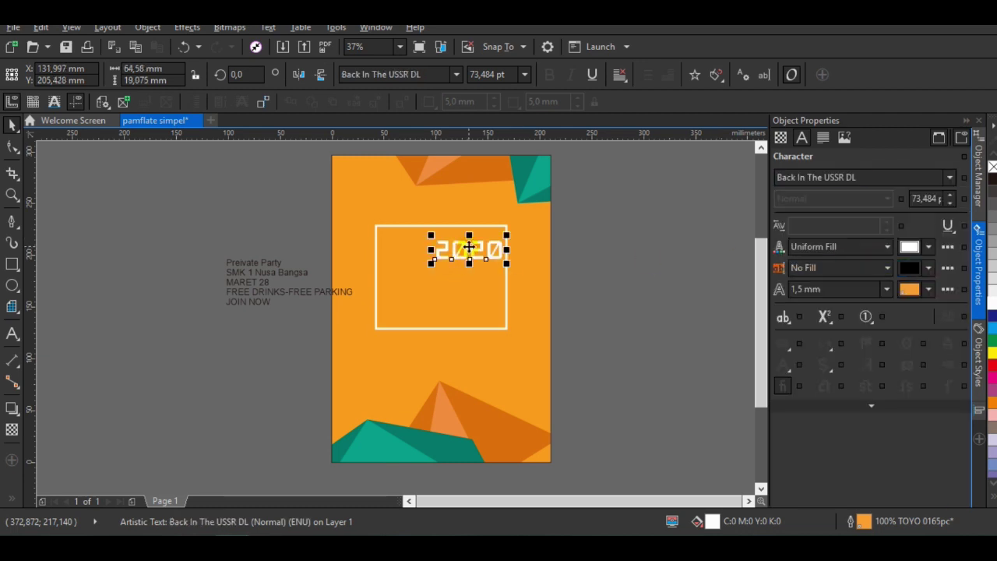
left_click_drag(469, 251, 441, 227)
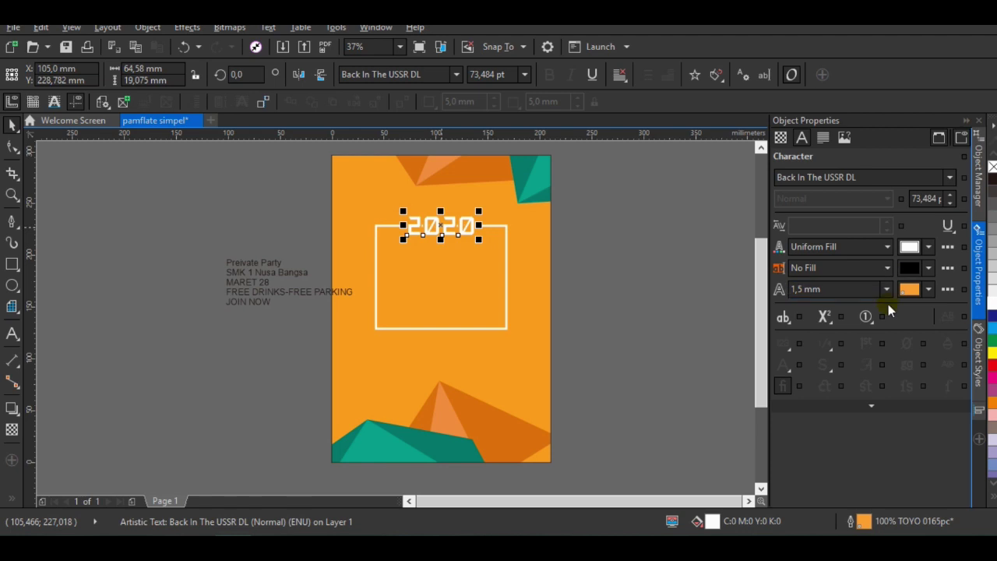
- Try a 2.0 mm outline on the 2020 text and end by removing its outline altogether
left_click(886, 289)
left_click(827, 404)
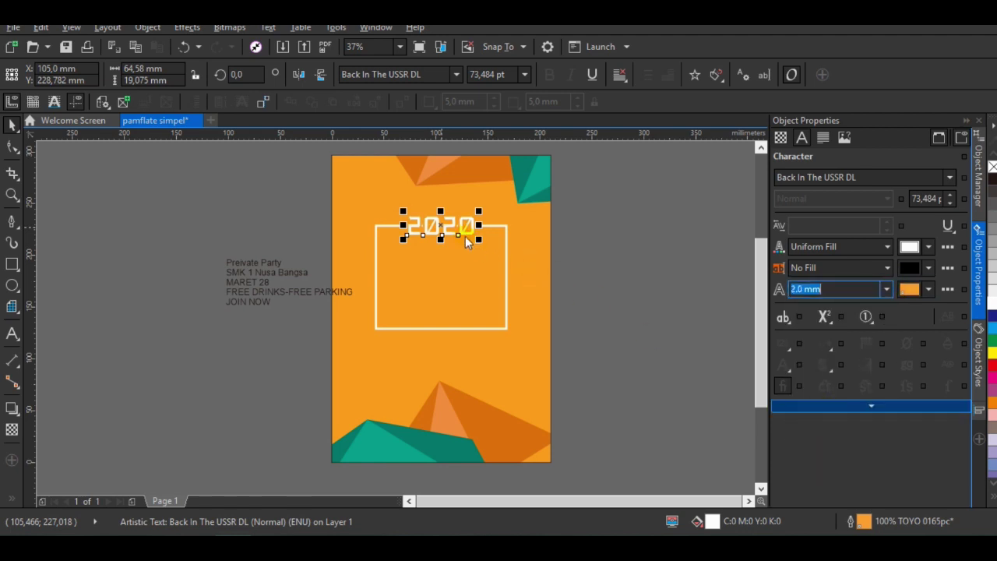
scroll(454, 231, "up", 2)
left_click(885, 289)
left_click(841, 306)
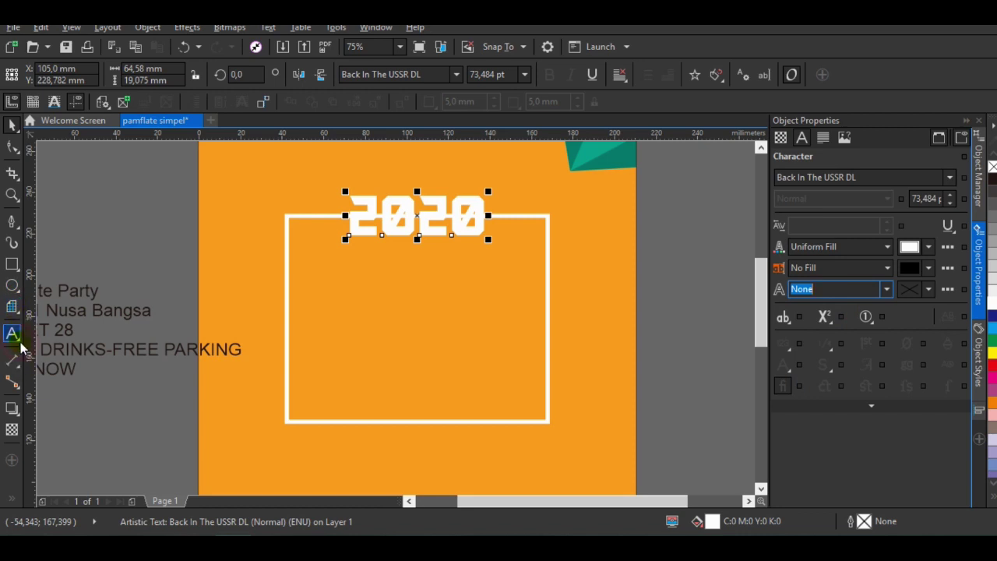
- Start the Contour tool for the 2020 text and set the contour fill colour to the orange sampled from the background
left_click(21, 343)
left_click(19, 312)
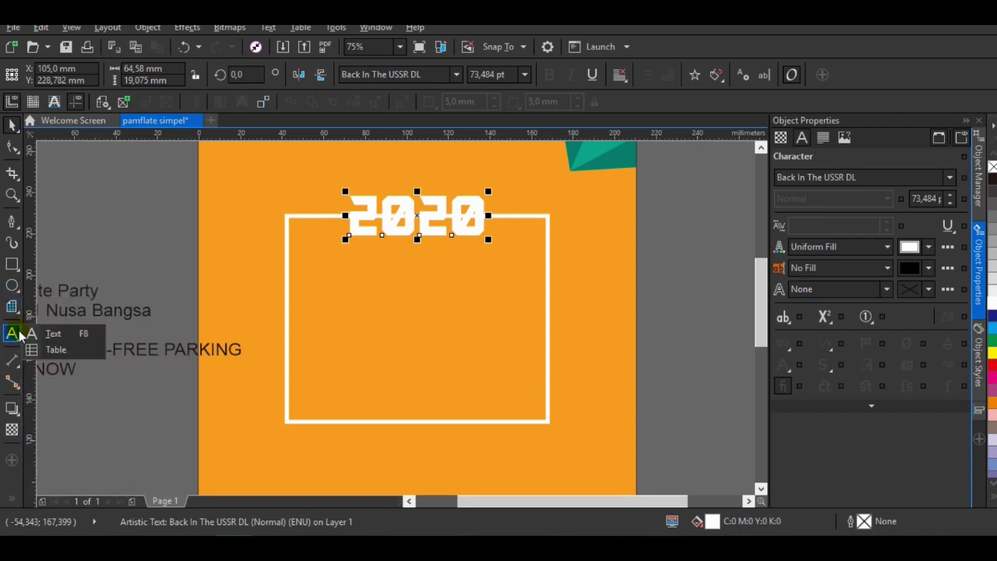
mouse_move(18, 416)
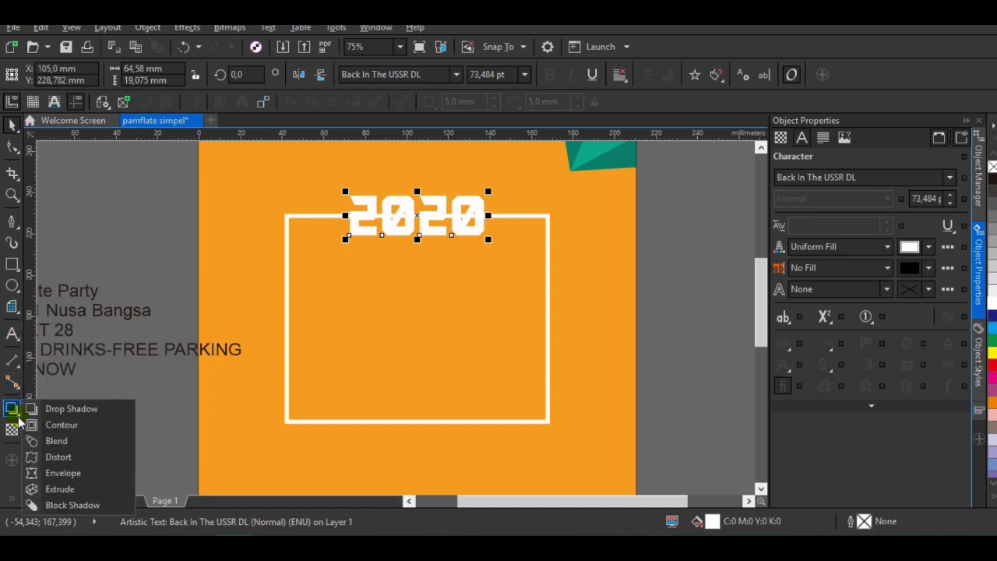
left_click(77, 410)
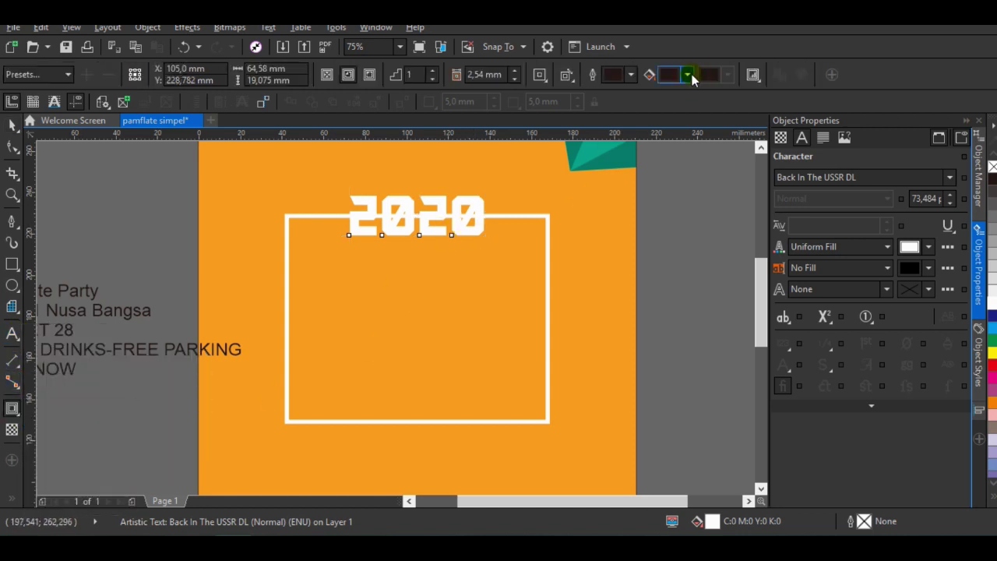
left_click(688, 75)
left_click(718, 113)
left_click(583, 259)
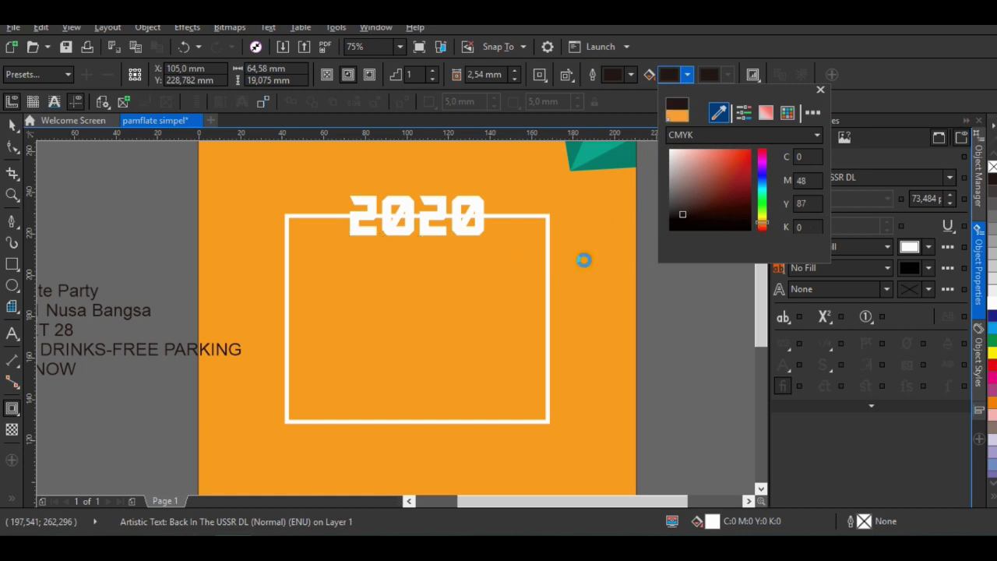
left_click(545, 309)
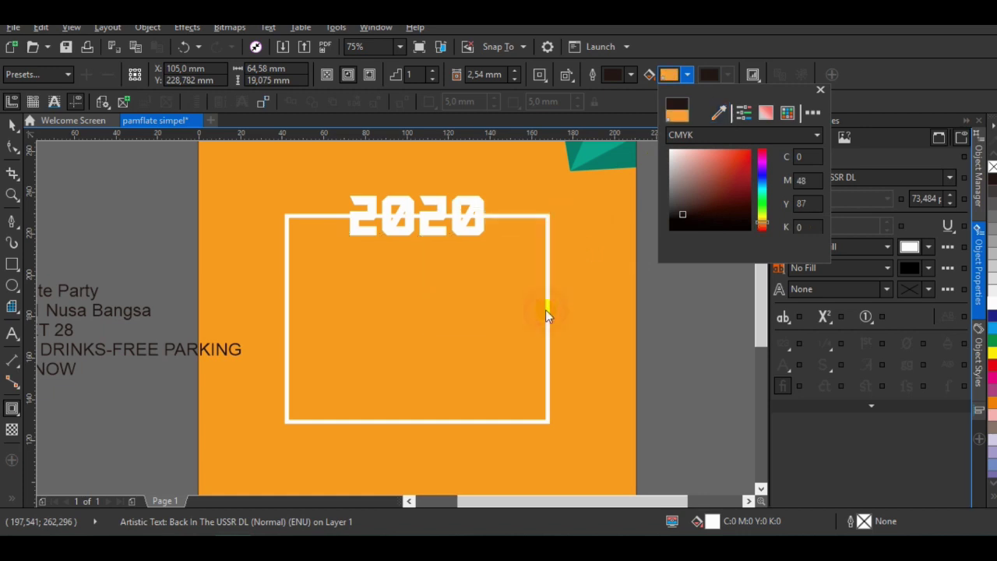
left_click(619, 213)
- Add a one-step outside contour of about 3.9 mm around the 2020 text to cover the frame line behind it
left_click(470, 233)
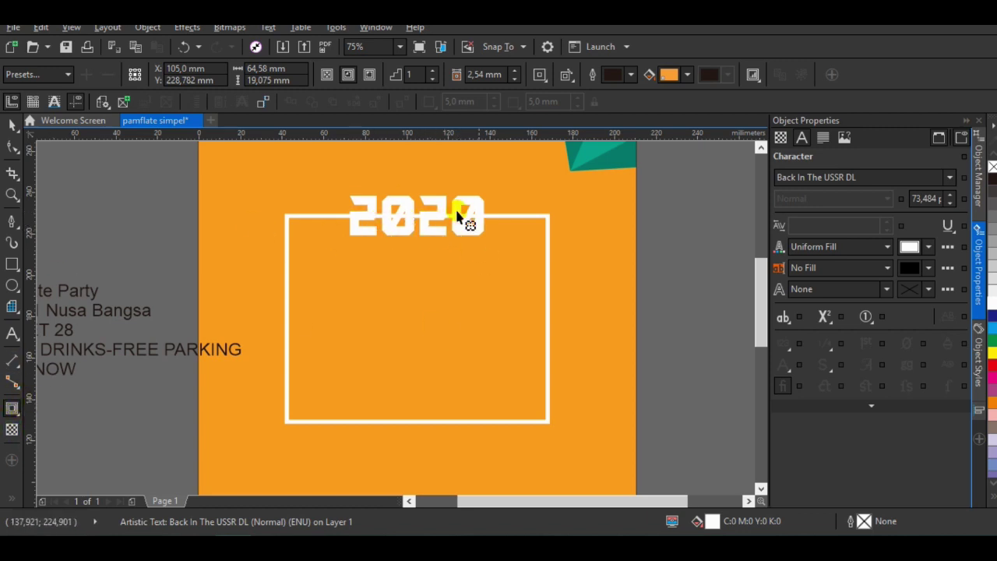
left_click(12, 125)
left_click(11, 409)
left_click_drag(419, 224, 454, 245)
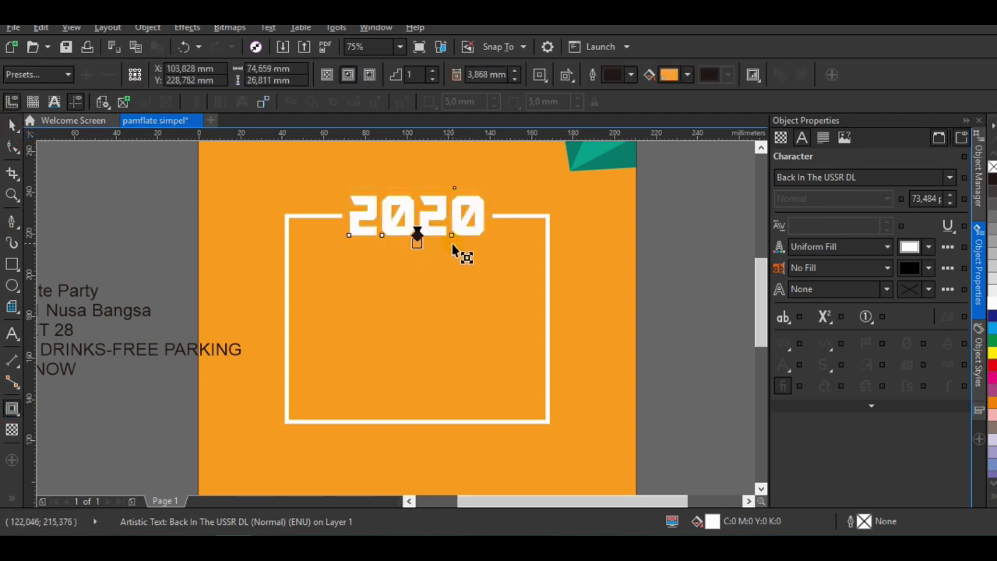
- Move the Preivate Party text from beside the page into the frame, just beneath the 2020 heading
left_click(11, 125)
left_click(162, 222)
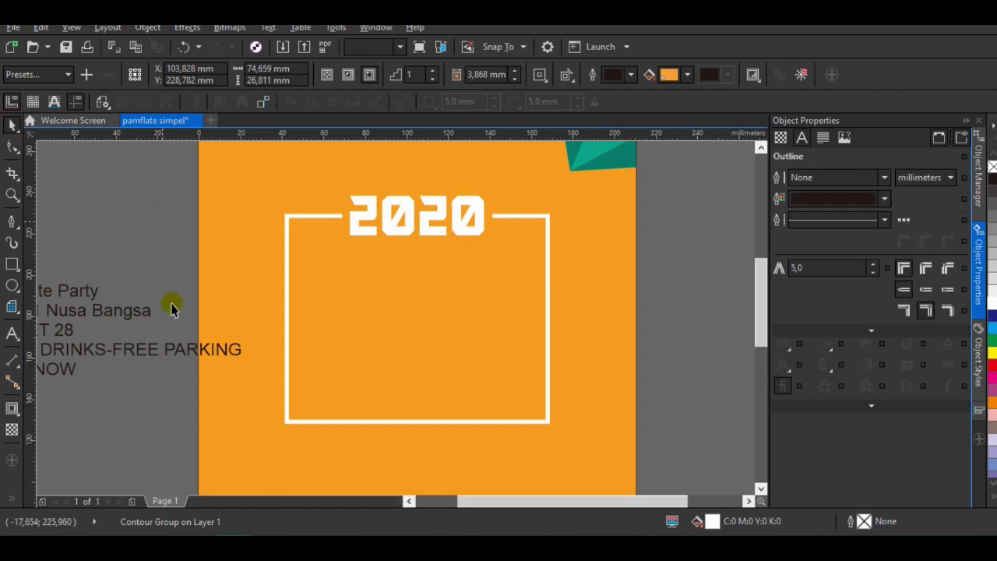
left_click(81, 295)
left_click(423, 280)
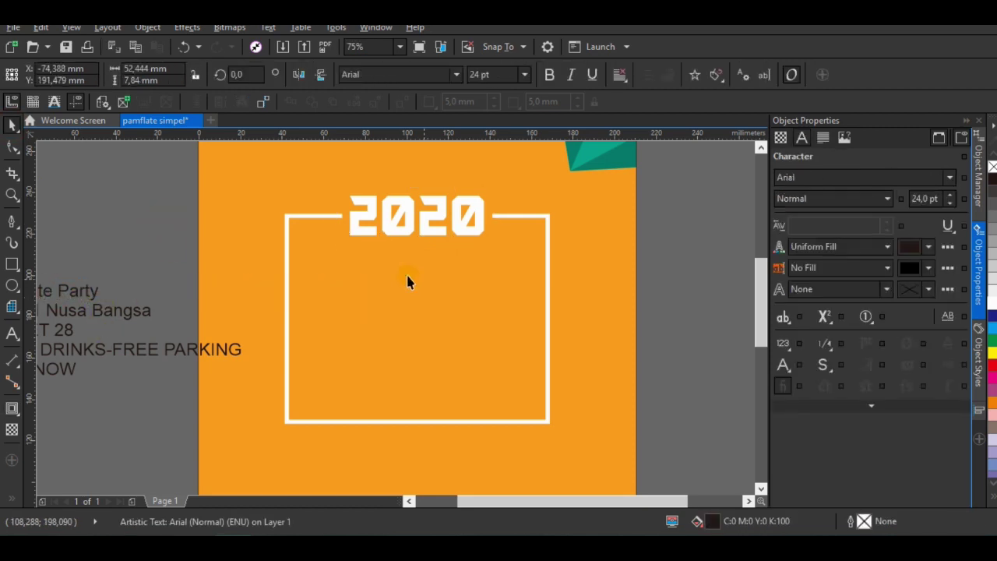
left_click(76, 296)
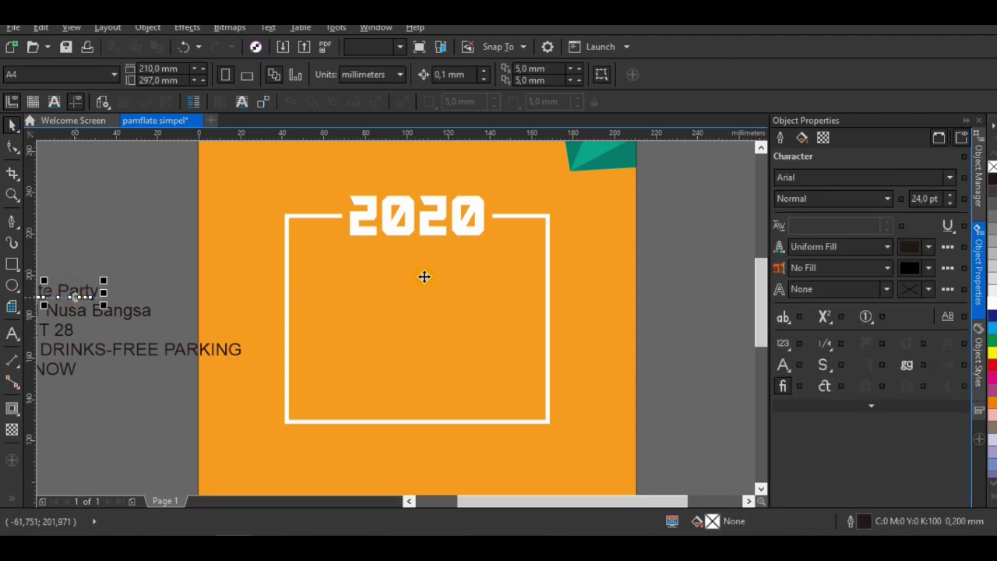
left_click(63, 292)
left_click_drag(63, 291, 439, 263)
- Set the Preivate Party text's font to Back to Black Demo, enlarge it to about 95 mm wide and recentre it under 2020
left_click(949, 178)
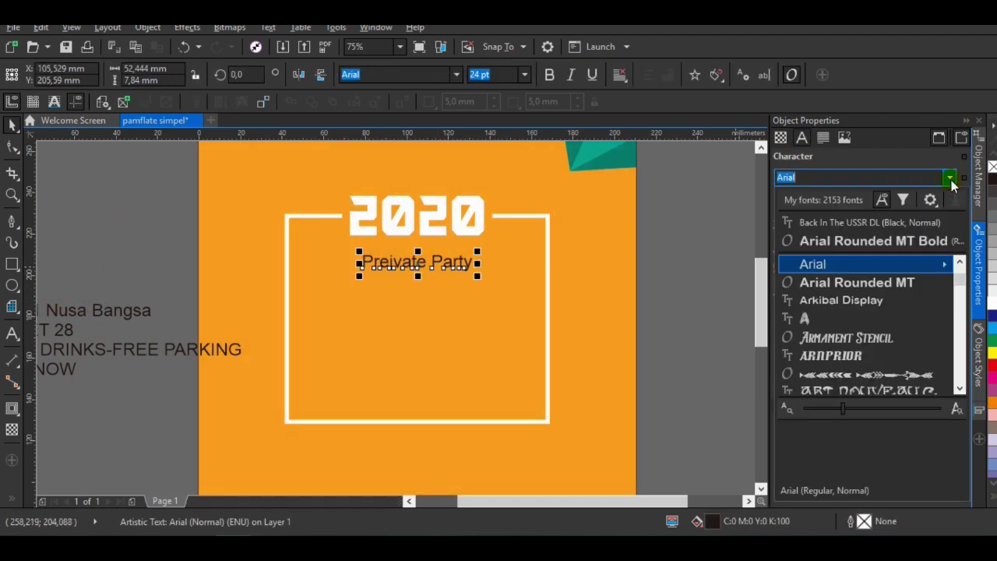
left_click(960, 388)
left_click(959, 389)
left_click(959, 389)
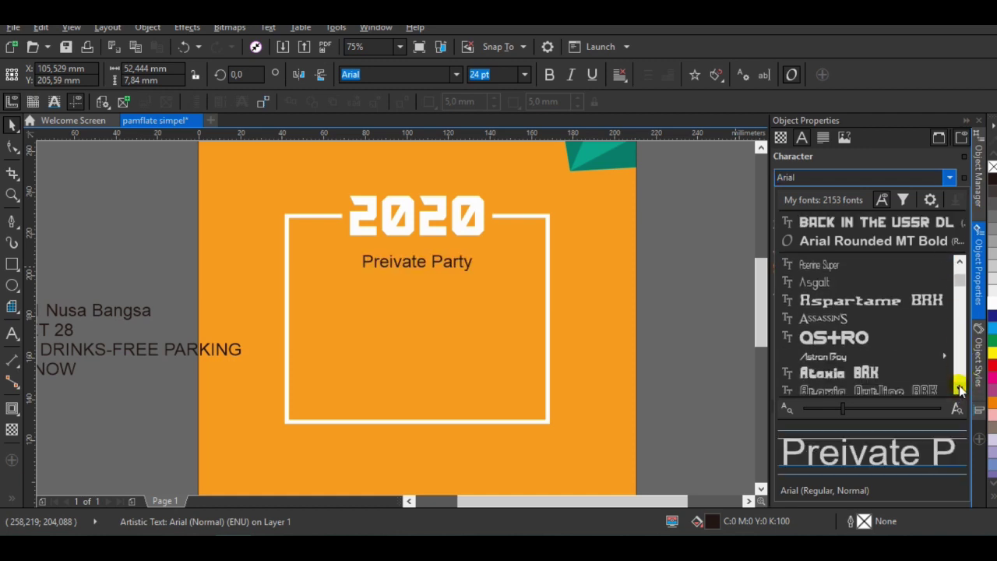
left_click(960, 389)
left_click(960, 390)
left_click(960, 390)
left_click(960, 389)
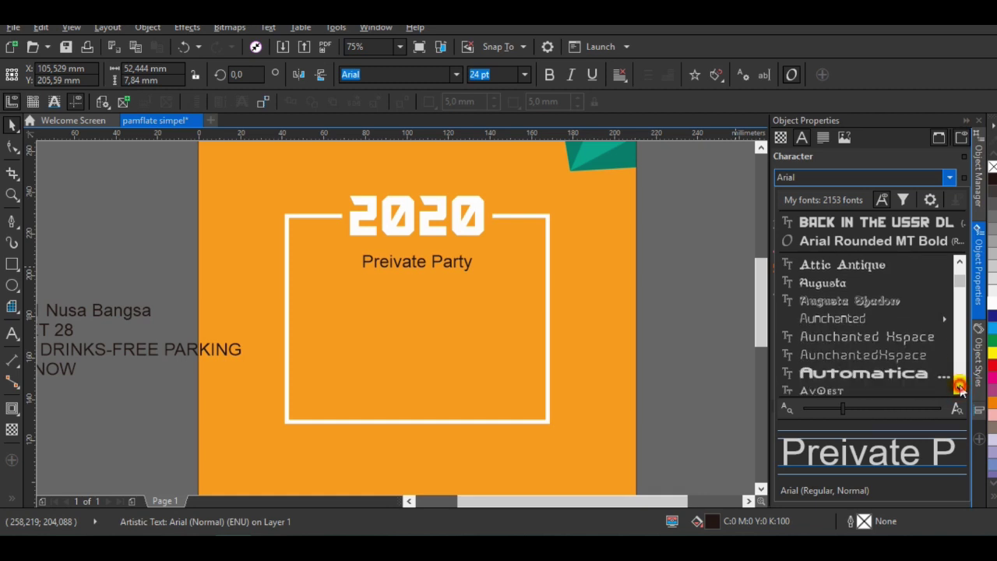
left_click(960, 390)
left_click(959, 389)
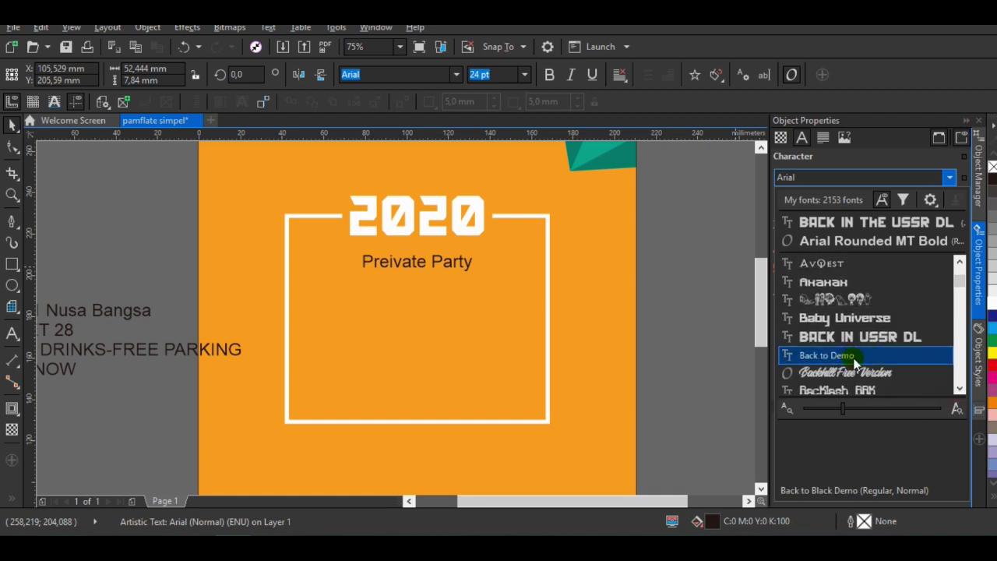
left_click(855, 361)
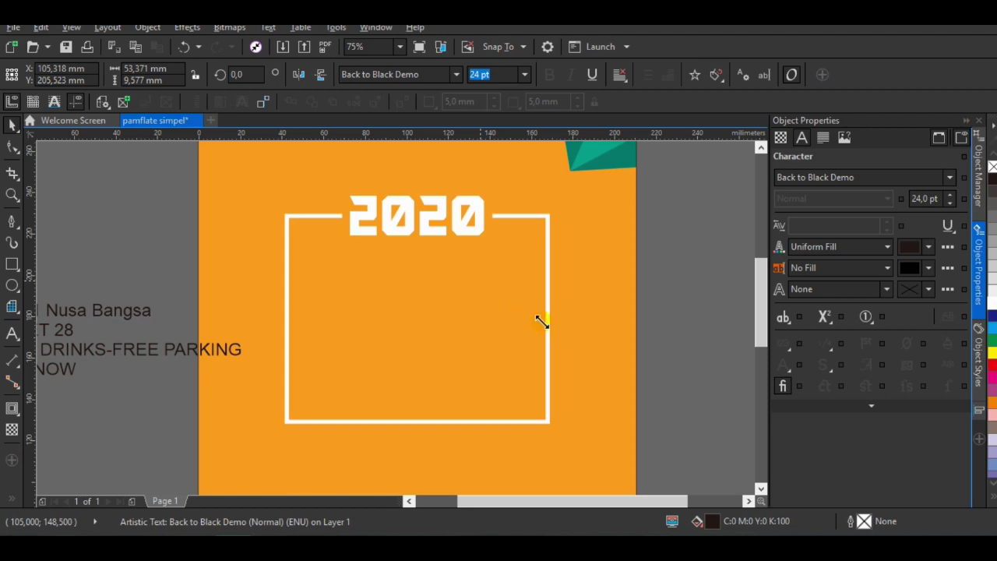
left_click_drag(541, 321, 563, 336)
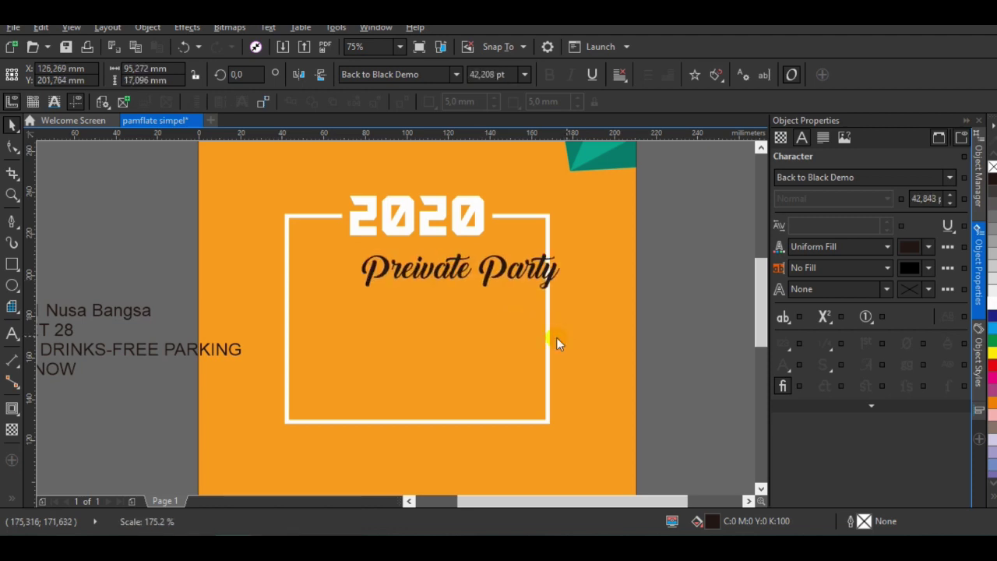
left_click_drag(462, 273, 419, 267)
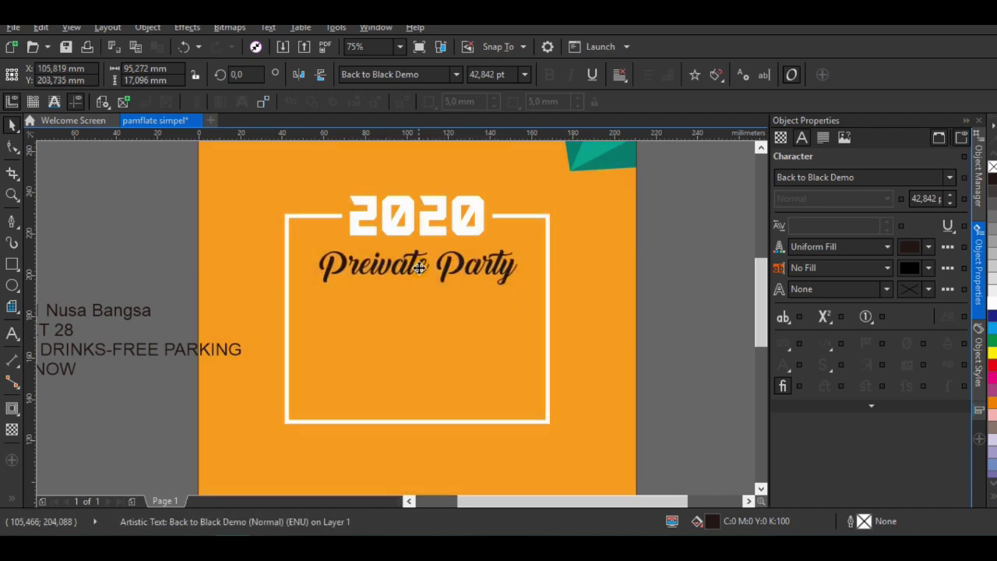
- Move the SMK 1 Nusa Bangsa text into the frame below Preivate Party and change its font to BadaBoom BB
left_click(110, 316)
left_click_drag(110, 316, 418, 306)
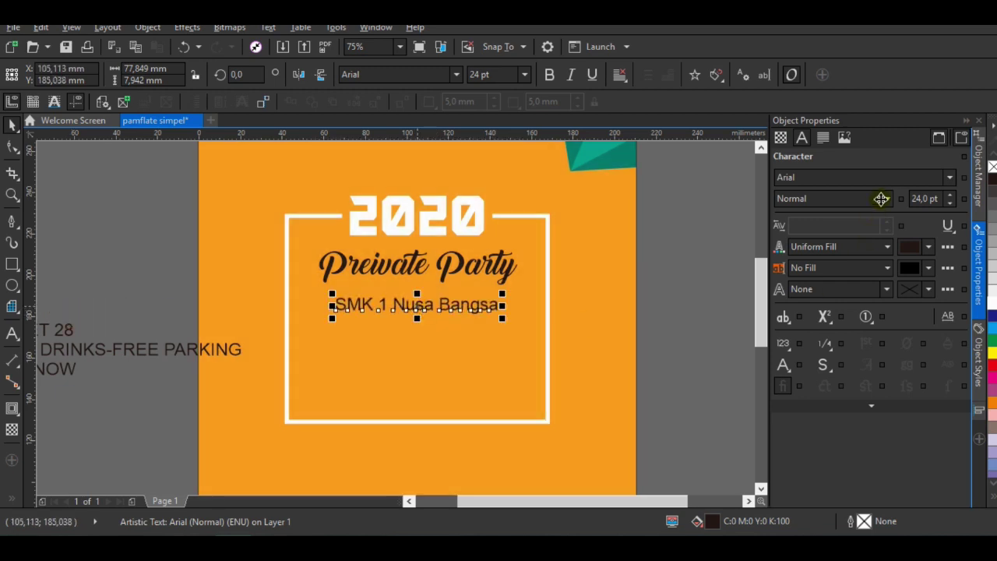
left_click(950, 179)
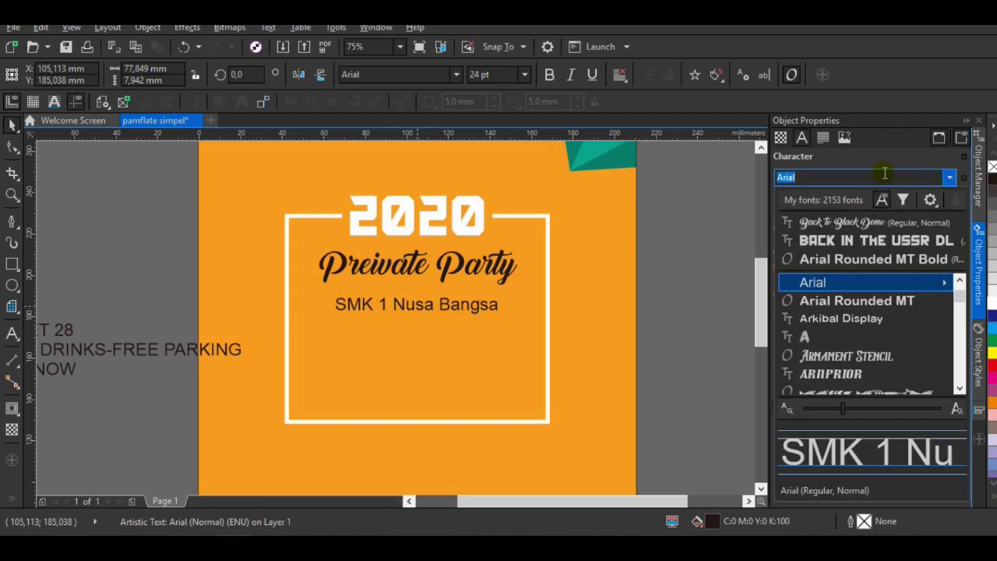
left_click(959, 388)
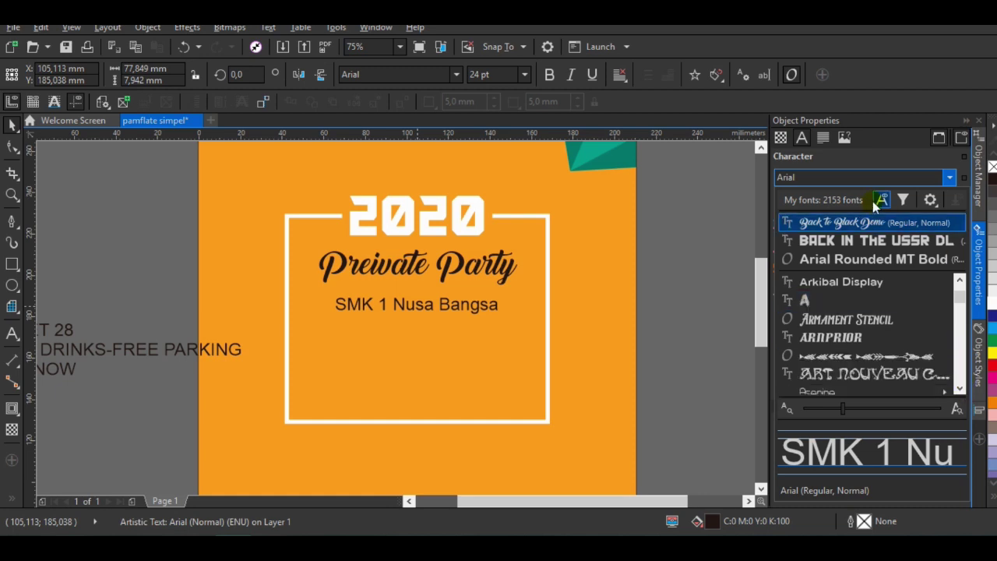
left_click(959, 388)
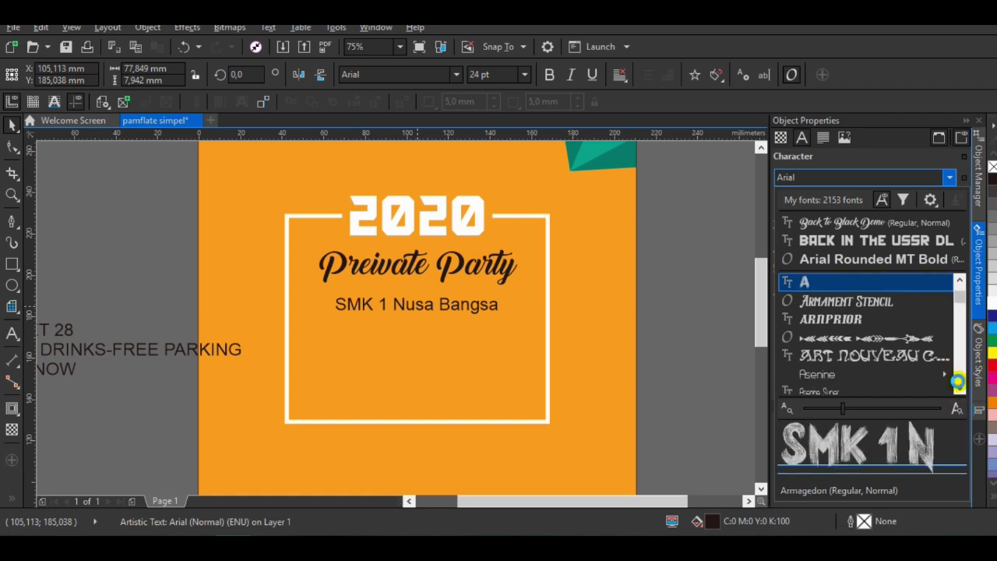
left_click(959, 387)
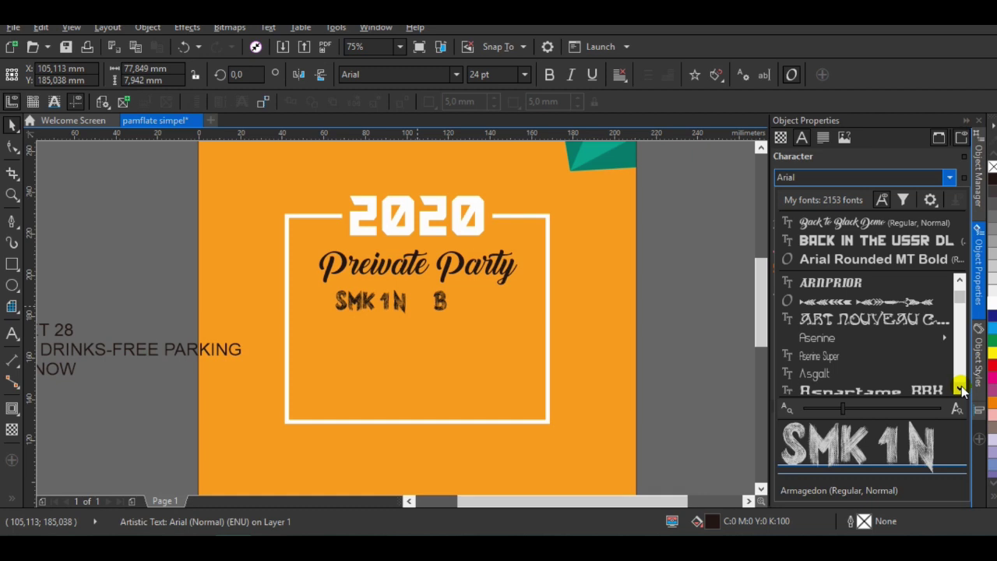
left_click(959, 387)
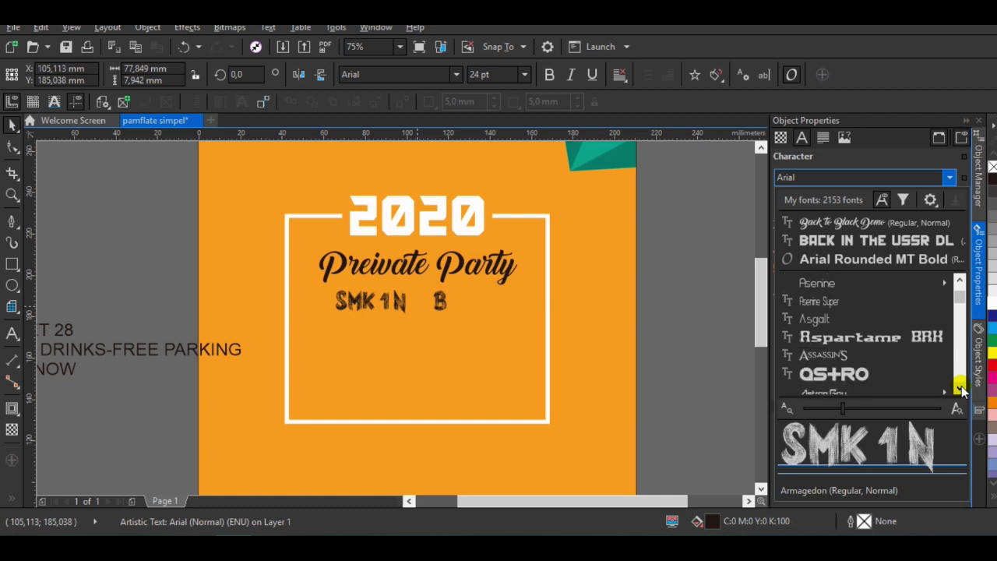
left_click(958, 388)
left_click(958, 387)
left_click(958, 387)
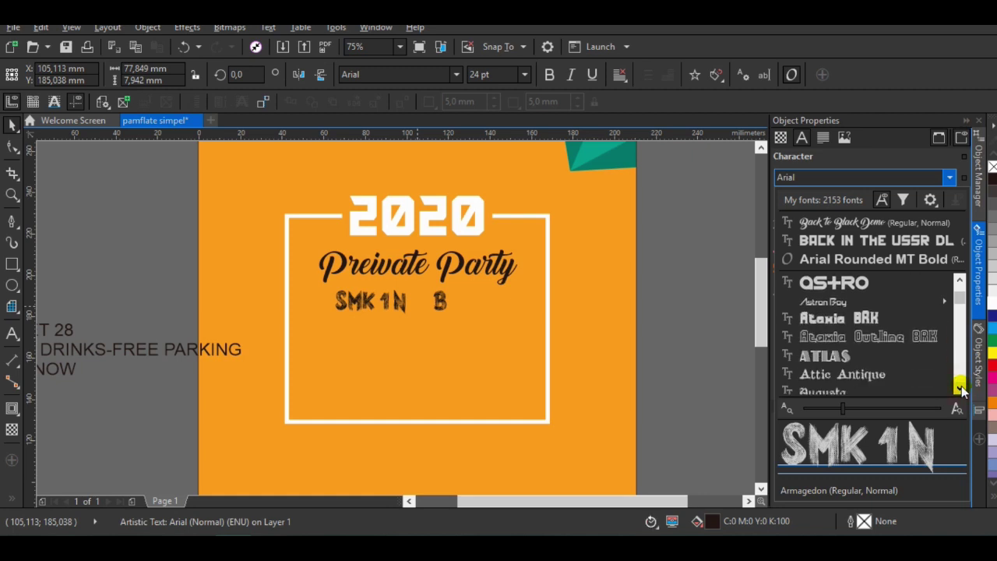
left_click(959, 387)
left_click(959, 387)
left_click(959, 387)
left_click(960, 387)
left_click(959, 388)
left_click(960, 388)
left_click(960, 387)
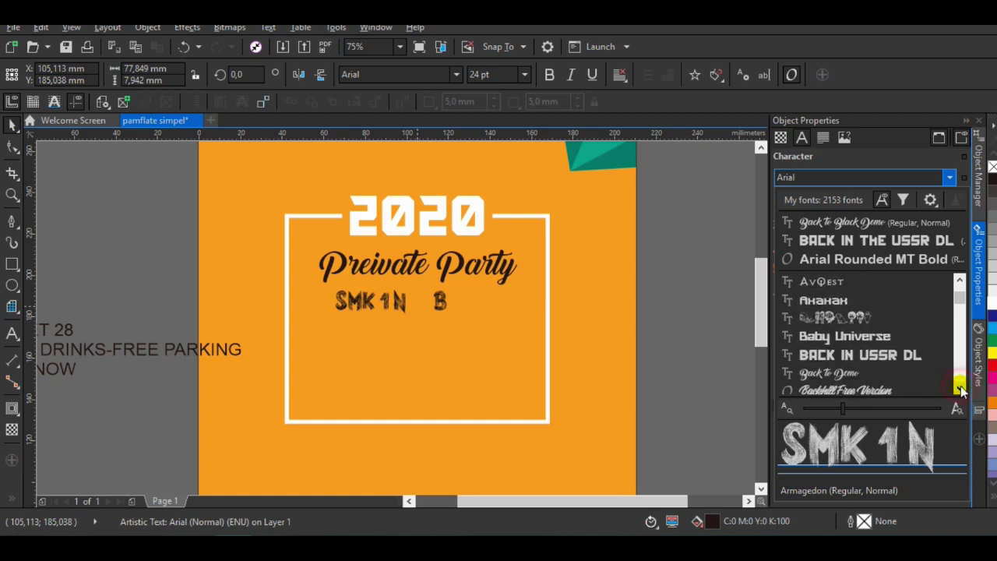
left_click(960, 387)
left_click(960, 387)
left_click(960, 387)
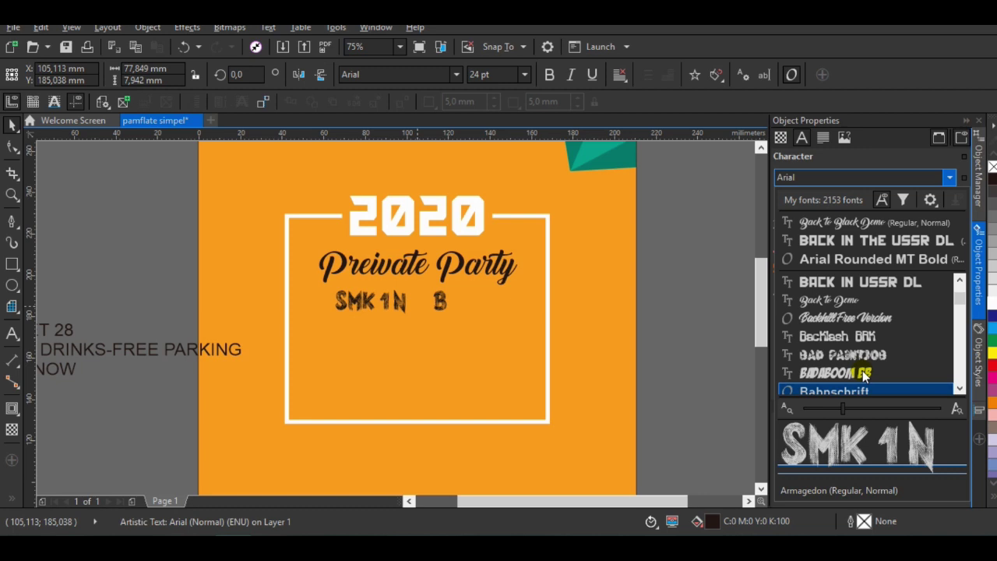
left_click(861, 374)
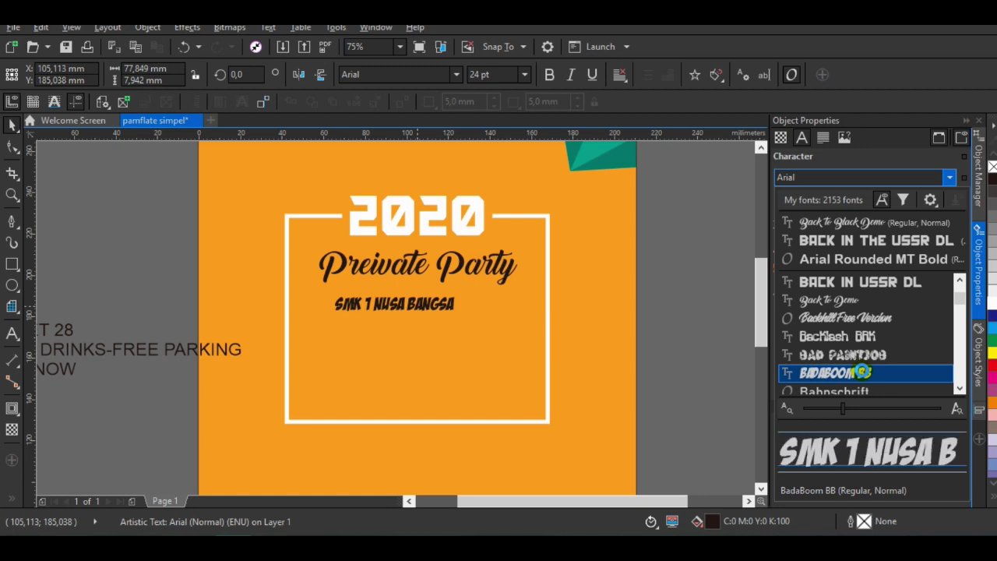
left_click(864, 375)
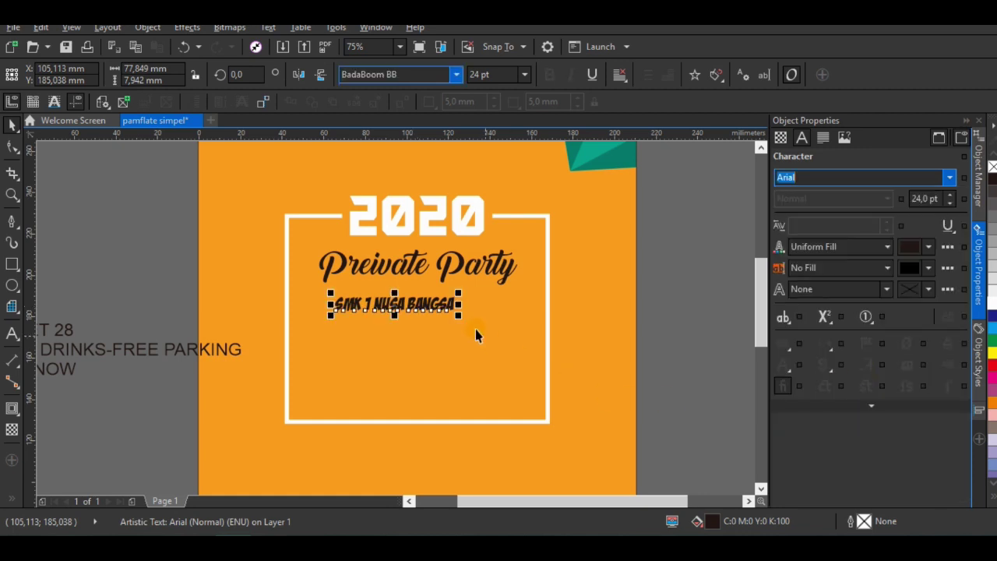
- Fill the SMK 1 Nusa Bangsa text with white and enlarge it to about 111 mm wide
left_click_drag(505, 344, 506, 345)
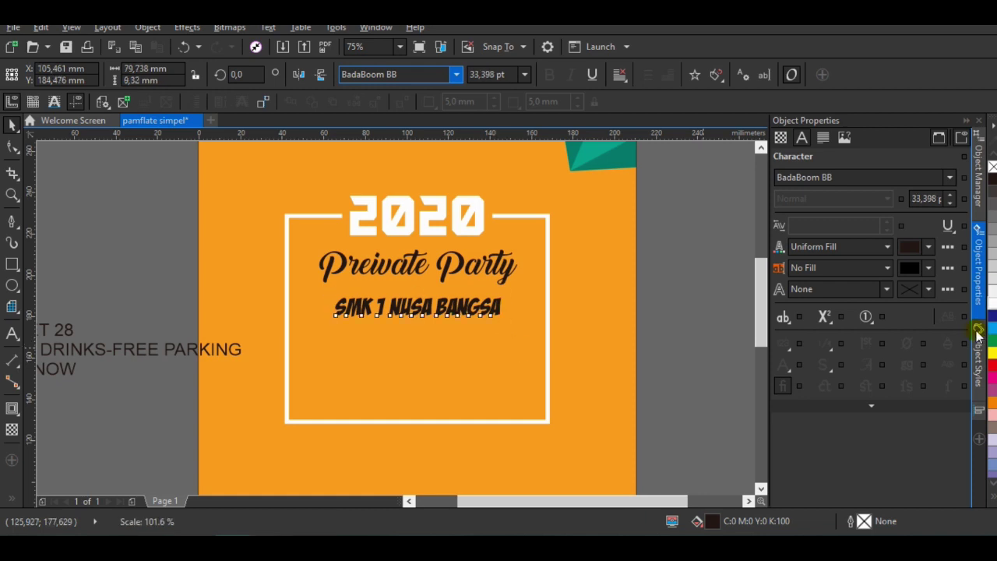
left_click(992, 303)
left_click_drag(507, 323, 570, 363)
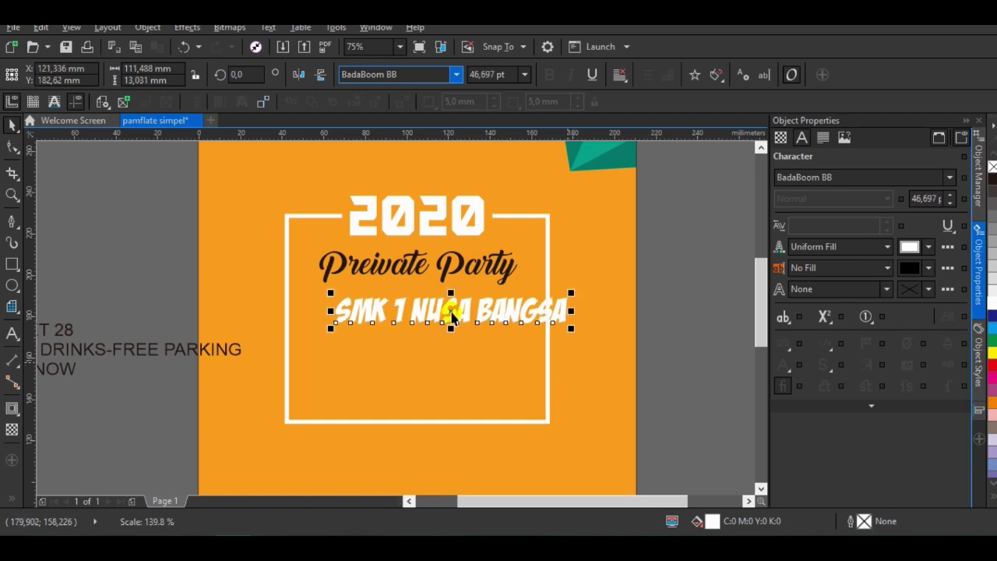
- Centre the SMK 1 Nusa Bangsa text horizontally in the frame's middle and lower Preivate Party to sit closer above it
key("p")
left_click_drag(415, 382, 403, 327)
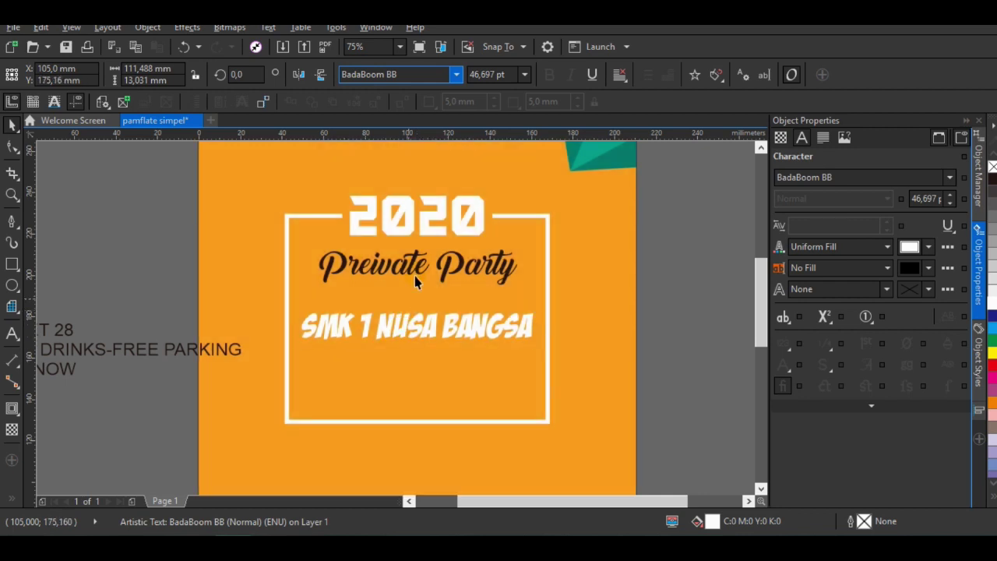
left_click(418, 266)
mouse_move(419, 266)
left_mouse_down()
mouse_move(430, 379)
mouse_move(418, 381)
mouse_move(419, 286)
left_mouse_up()
- Move the JOIN NOW text into the lower part of the frame and change its font to Back In The USSR DL
left_click(69, 372)
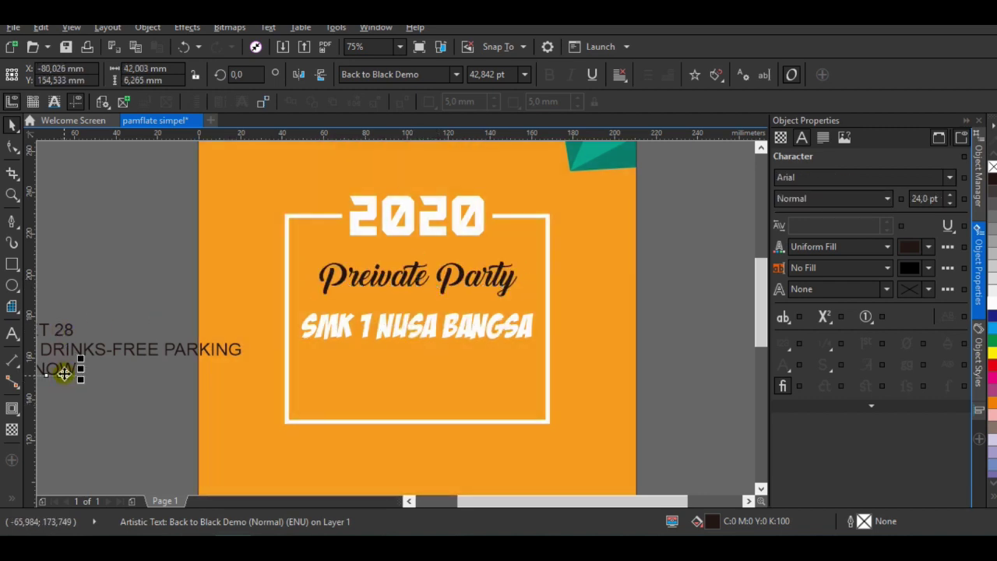
left_click_drag(68, 374, 457, 385)
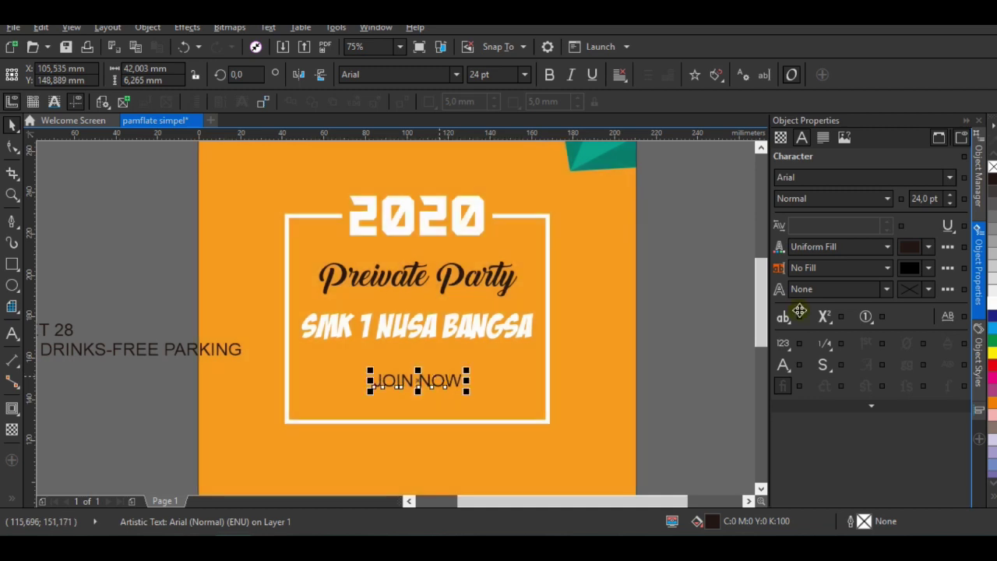
left_click(950, 180)
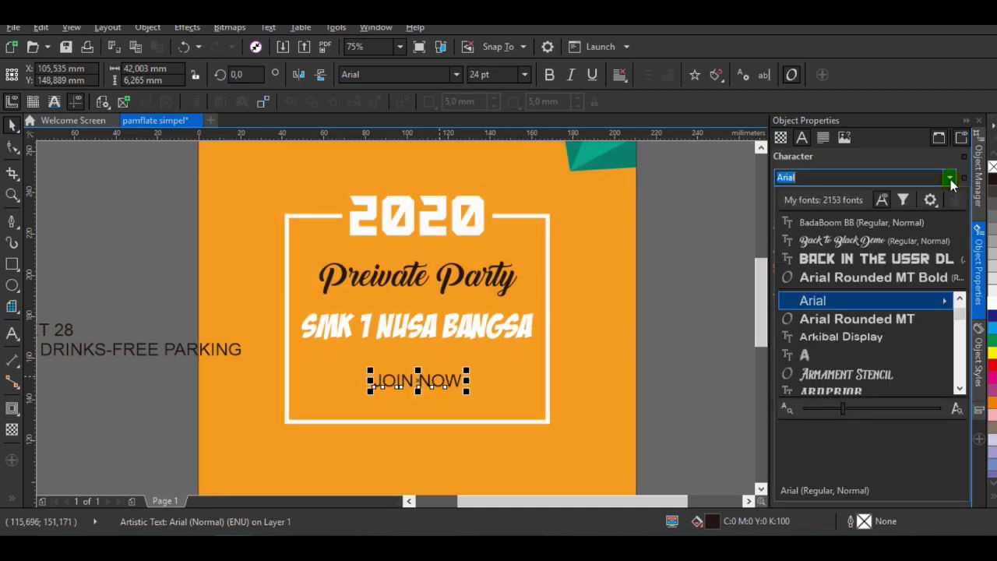
left_click(923, 260)
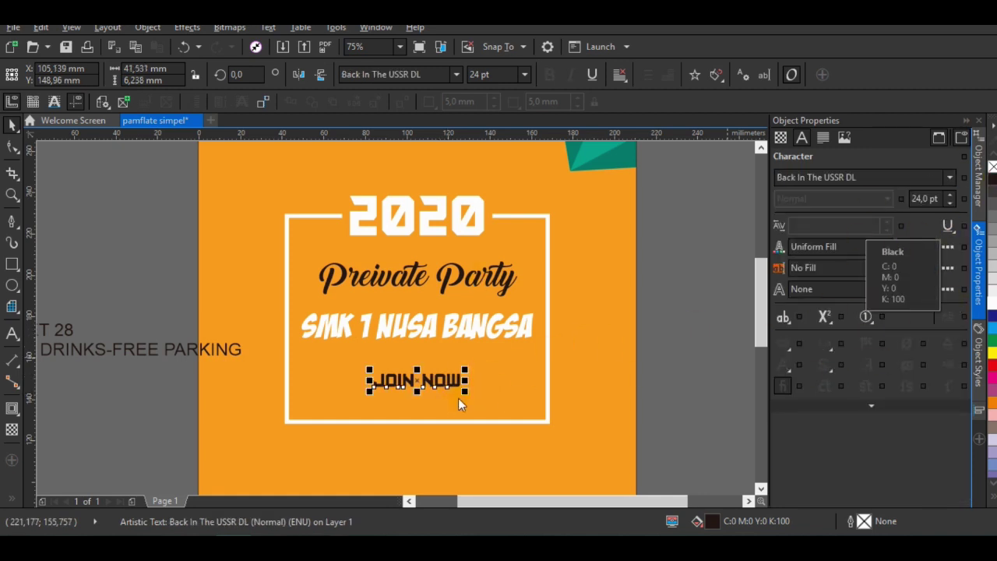
- Enlarge the JOIN NOW text to about 67 mm wide and centre it on the page
left_click_drag(465, 391, 507, 423)
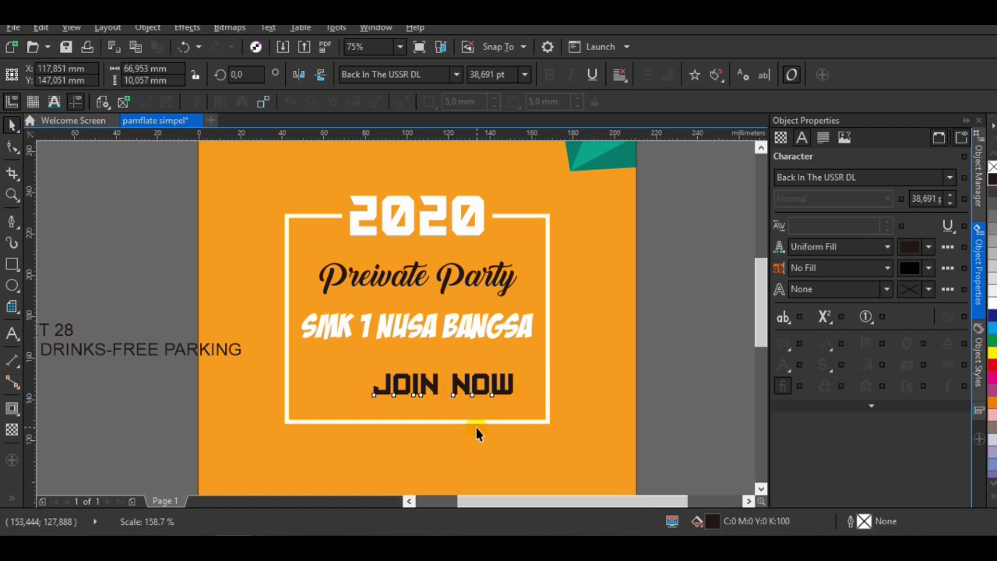
key("p")
left_click(714, 343)
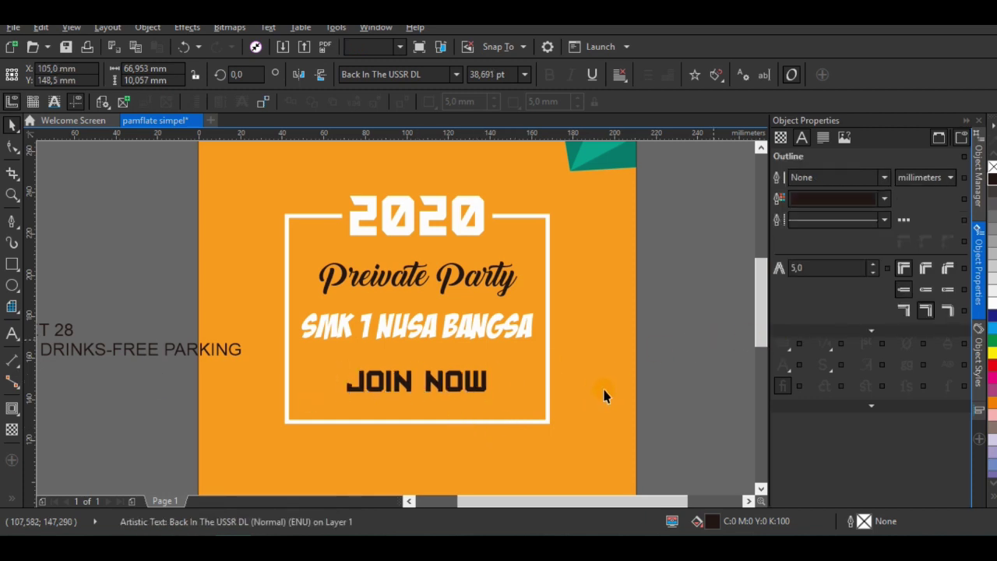
- Centre the MARET 28 and FREE DRINKS-FREE PARKING texts on the page together and move them down below the frame
scroll(605, 401, "down", 3)
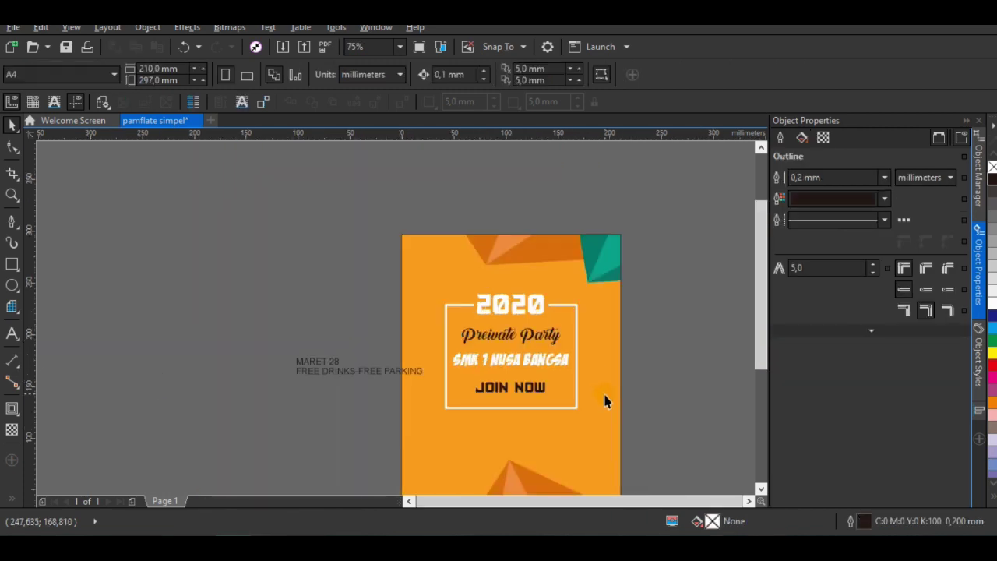
left_click_drag(760, 310, 345, 278)
left_click_drag(278, 260, 434, 331)
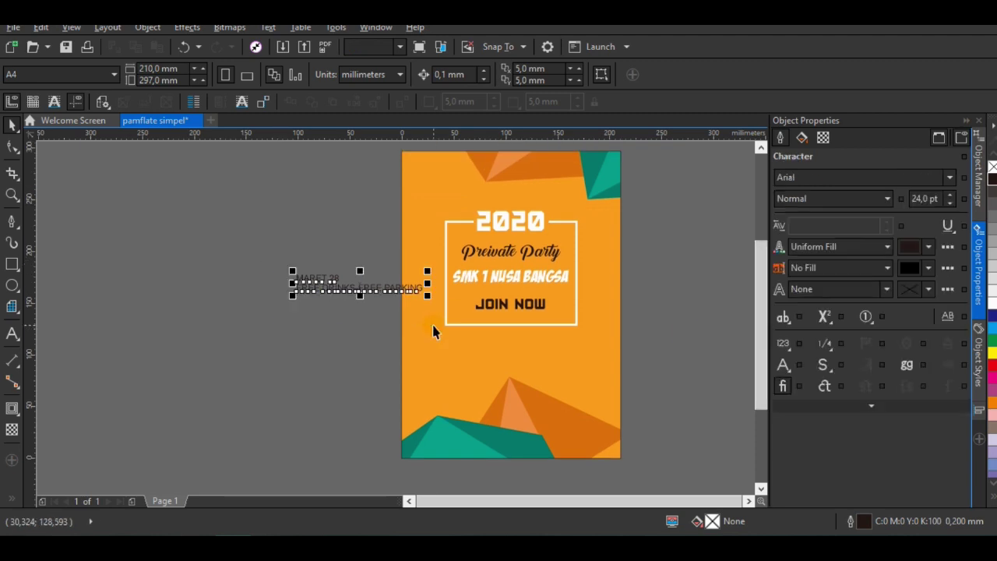
key("p")
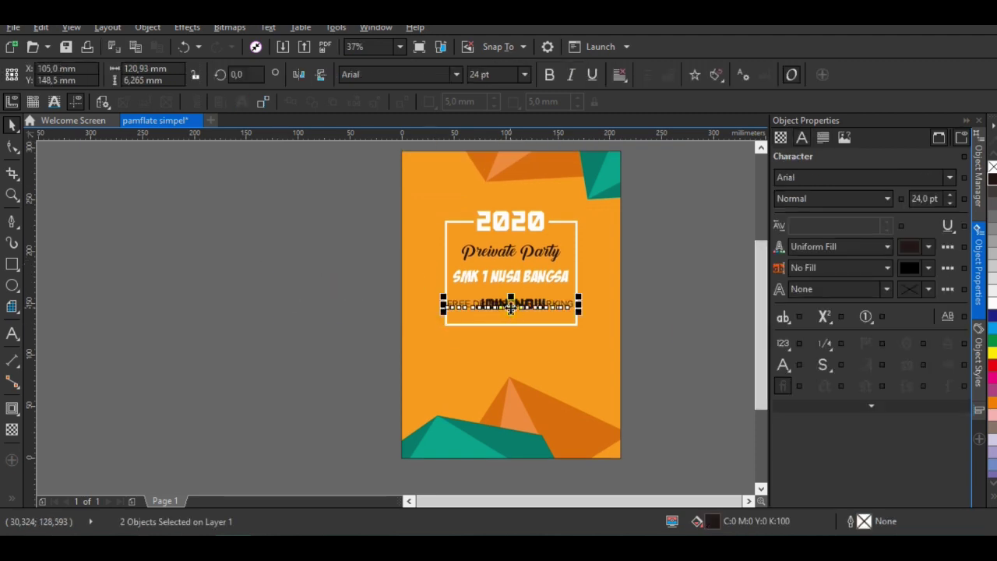
left_click_drag(510, 308, 510, 346)
- Move the FREE DRINKS-FREE PARKING text down so it sits directly beneath MARET 28
scroll(511, 346, "up", 2)
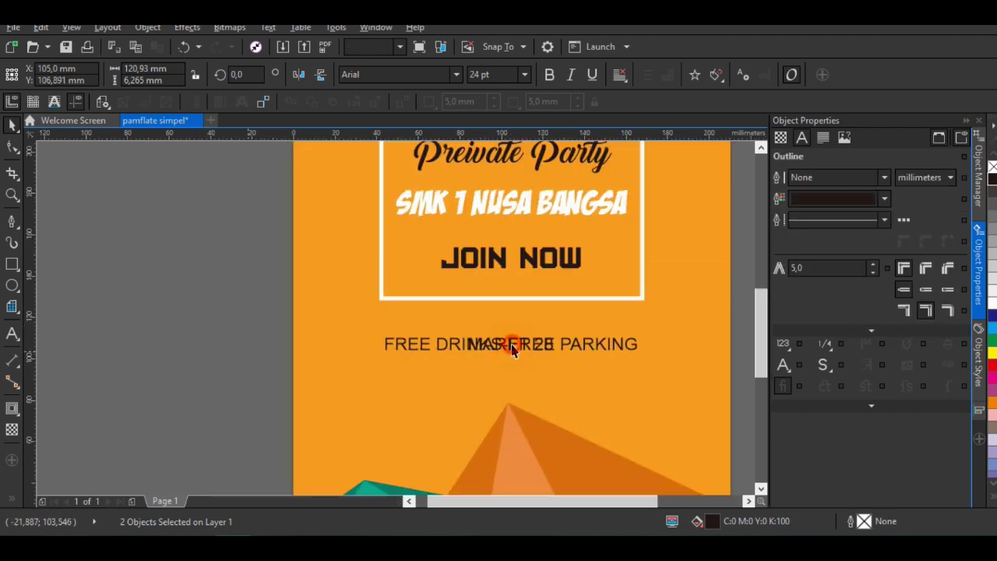
left_click(577, 353)
left_click_drag(577, 352, 575, 364)
left_click(211, 321)
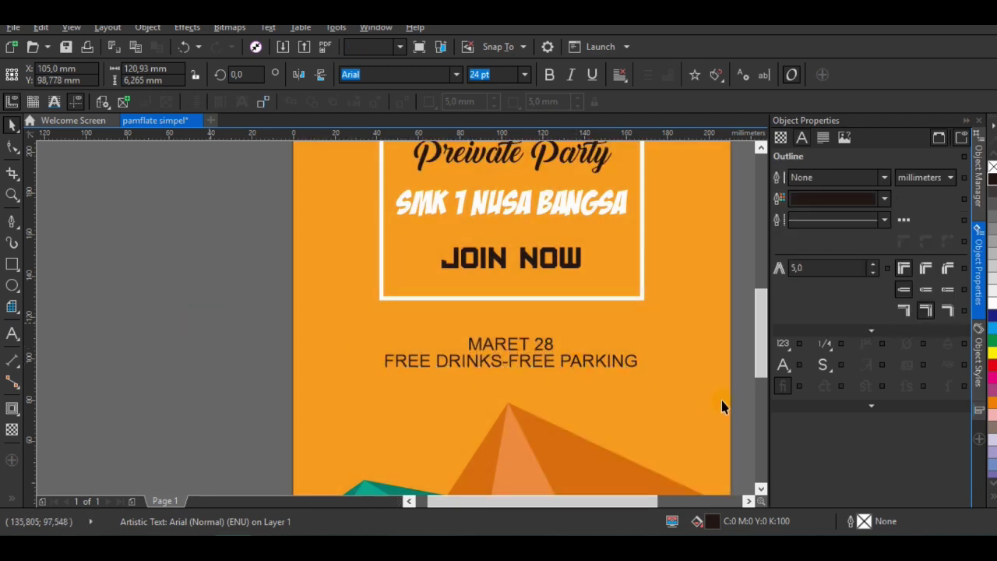
- Make the MARET 28 and FREE DRINKS-FREE PARKING texts bold and fill them with white
left_click_drag(722, 406, 737, 401)
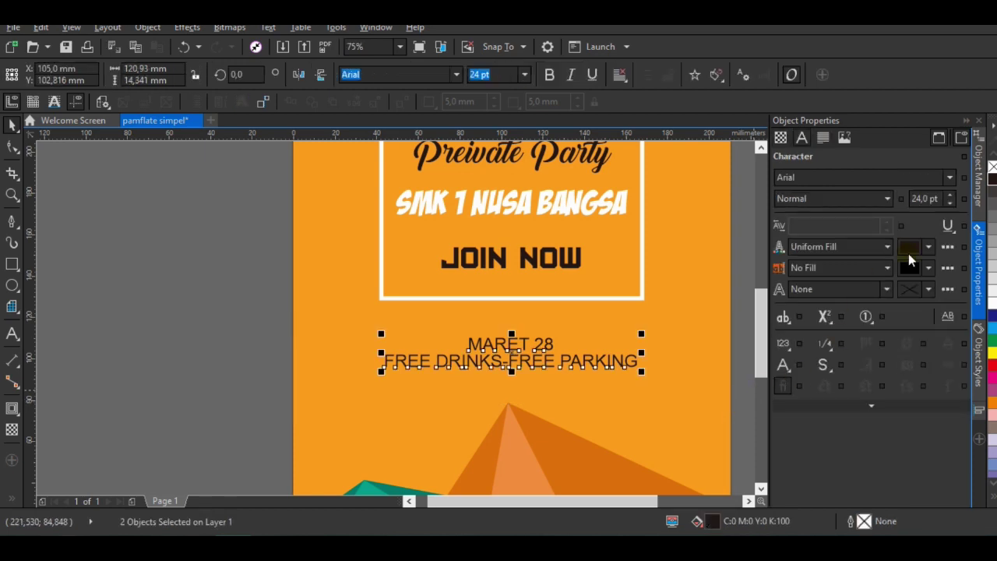
left_click(551, 74)
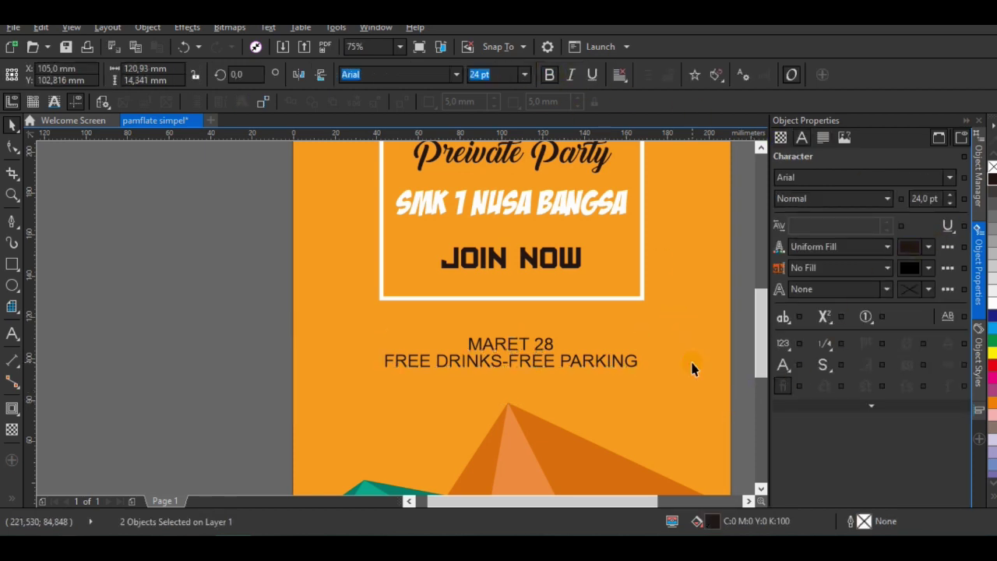
left_click(992, 303)
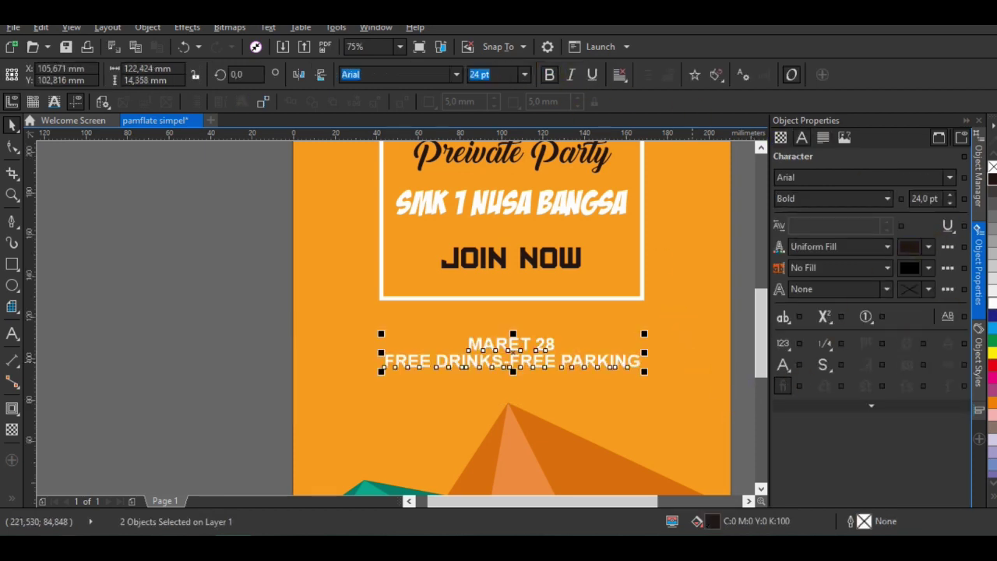
left_click(233, 347)
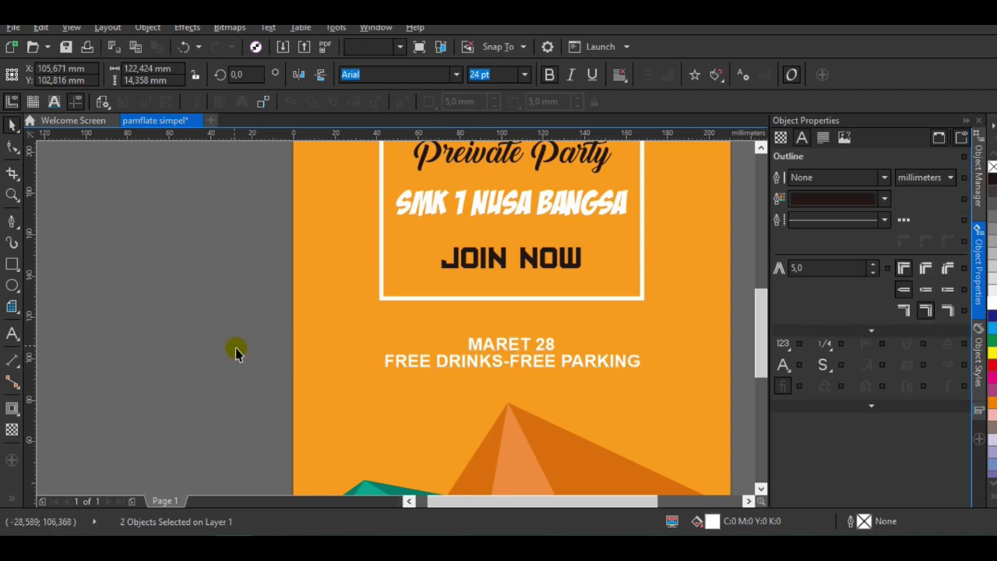
scroll(240, 357, "down", 2)
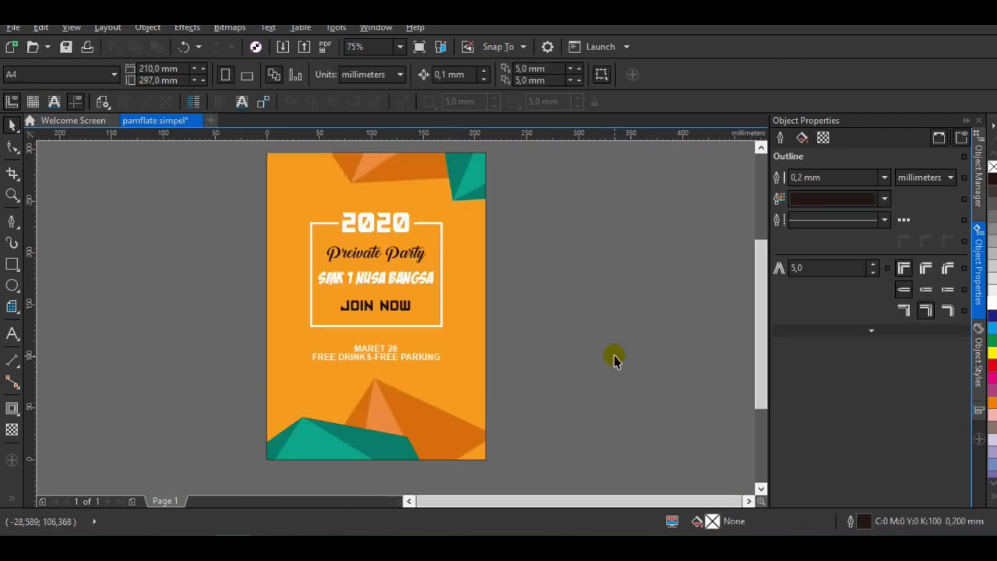
- Give the background rectangle no outline and a fountain fill that blends from its orange to a lighter orange
left_click(281, 184)
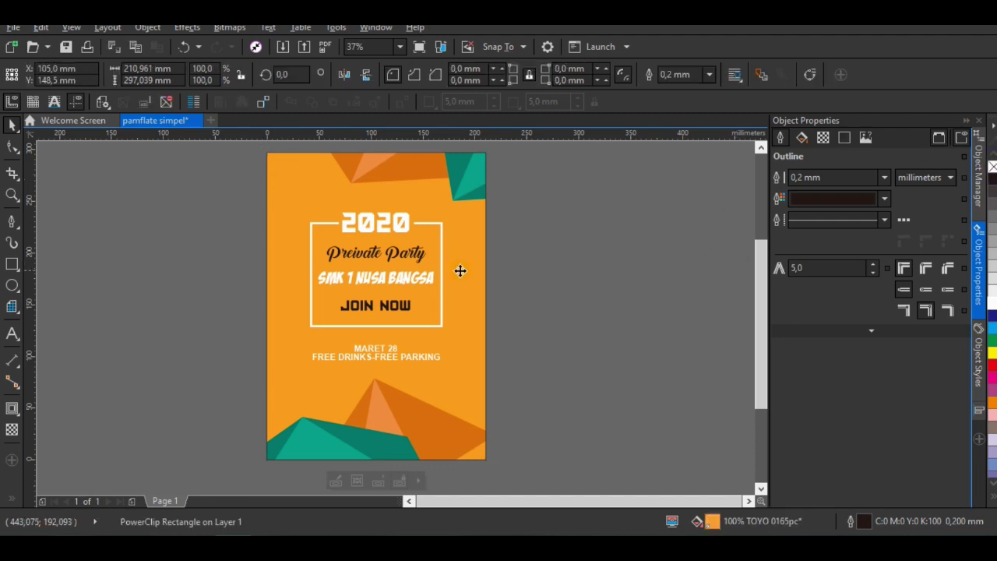
left_click(803, 141)
left_click(824, 179)
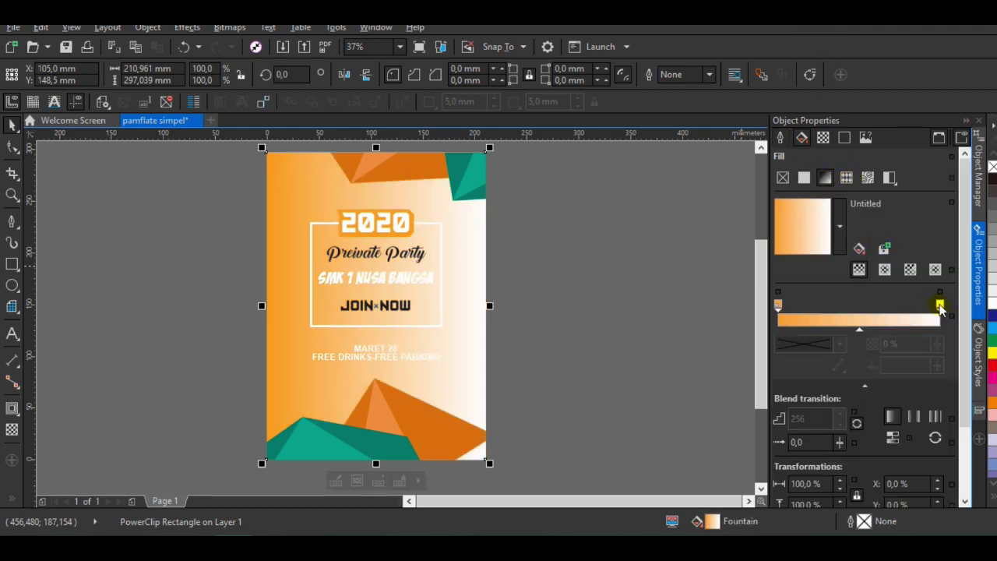
left_click(940, 305)
left_click(841, 344)
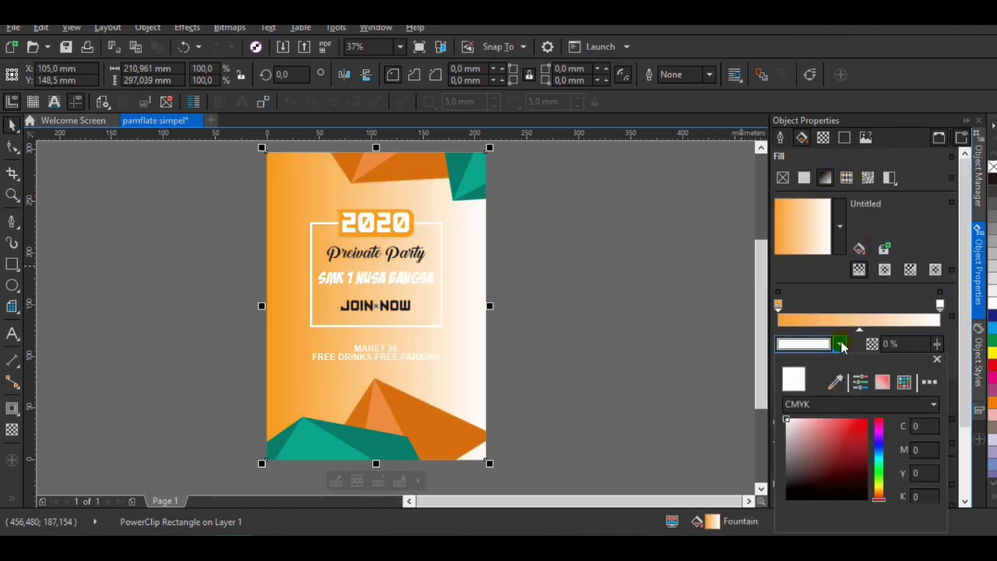
left_click(835, 381)
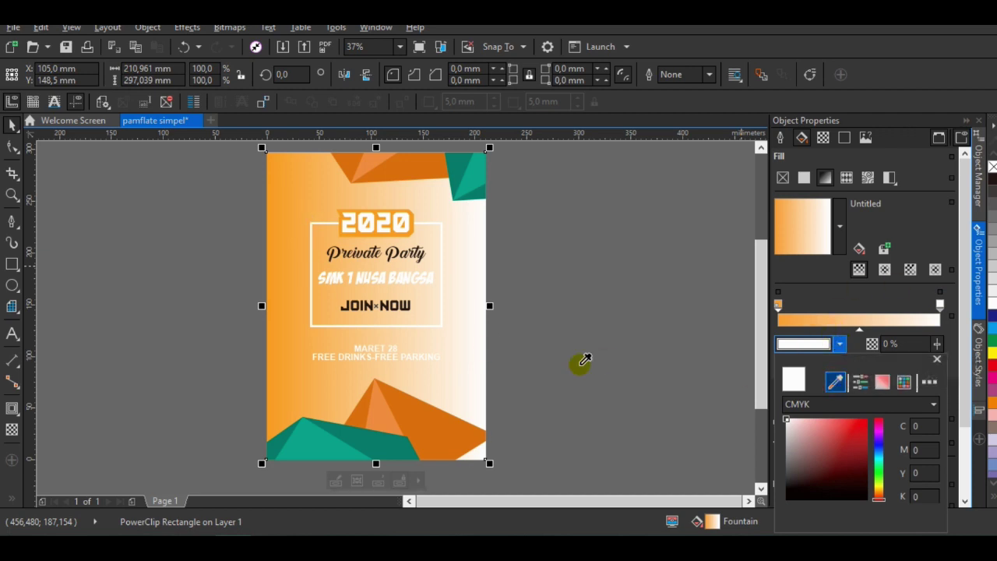
left_click(837, 425)
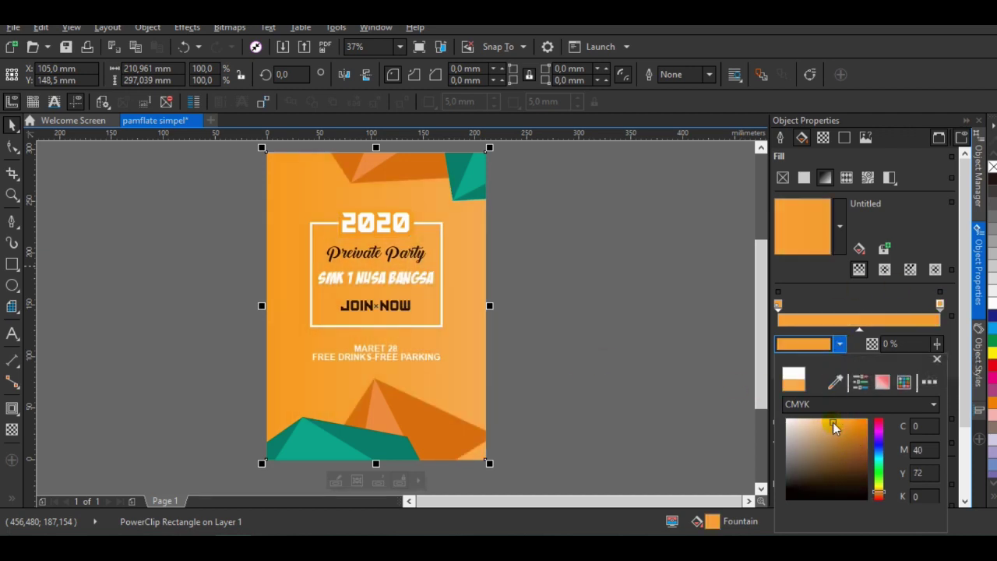
left_click(793, 205)
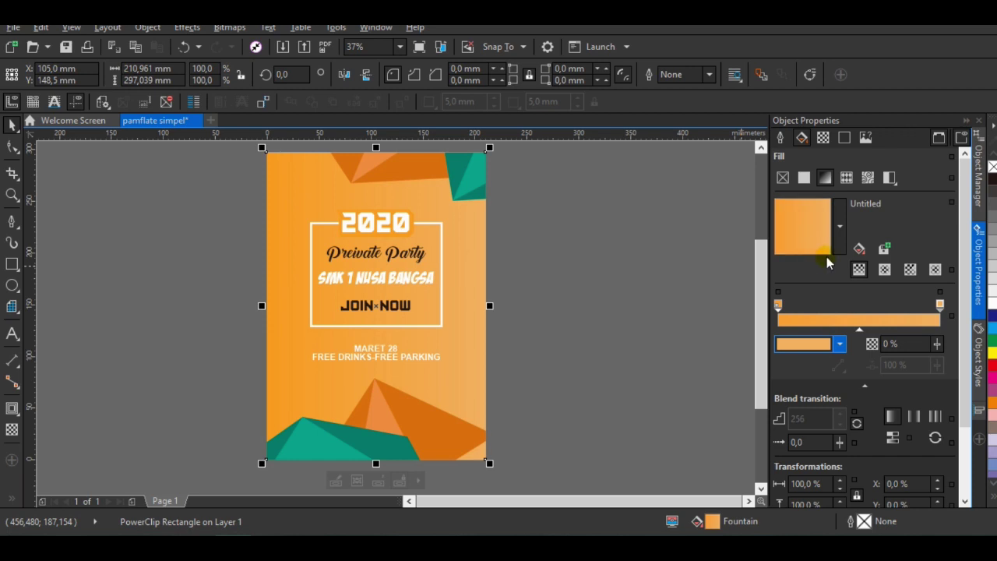
- Turn the background gradient vertical with its light end at the page's upper edge, and lighten the end colour further
left_click_drag(813, 238, 806, 218)
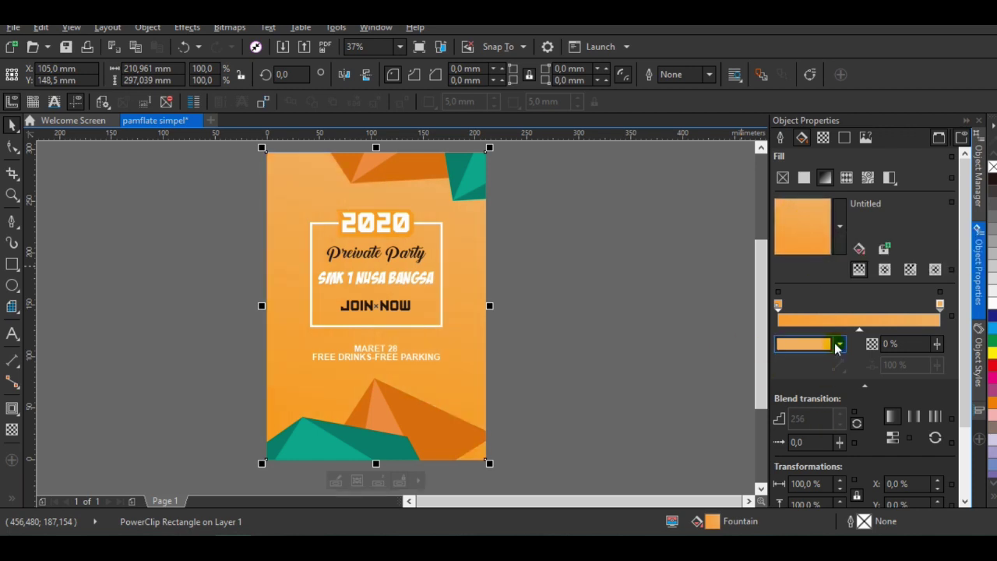
left_click(839, 343)
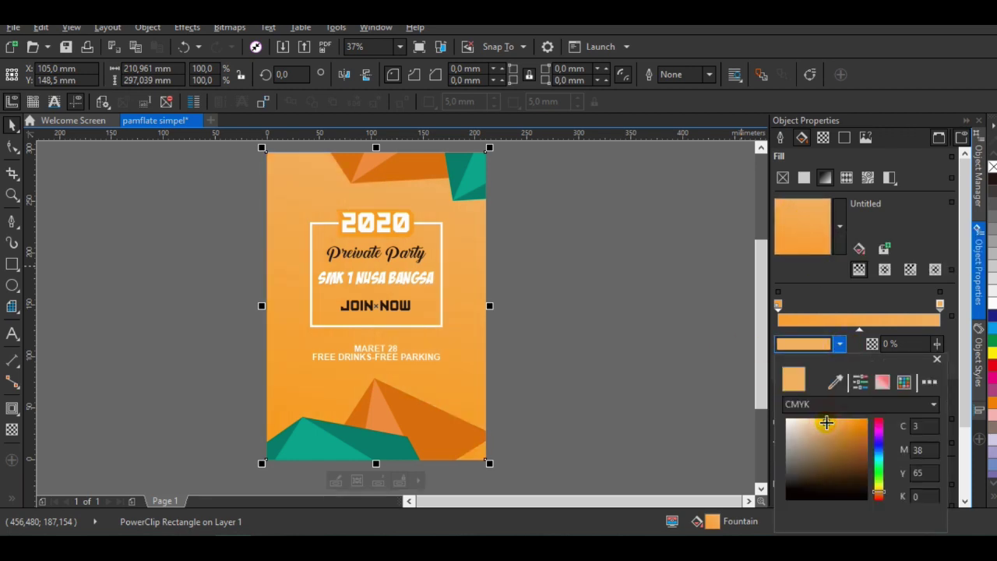
left_click(827, 423)
left_click(732, 354)
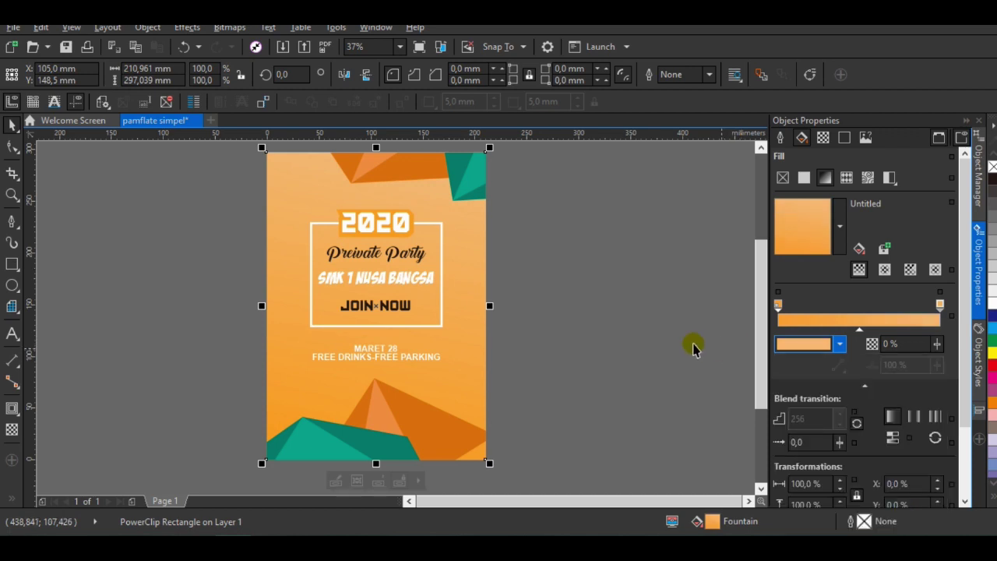
left_click(558, 361)
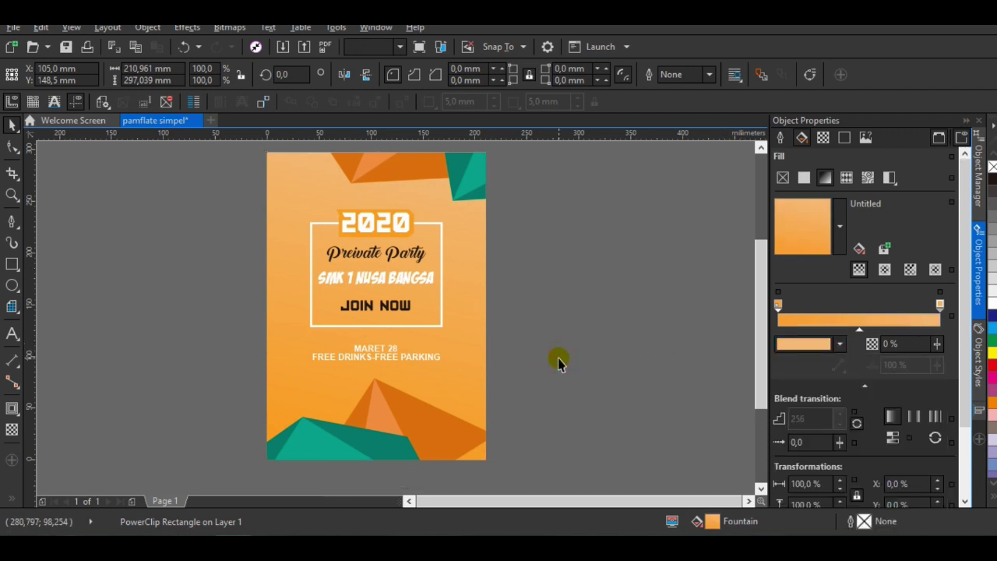
- Undo the last gradient change and redirect the background gradient so its lighter orange lies towards the page's lower-left corner
left_click(573, 222)
key("ctrl+a")
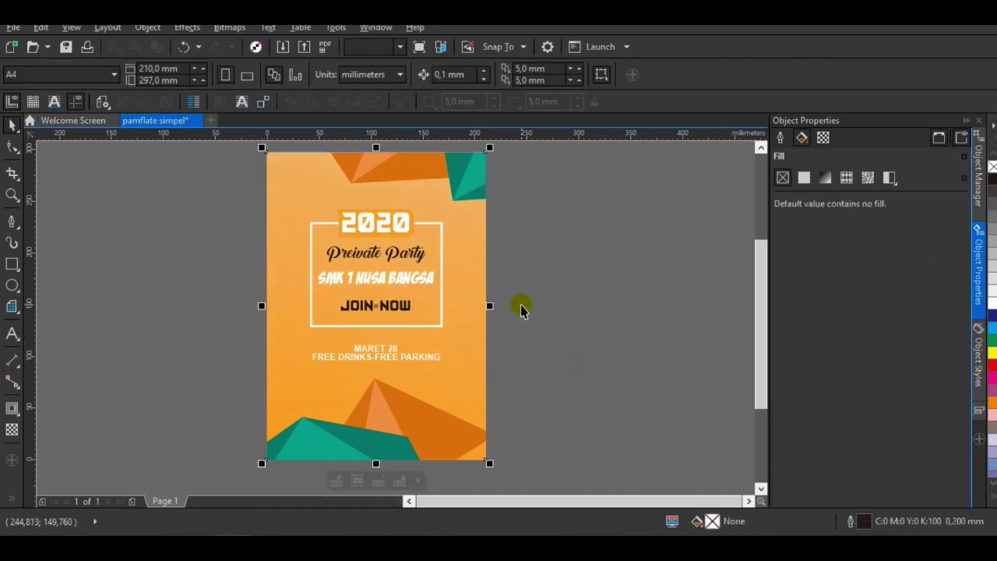
left_click(476, 326)
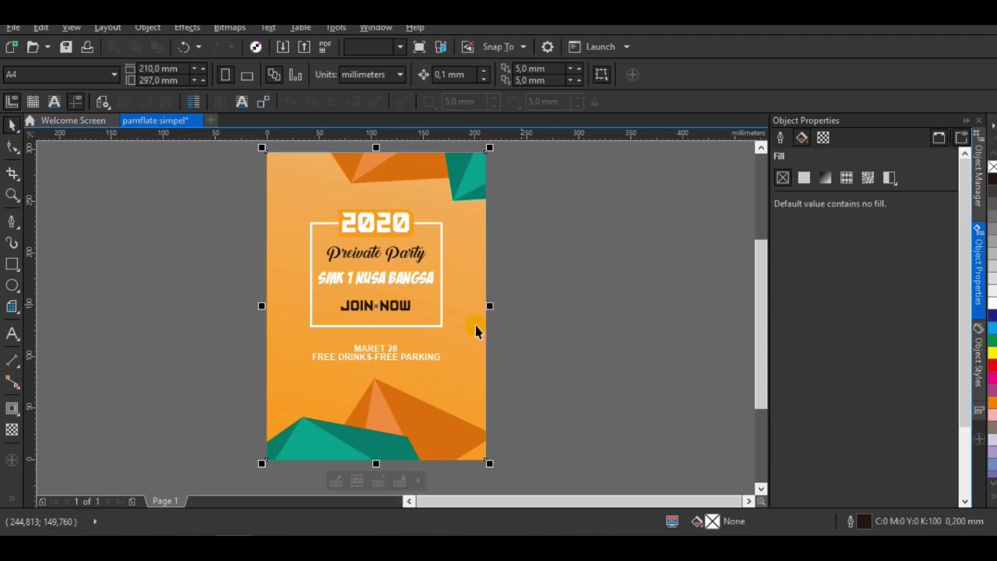
key("ctrl+z")
left_click_drag(818, 250, 793, 250)
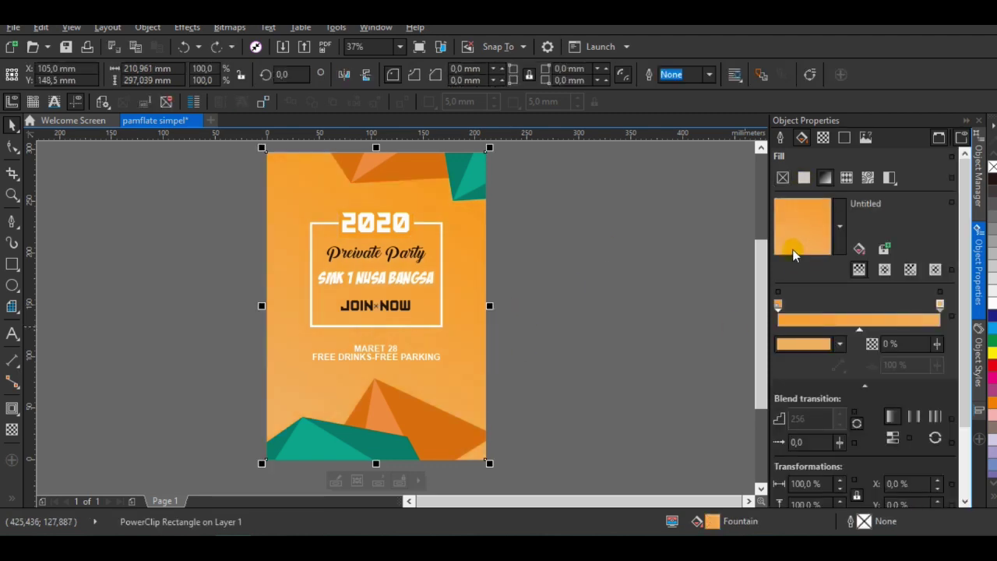
- Recolour the contour around the 2020 text with orange sampled from the adjacent background (C0 M47 Y84 K0), and deselect it
left_click(398, 232)
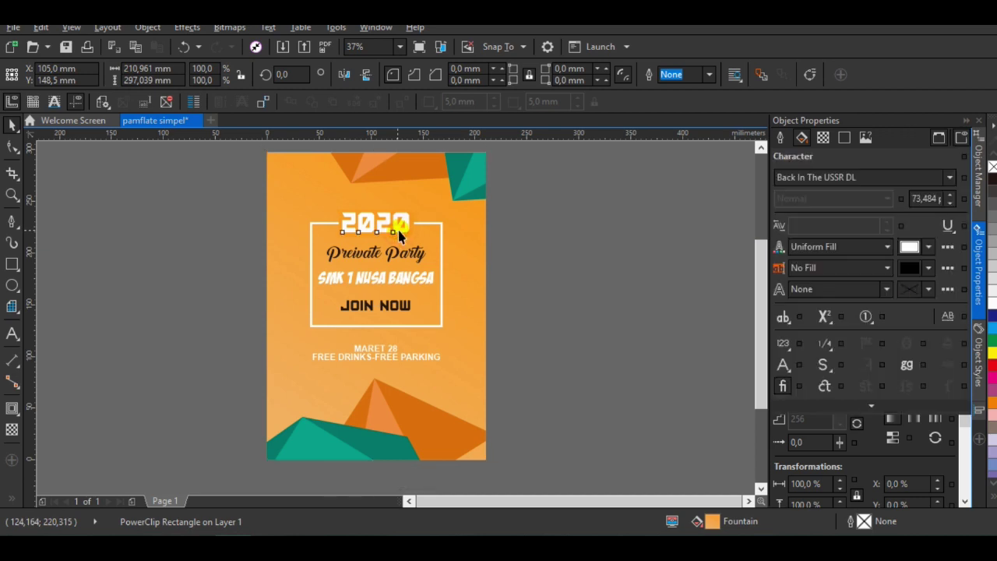
left_click(13, 409)
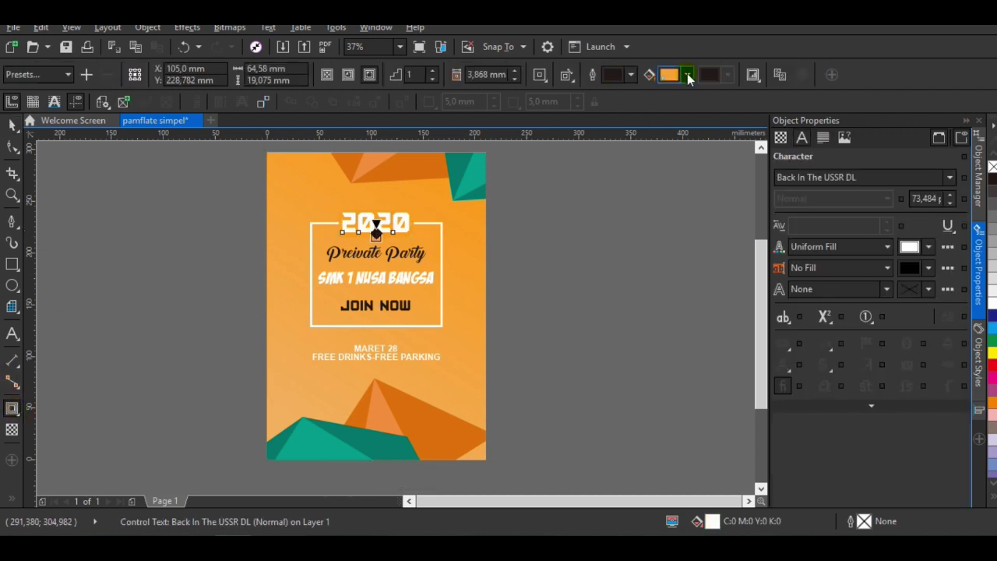
left_click(687, 74)
left_click(718, 113)
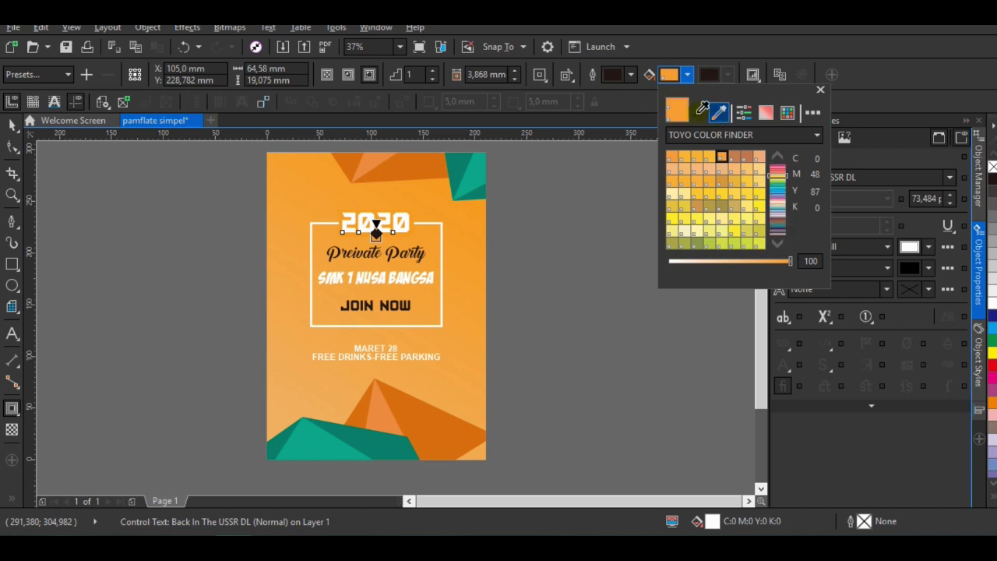
left_click(421, 219)
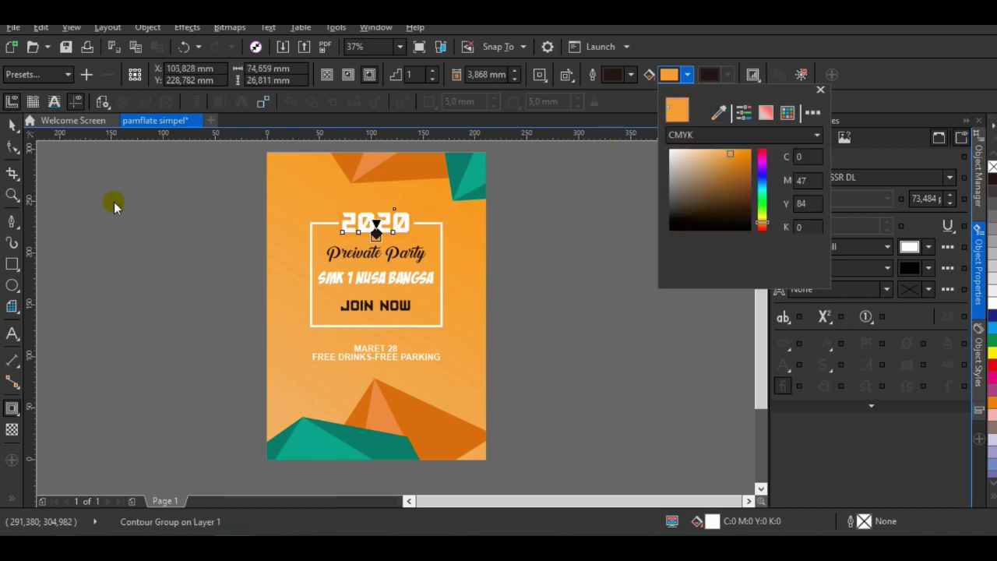
left_click(76, 175)
left_click(13, 124)
left_click(578, 263)
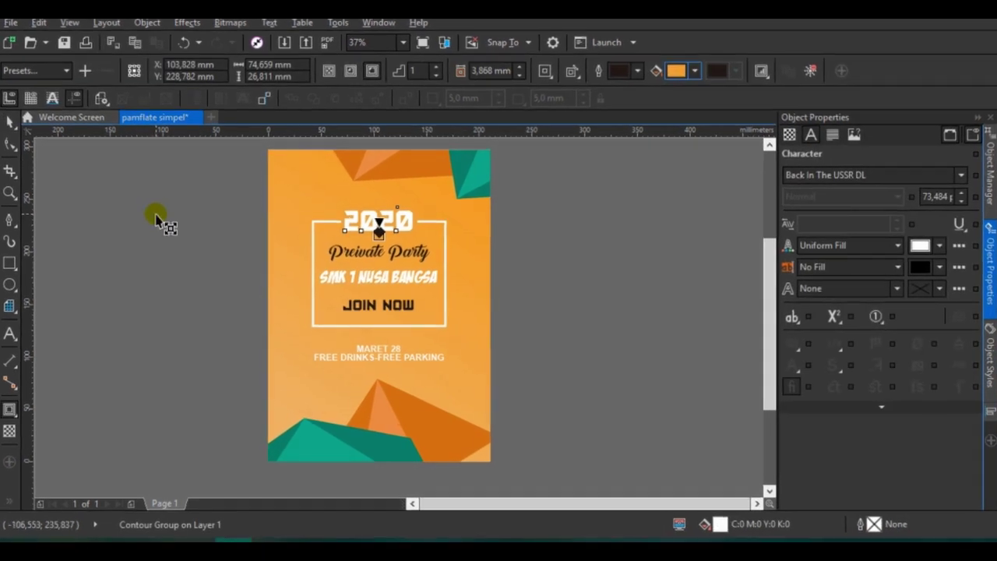
left_click(10, 121)
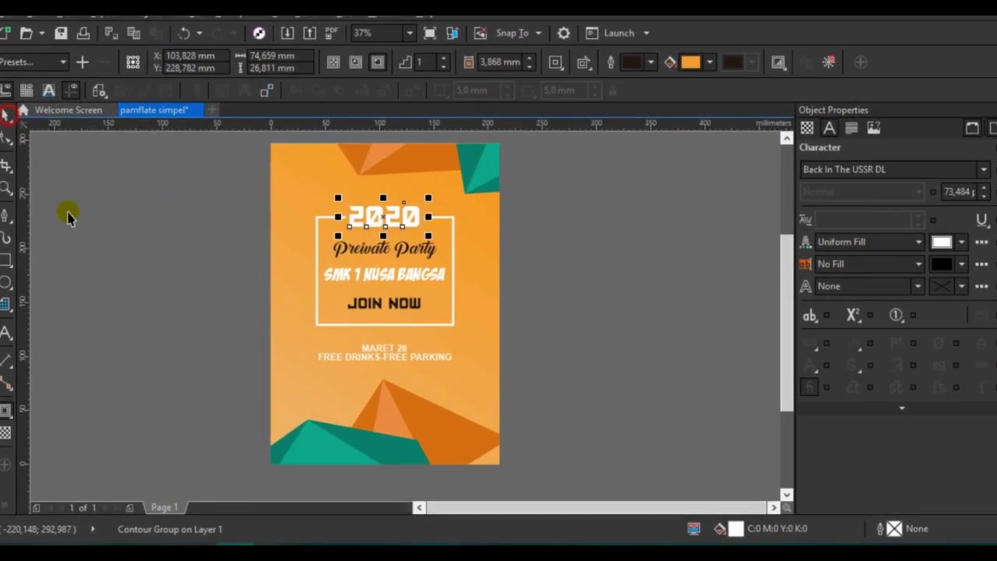
left_click(130, 253)
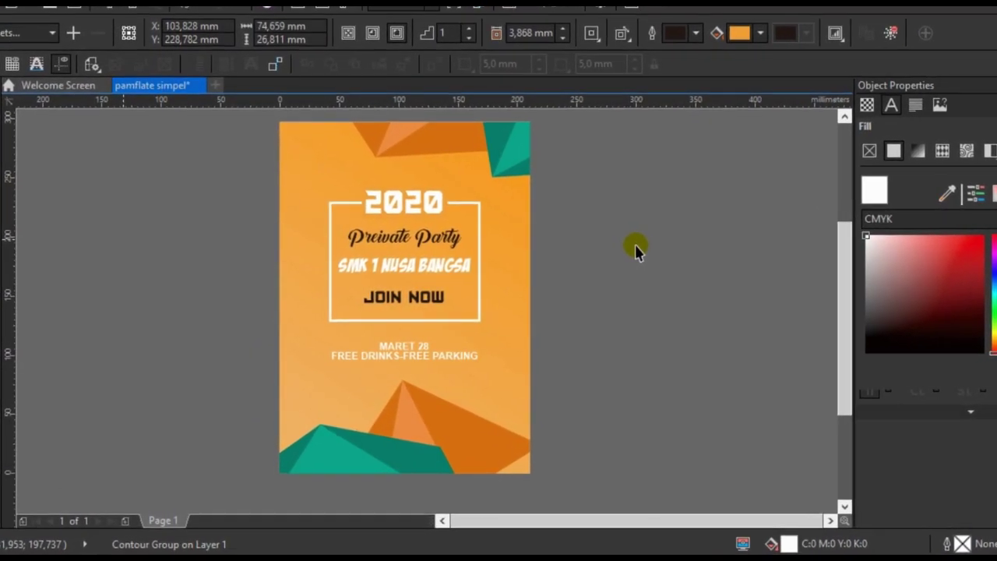
left_click(625, 251)
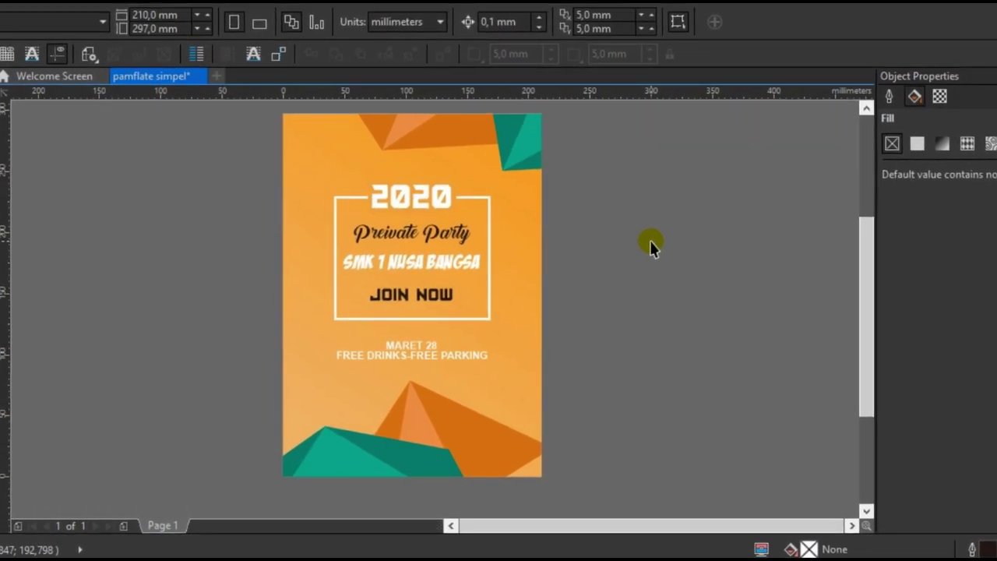